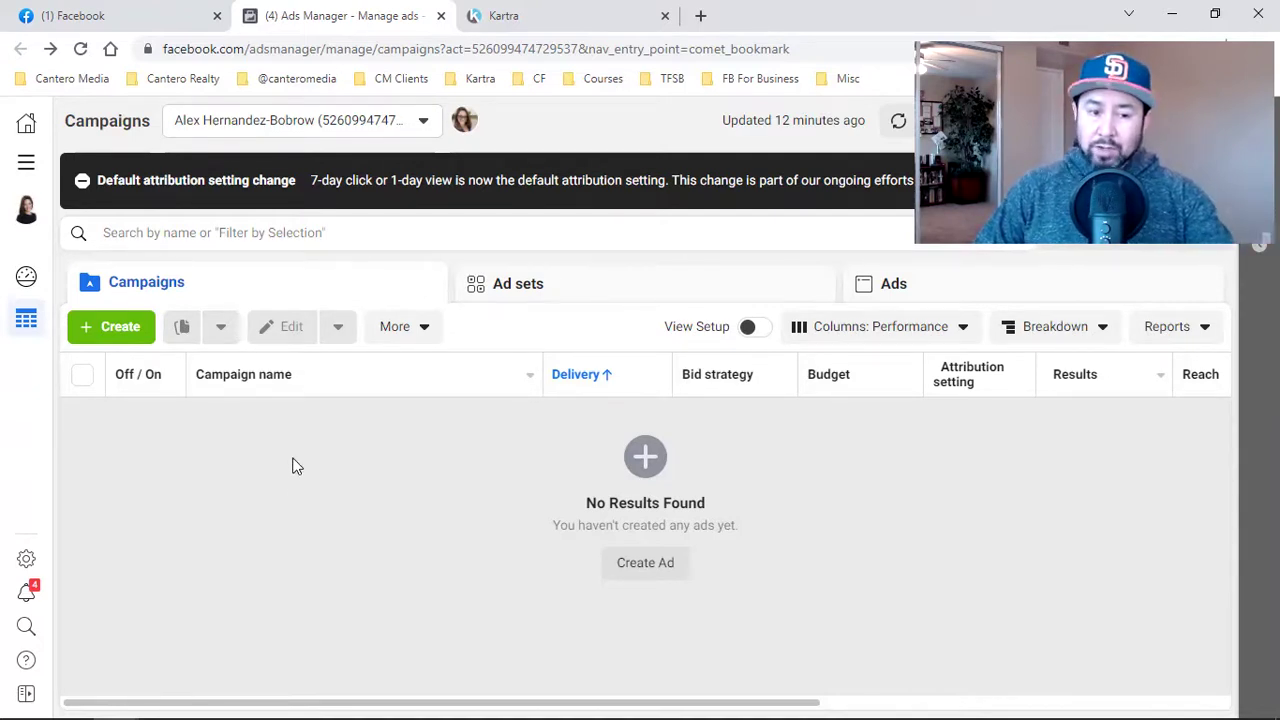
Go from Ads Manager to the Business settings and start creating a Business Manager account.
click(29, 160)
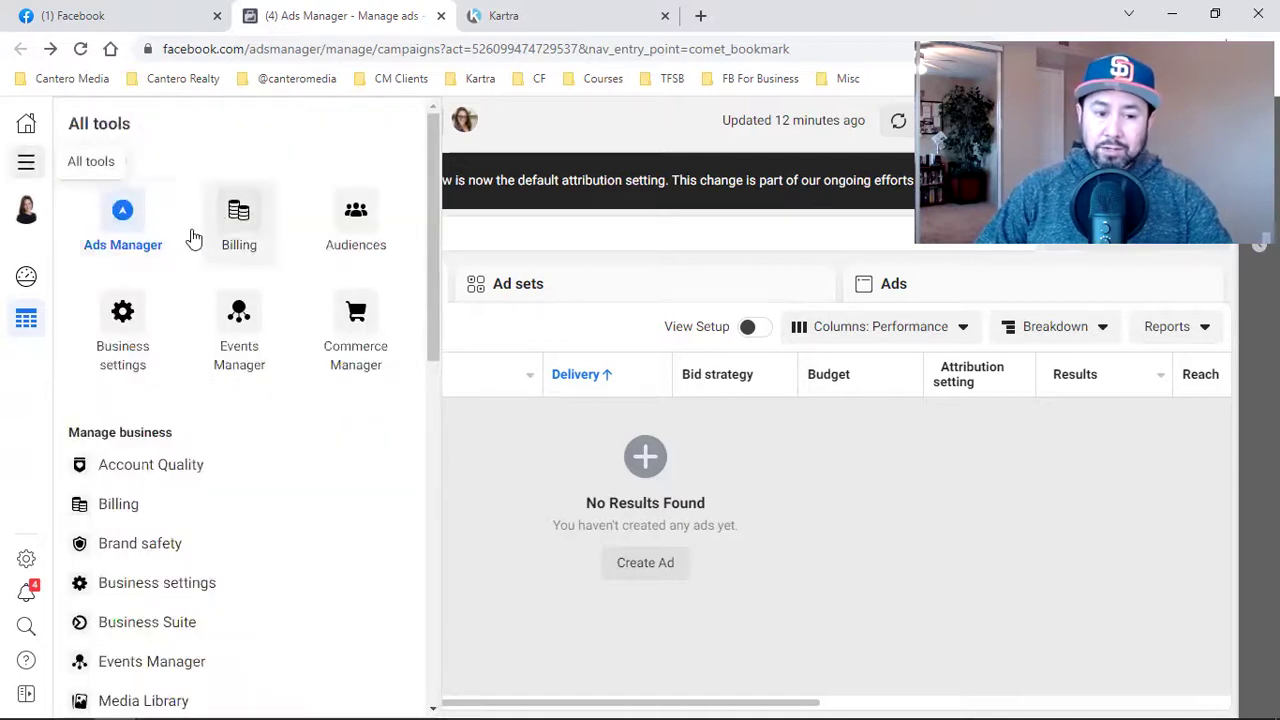
click(141, 350)
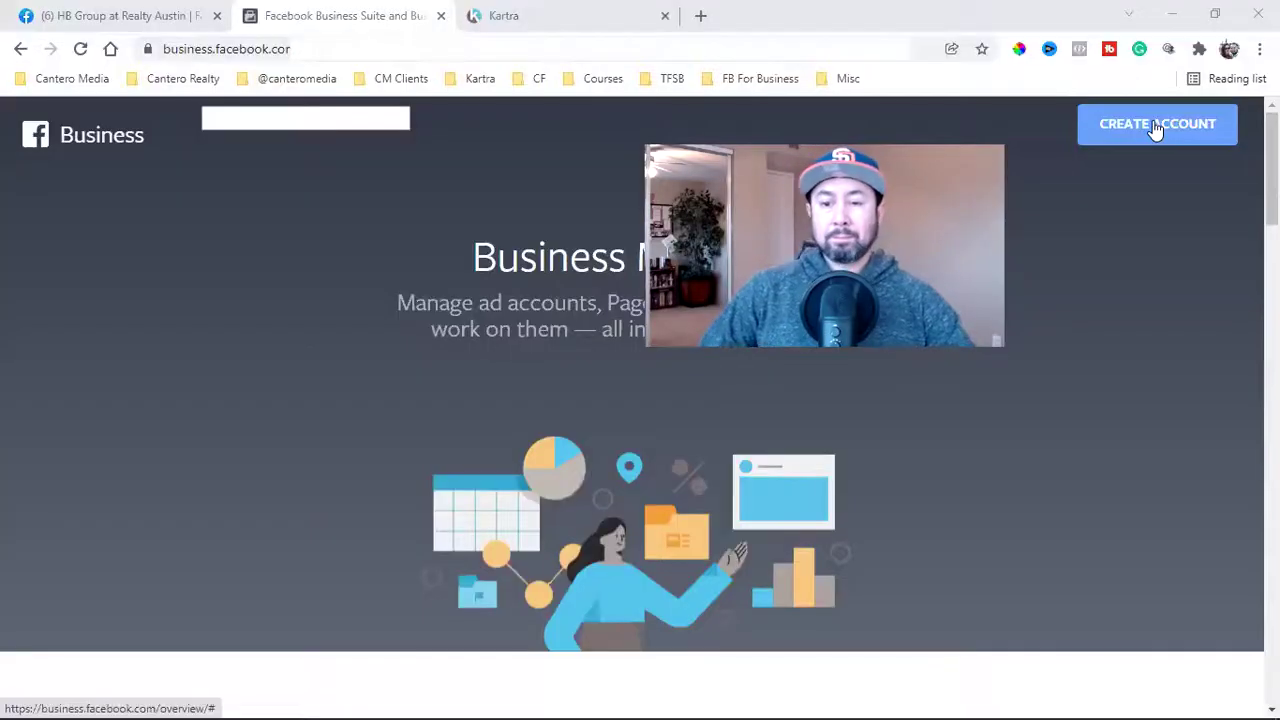
click(1153, 123)
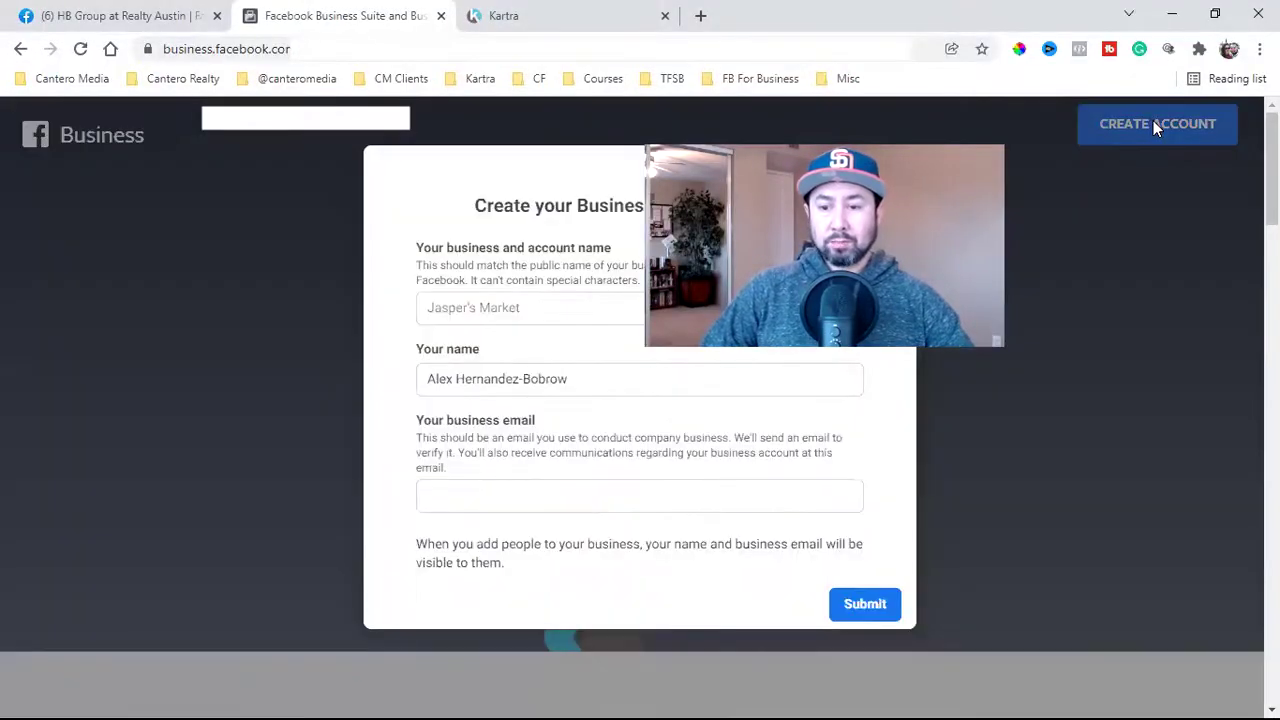
Enter Alex Realtor as the business and account name and submit the Business Manager account form.
click(609, 308)
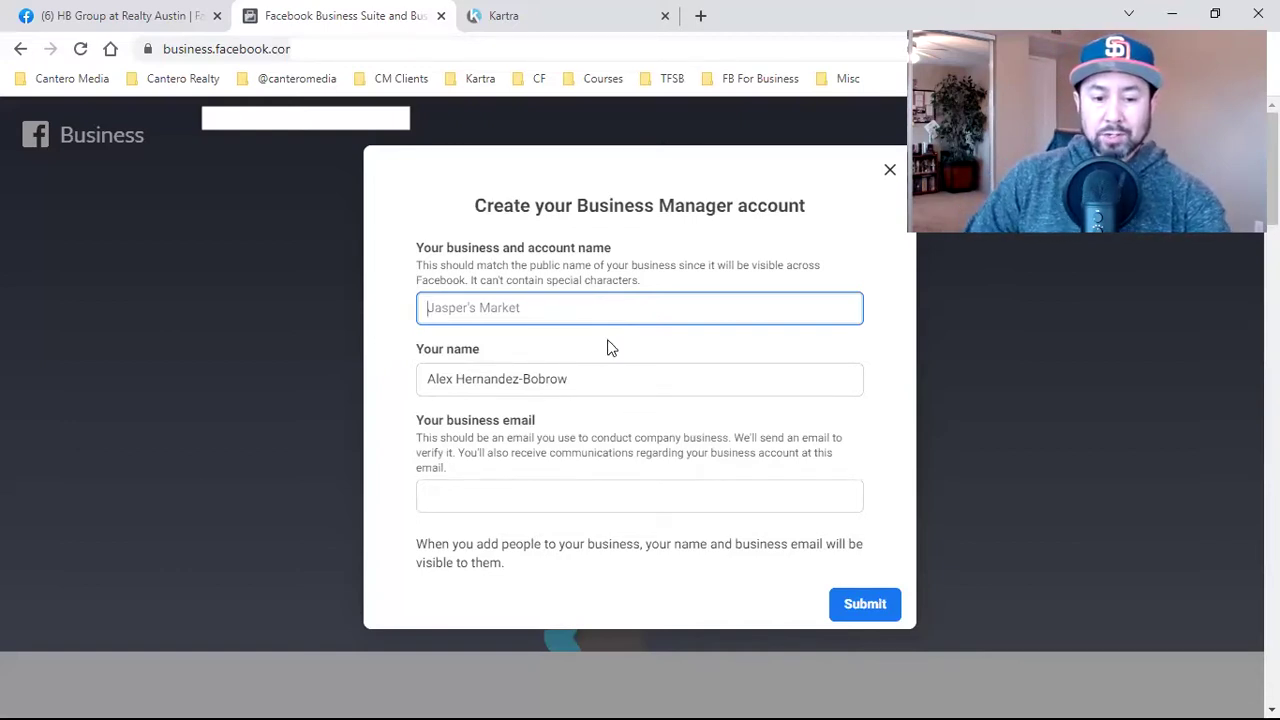
click(606, 349)
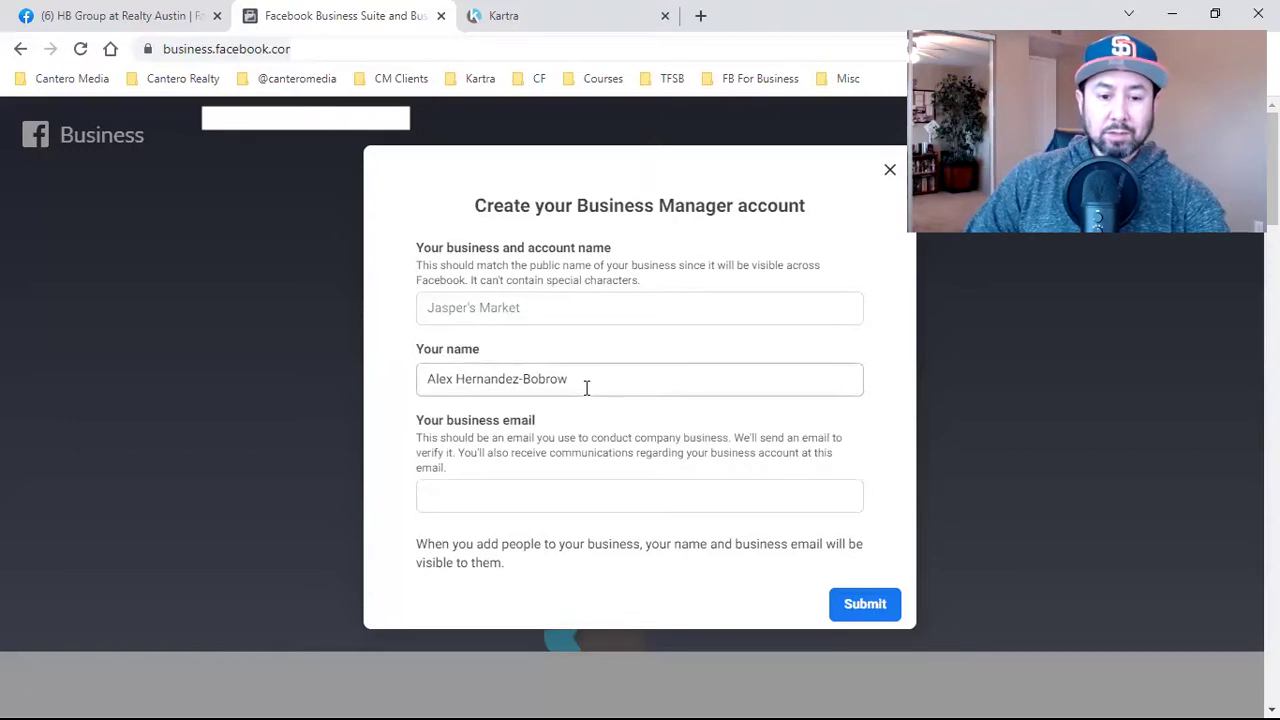
click(547, 310)
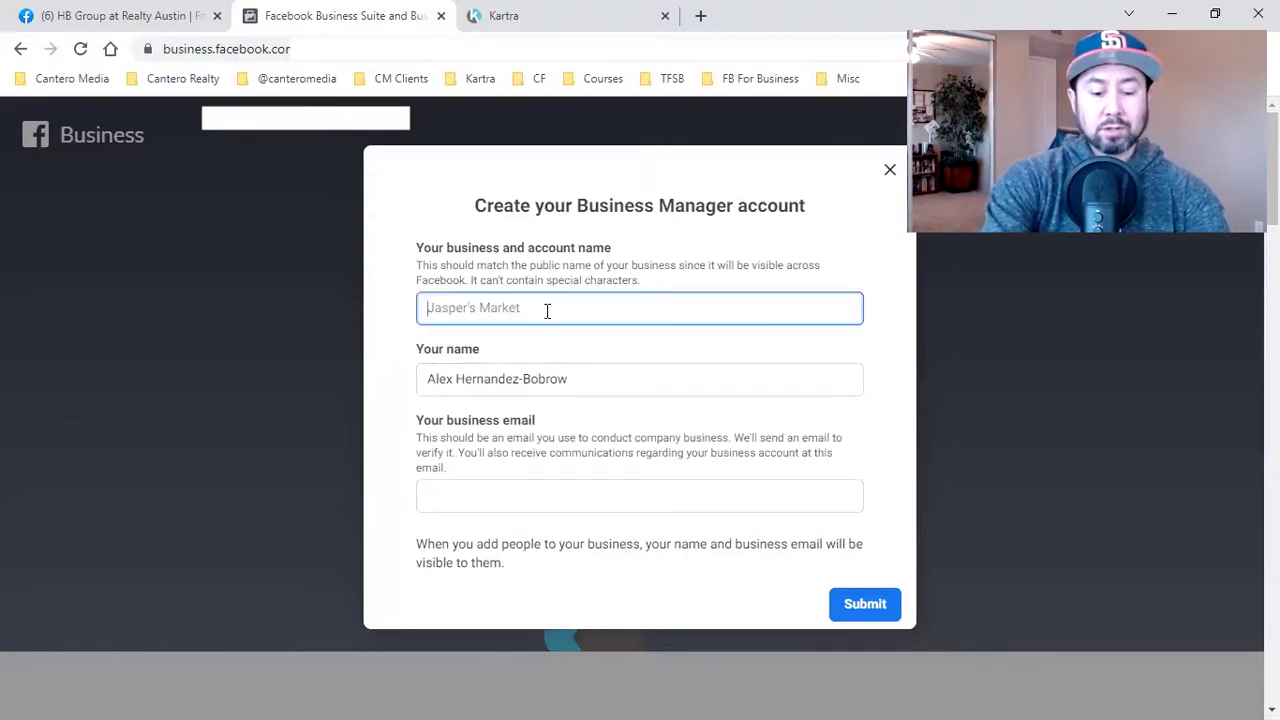
text(A)
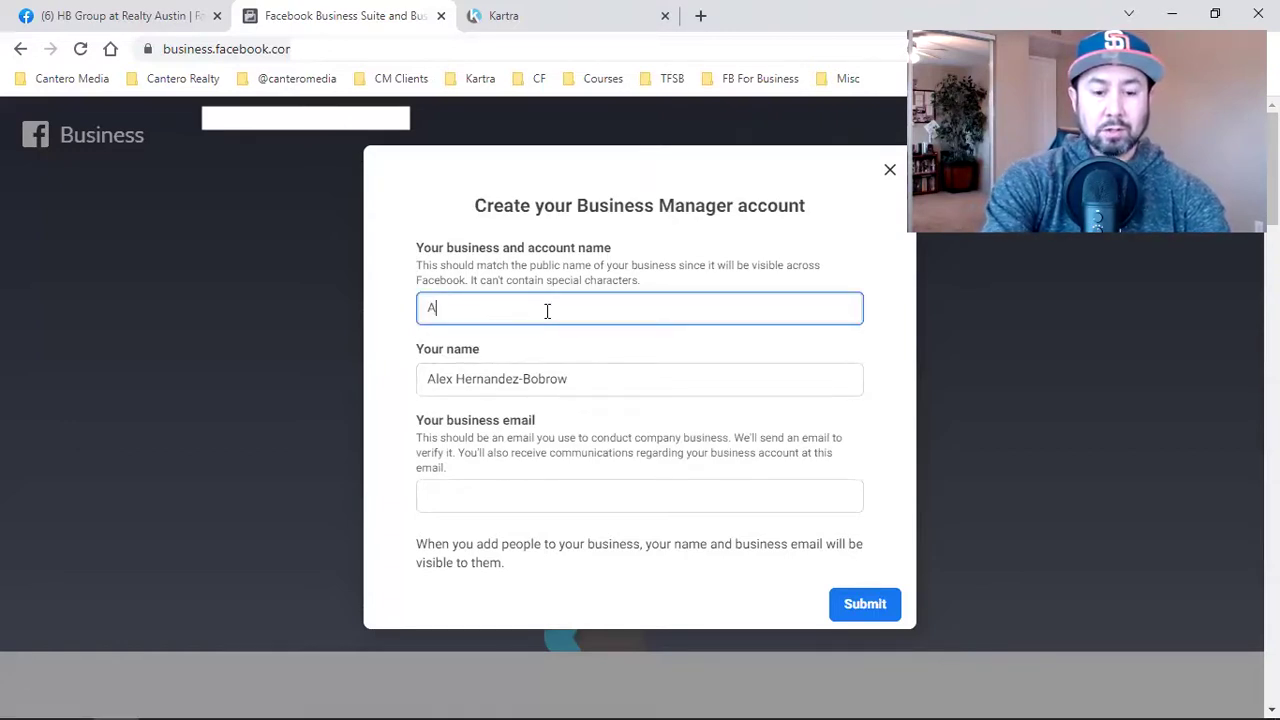
text(lex Realtor)
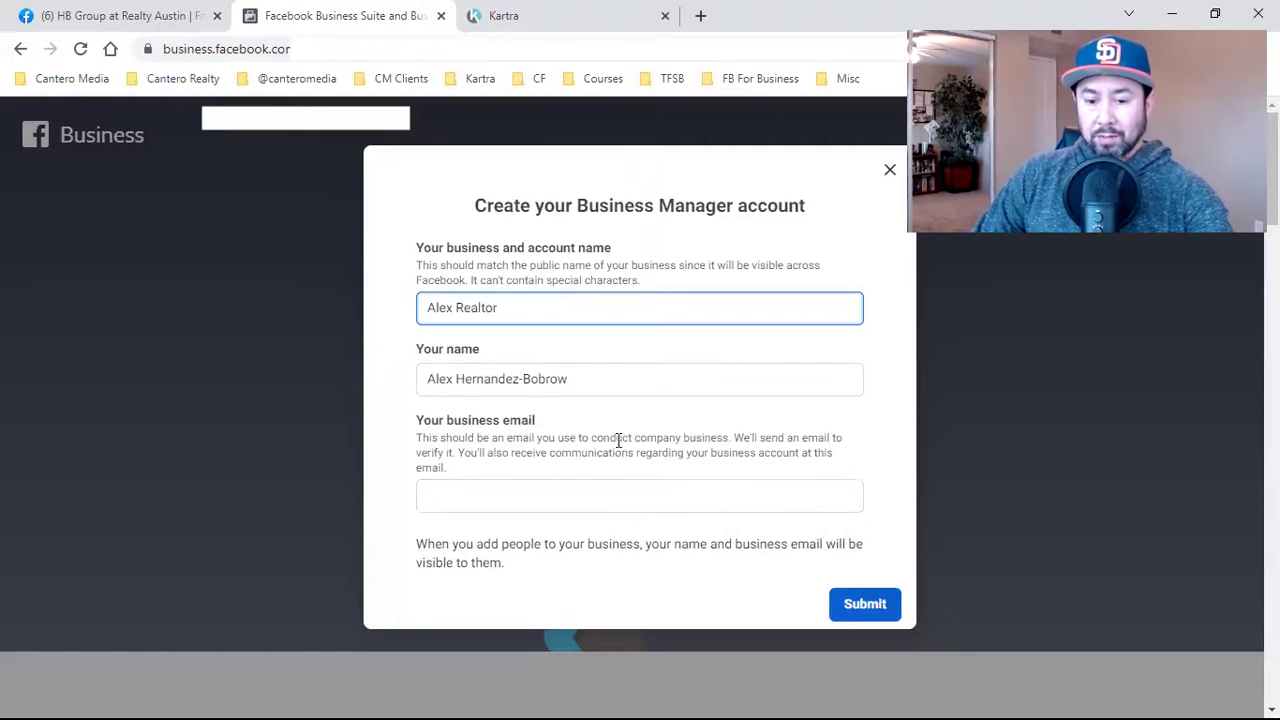
click(878, 615)
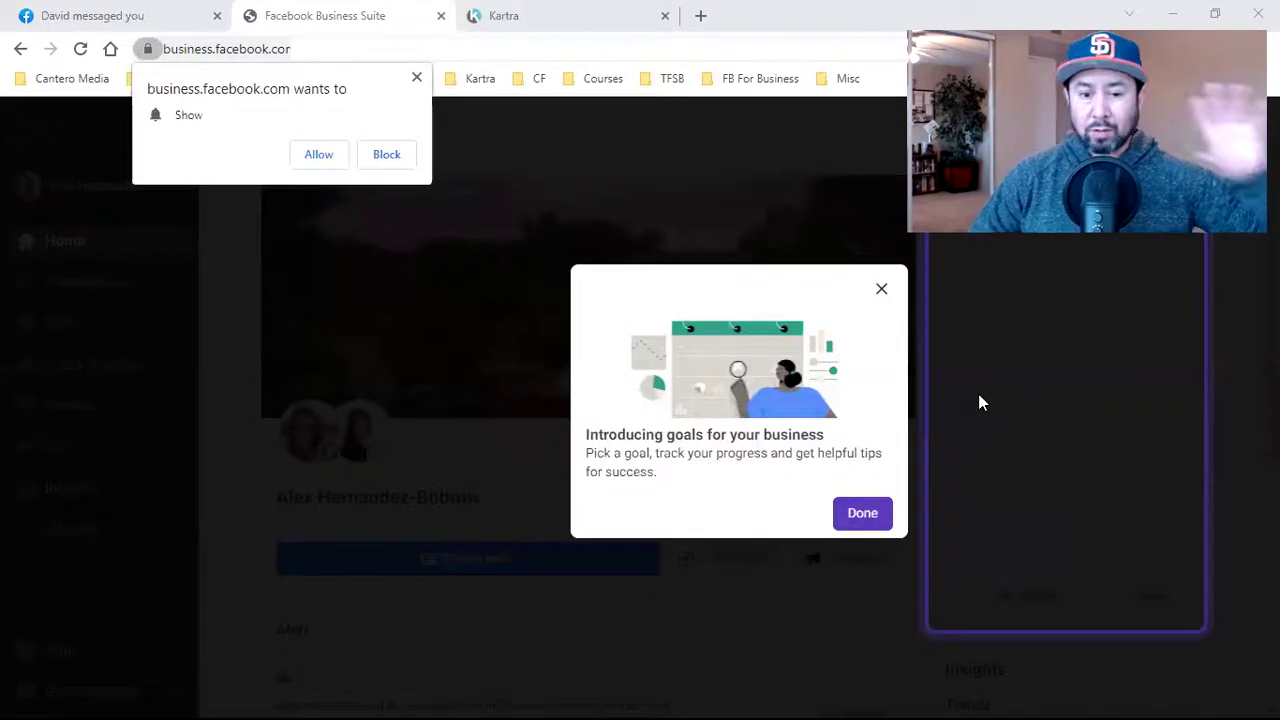
Dismiss the browser's notification request and the introduction to business goals.
click(418, 78)
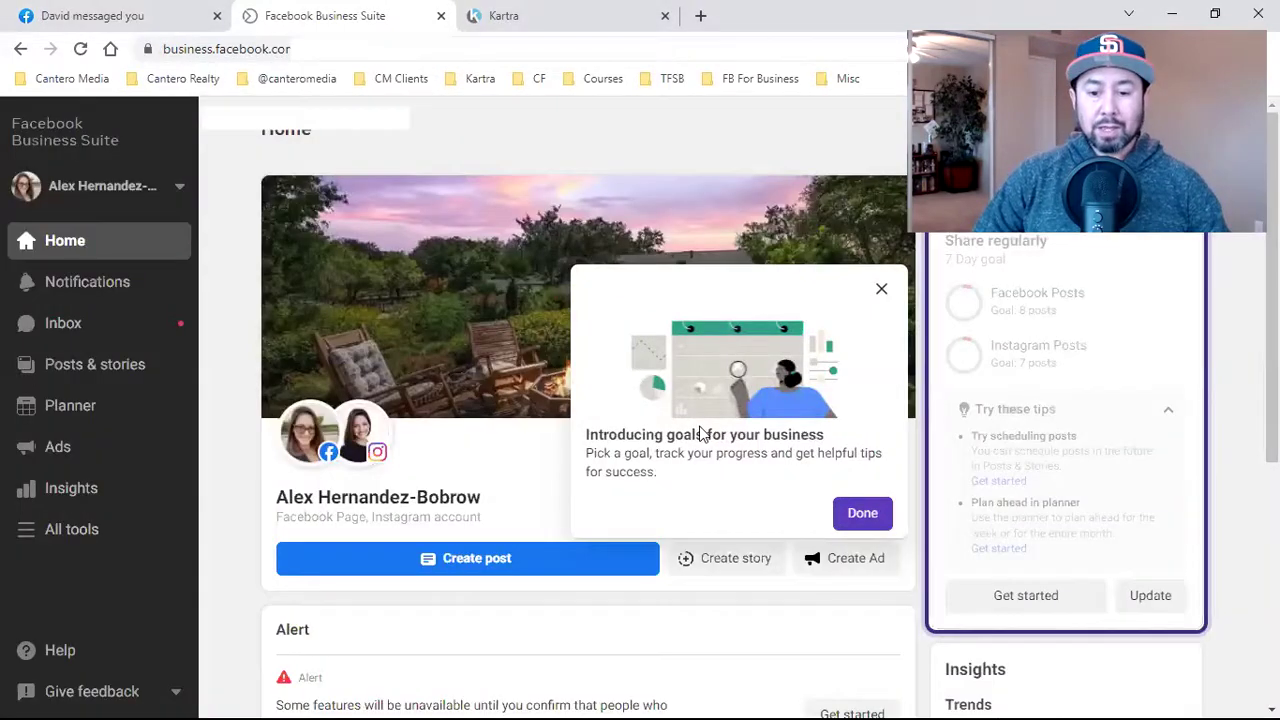
click(874, 518)
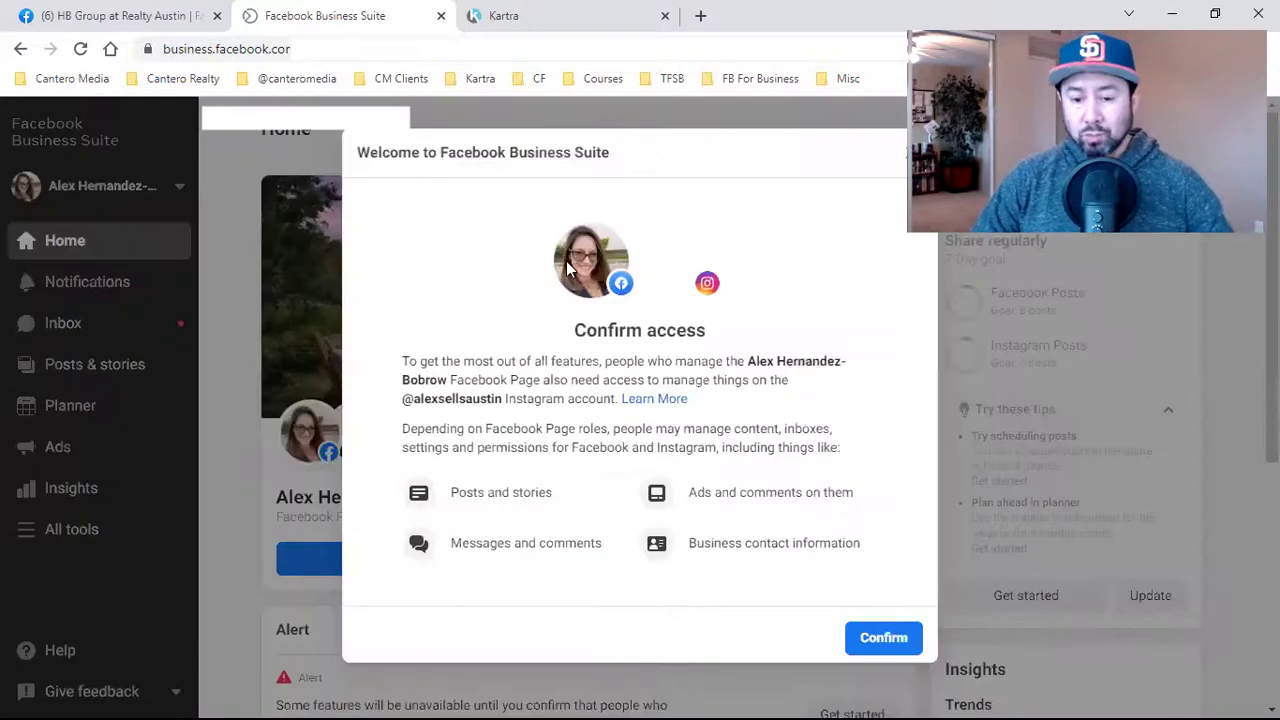
click(885, 638)
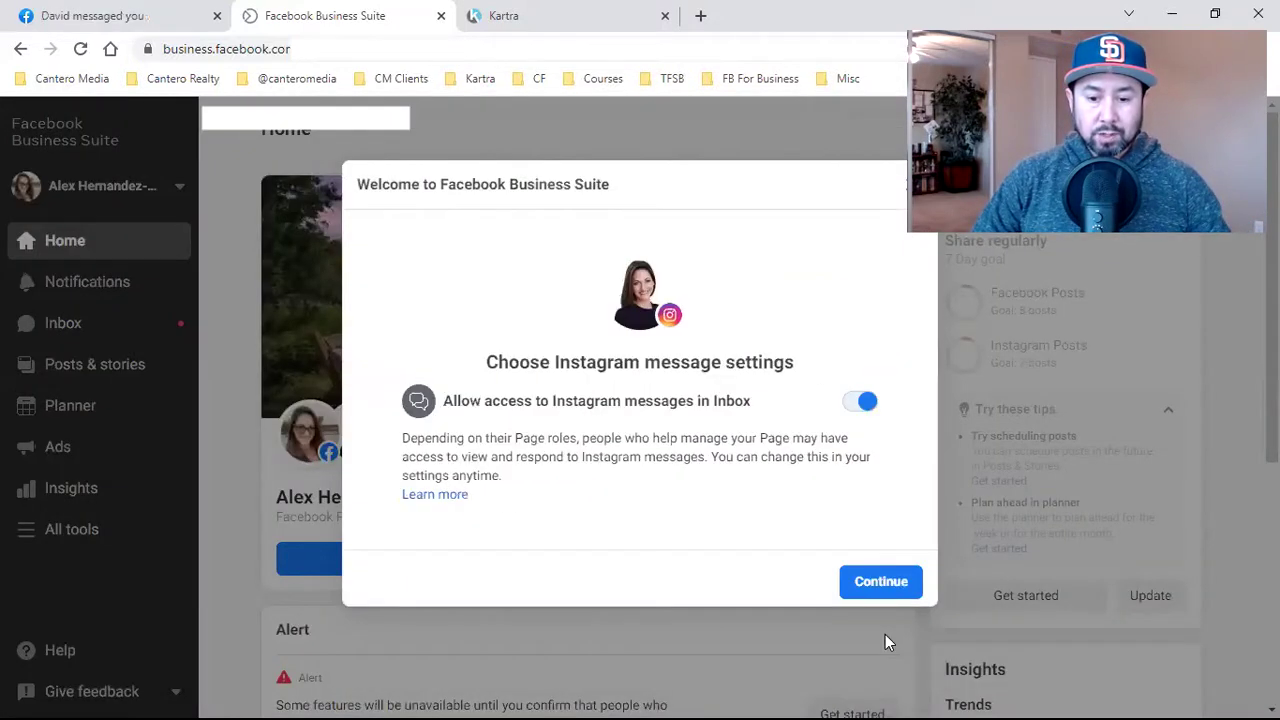
click(881, 583)
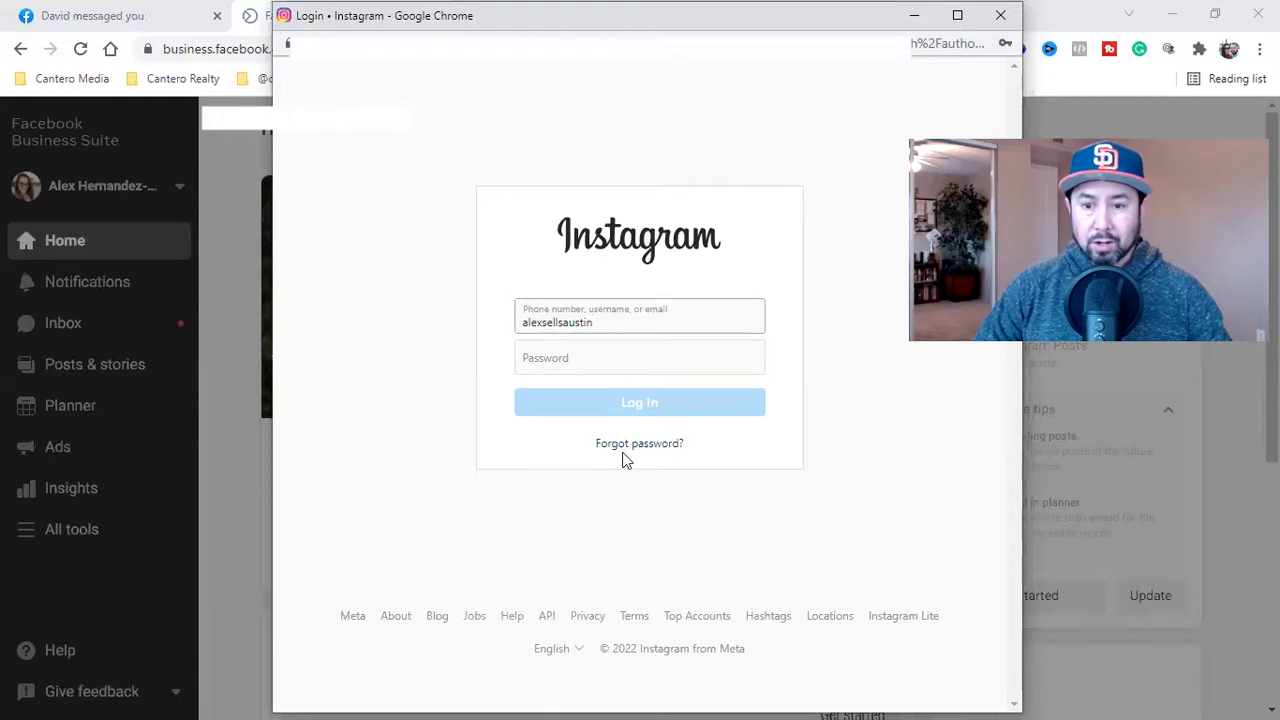
click(1000, 17)
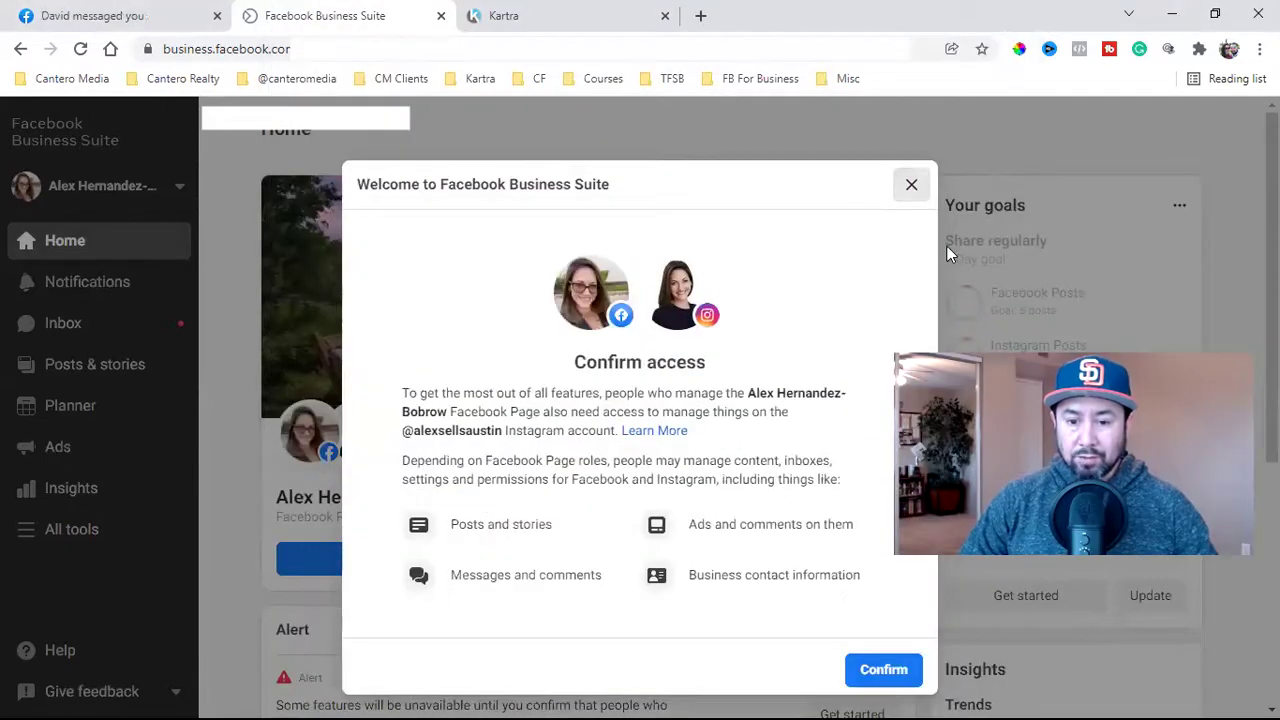
click(947, 246)
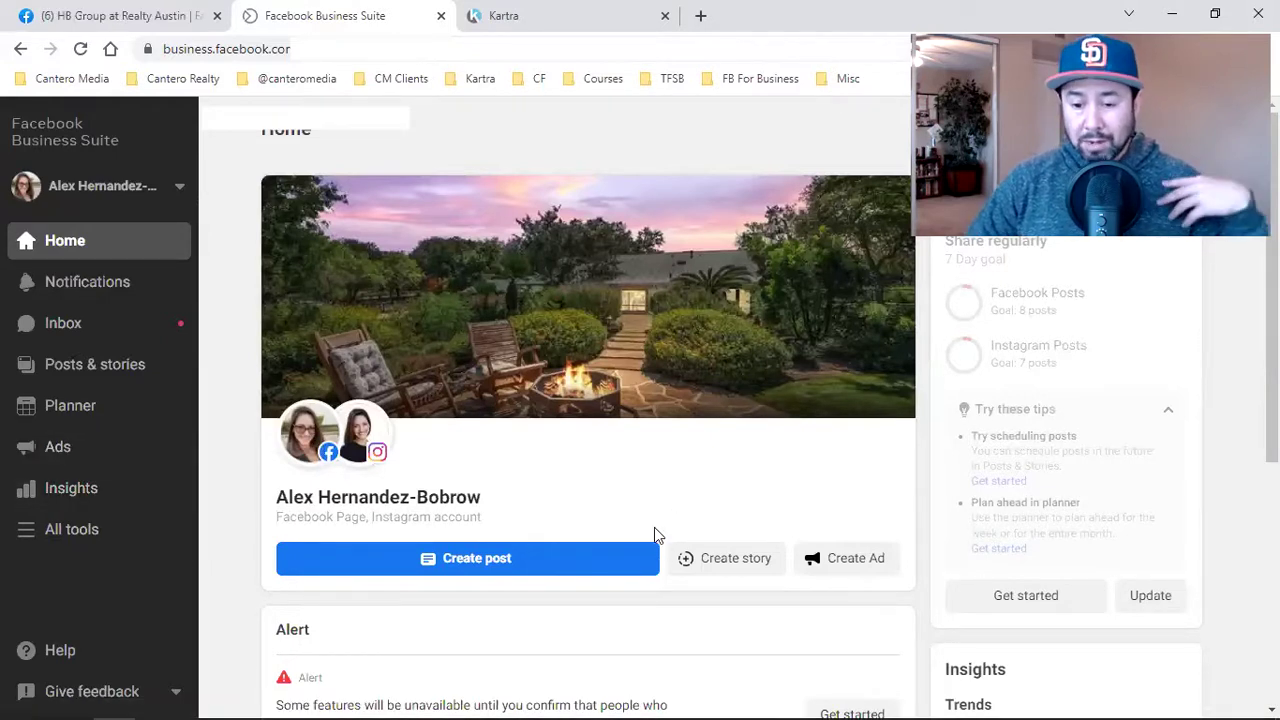
Look over the Business Suite home page, open Ads Manager from Facebook, and close the Business Suite browser tab.
scroll(654, 529, down, 3)
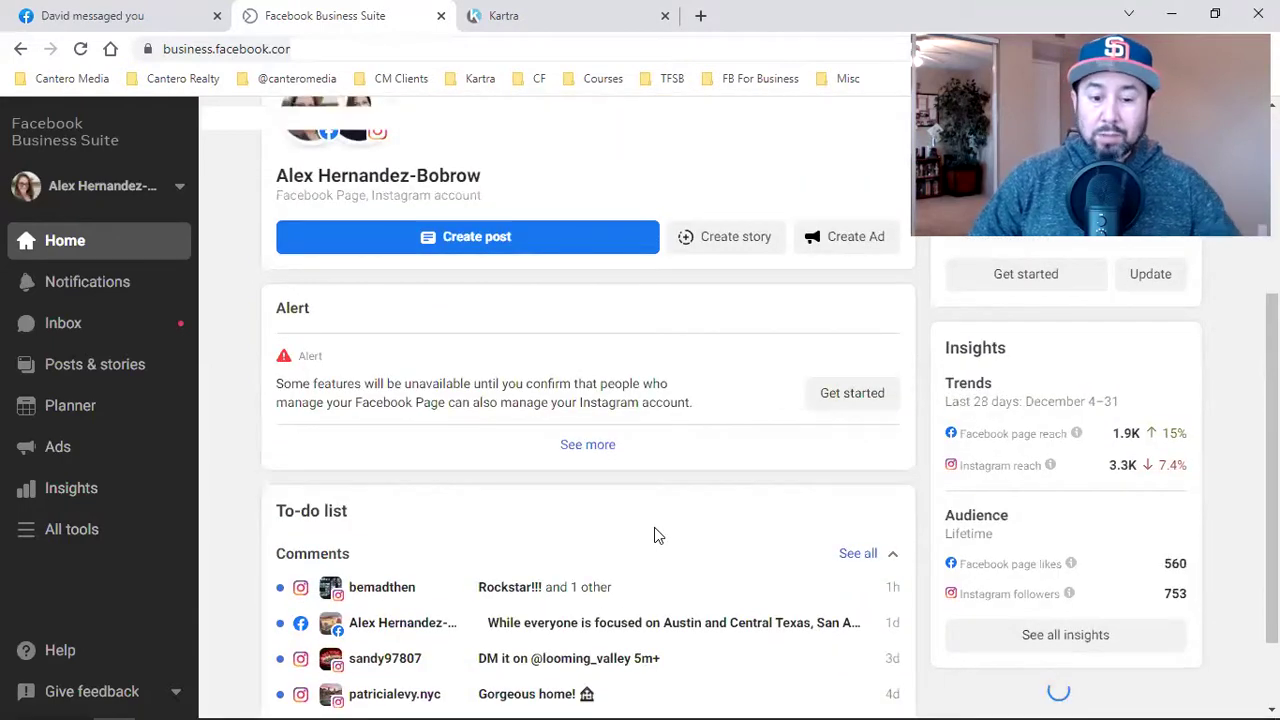
scroll(654, 527, down, 2)
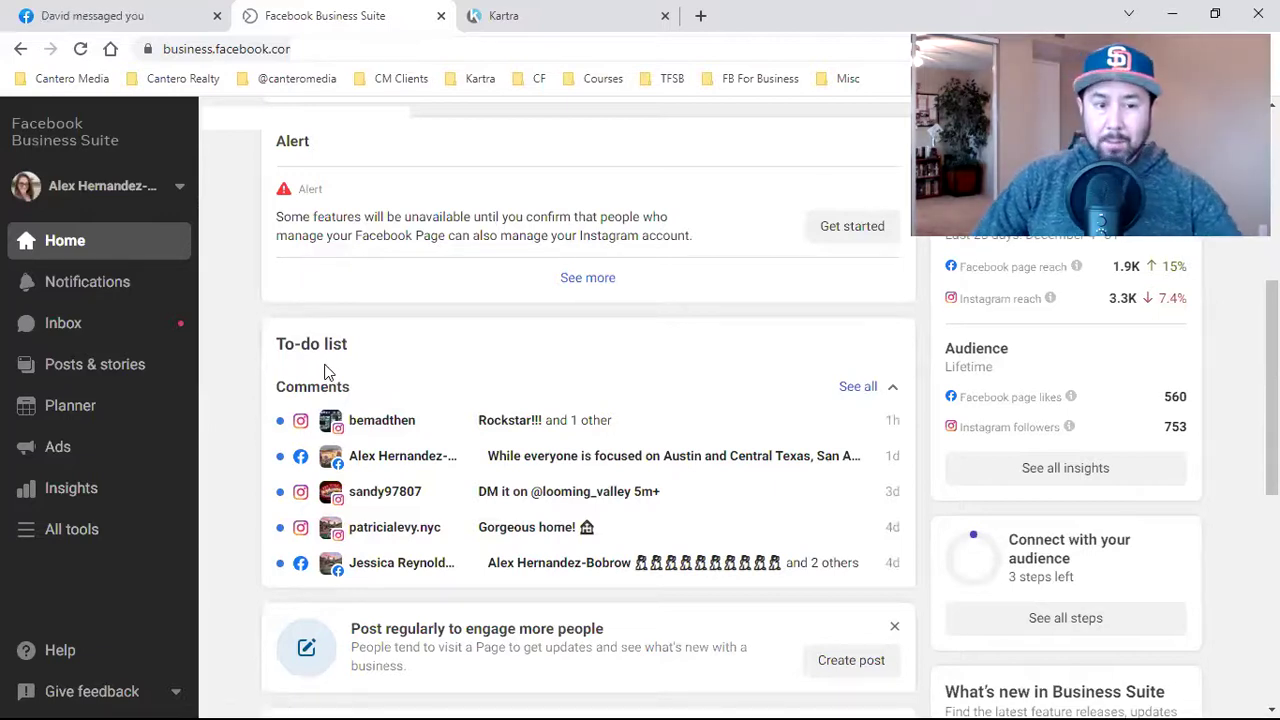
click(155, 12)
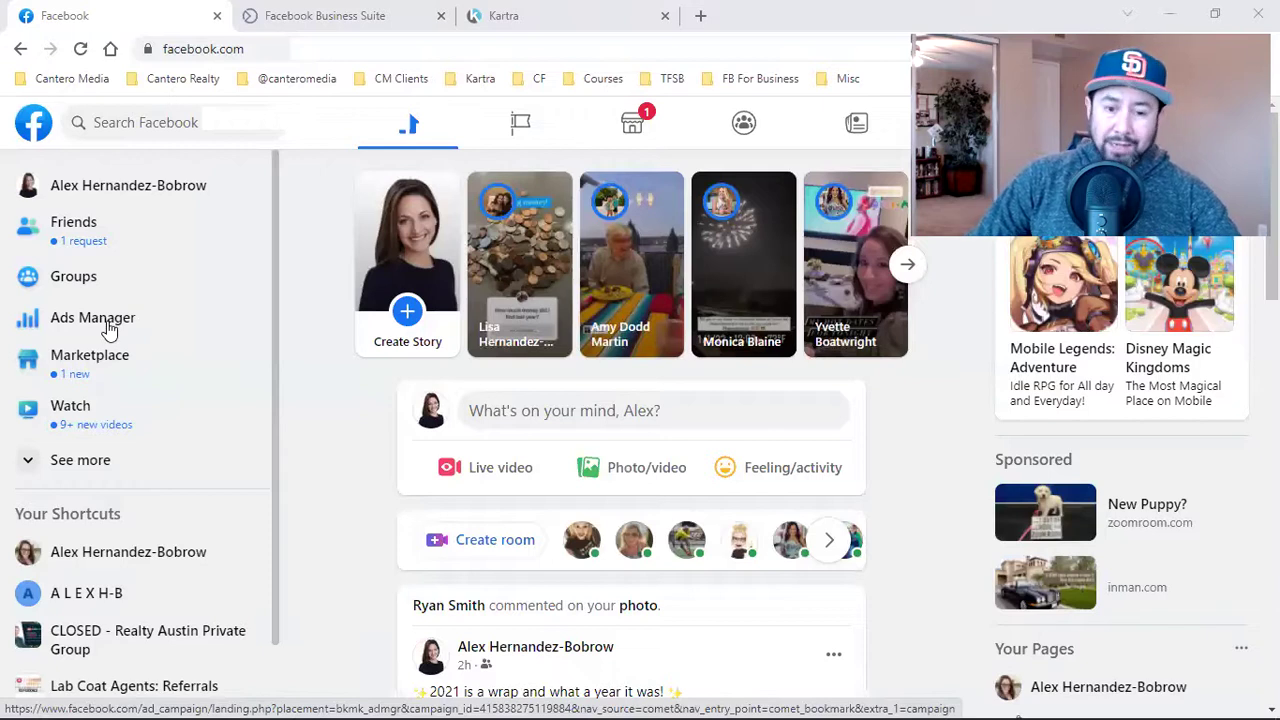
click(108, 328)
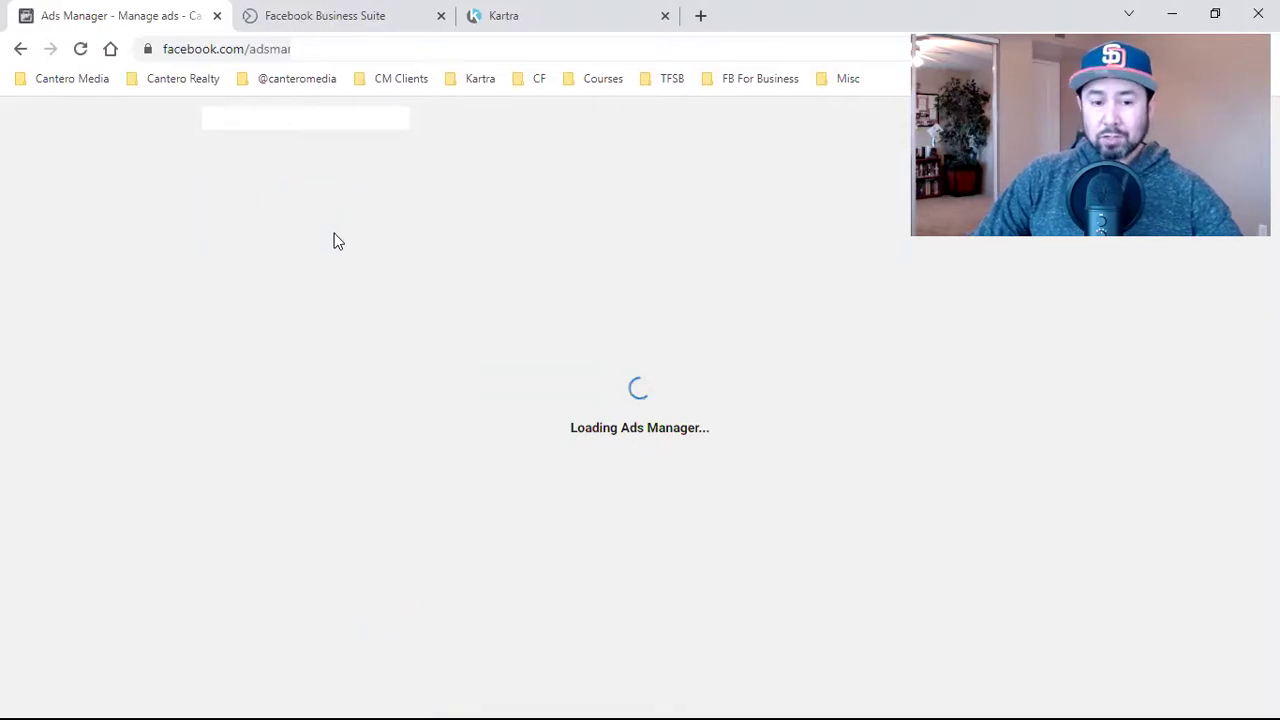
click(440, 17)
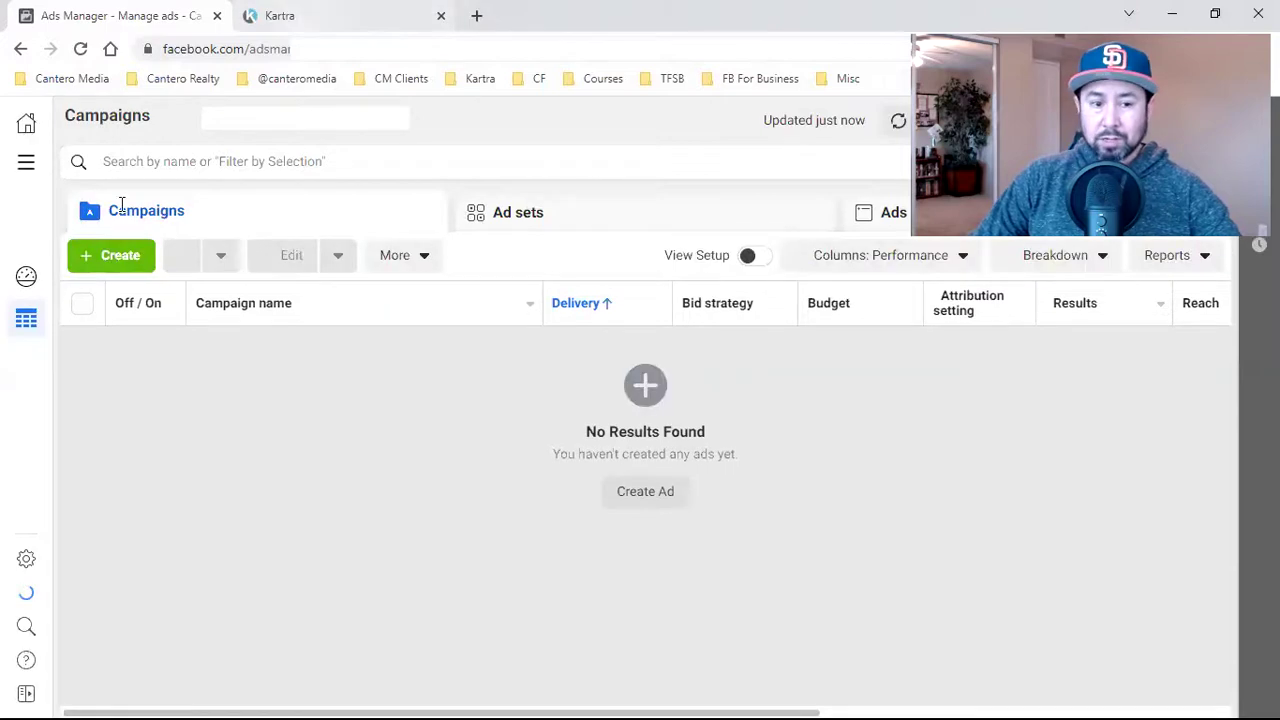
Open the Business settings from Ads Manager and check the list of available business and personal accounts.
click(28, 164)
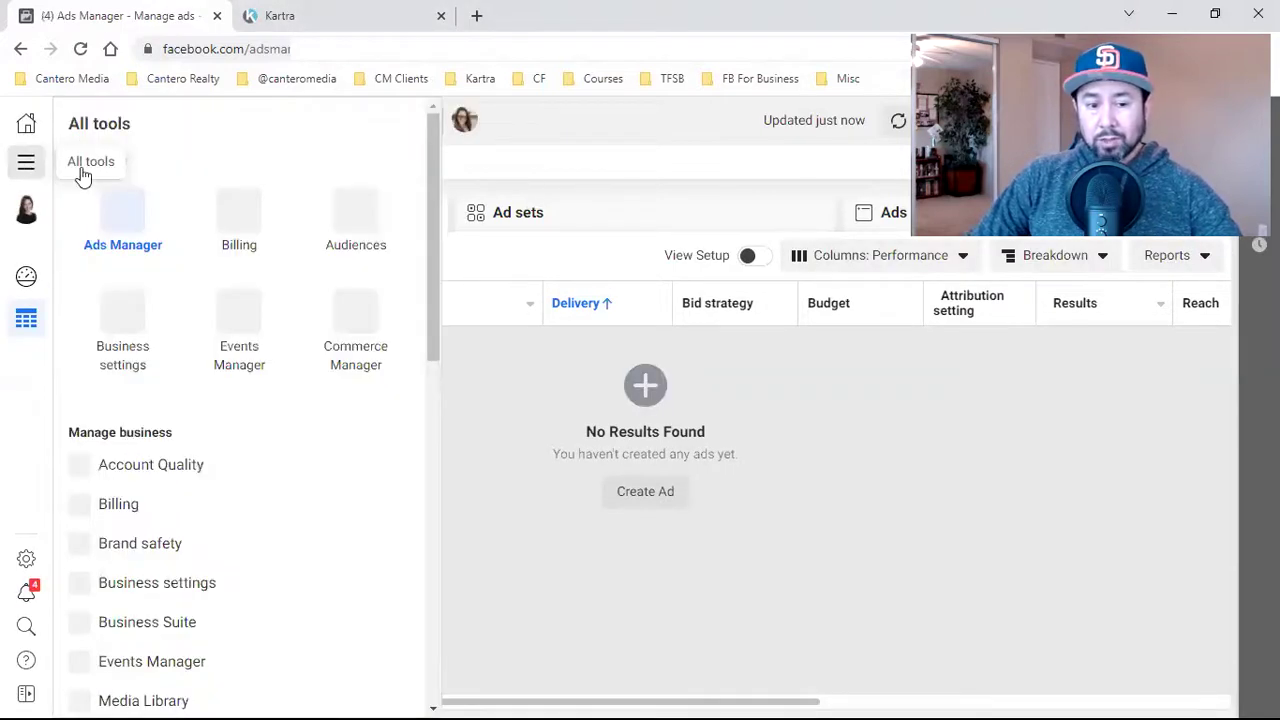
click(124, 343)
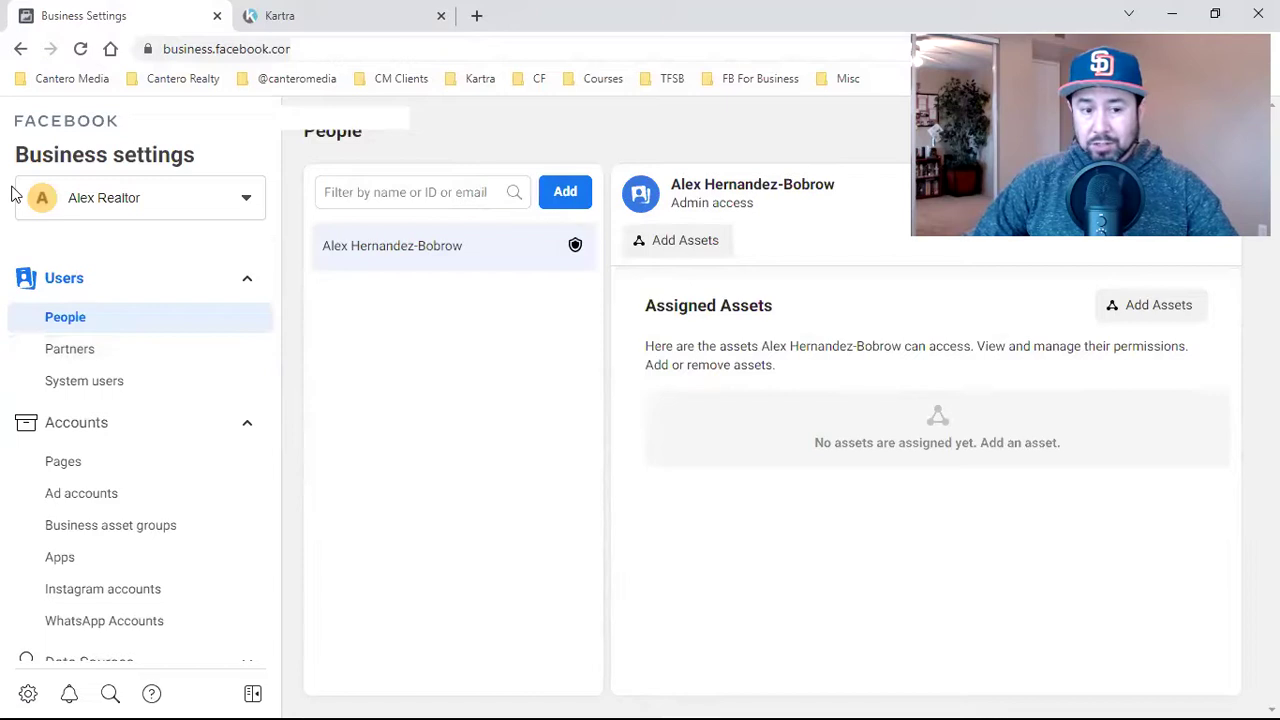
click(136, 210)
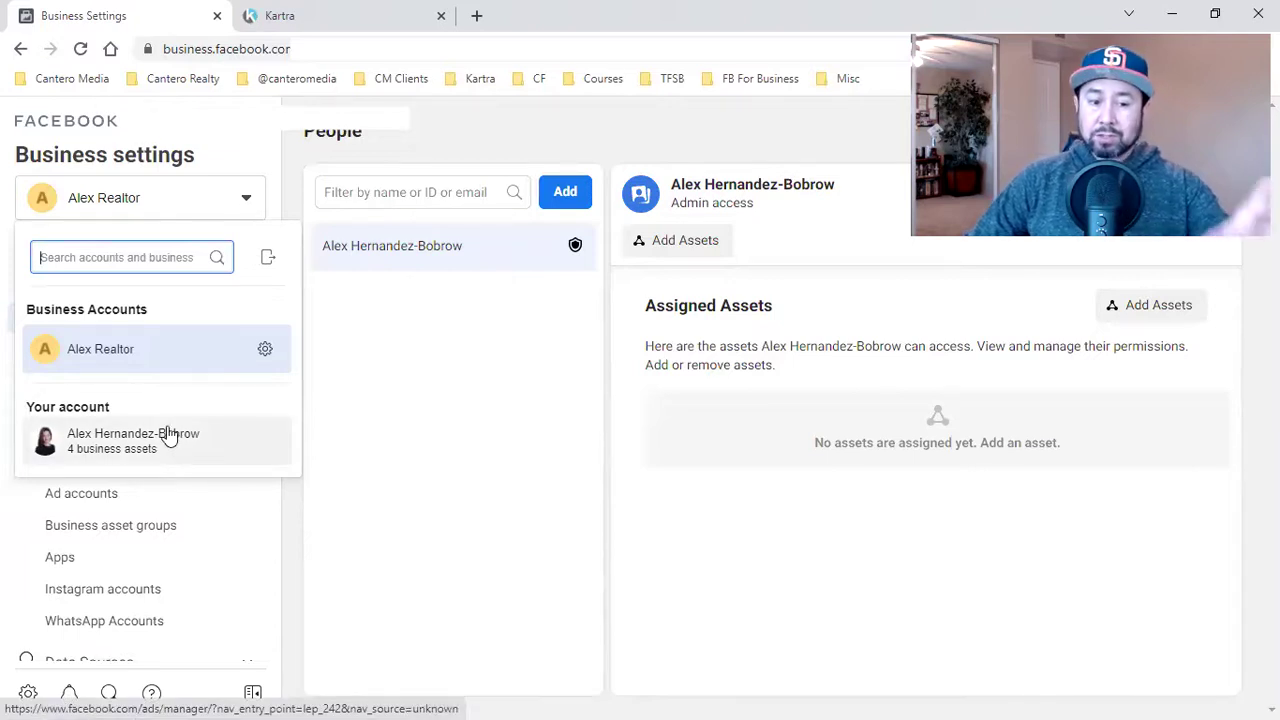
mouse_move(168, 434)
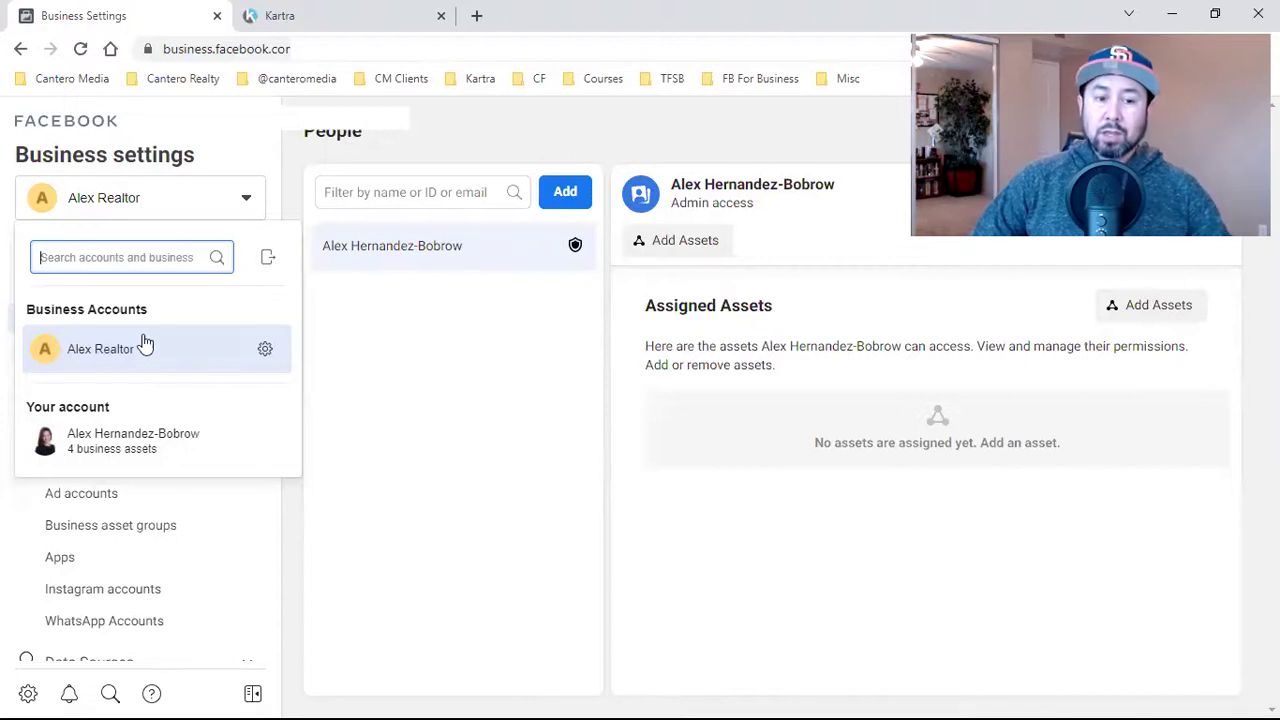
click(390, 358)
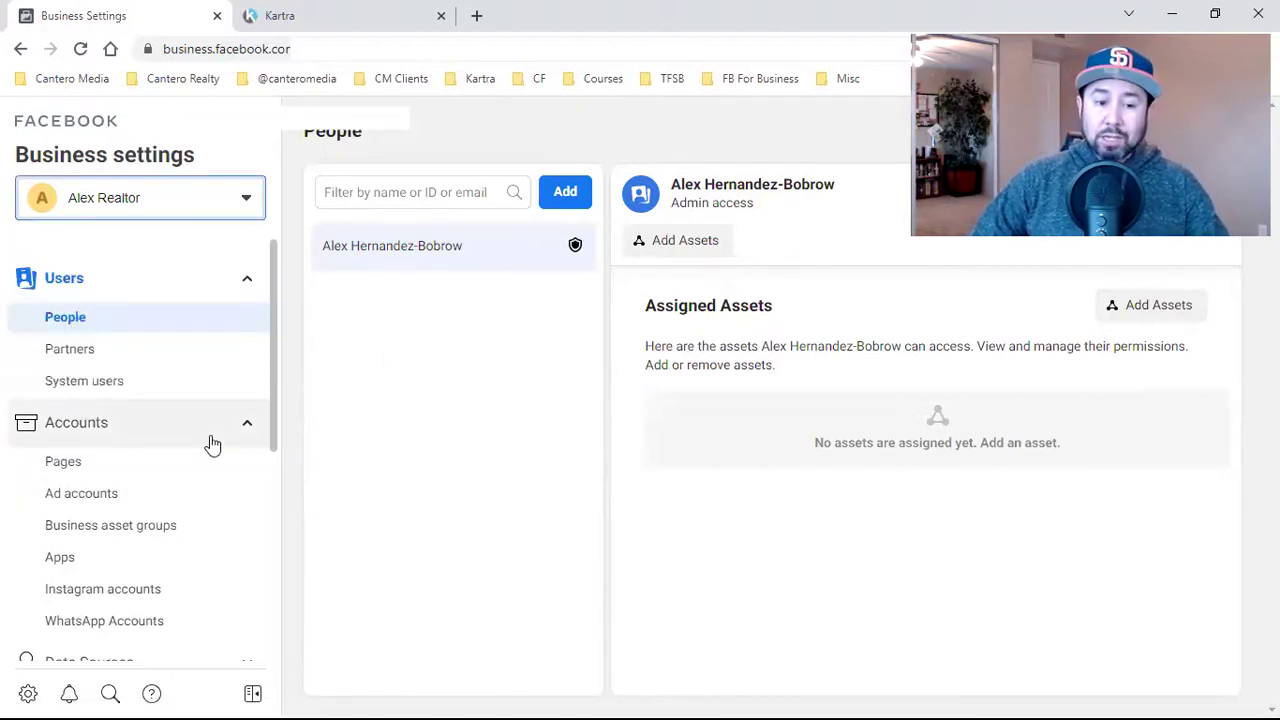
Review the ad accounts, Instagram accounts and pixels sections of the Alex Realtor business.
click(152, 500)
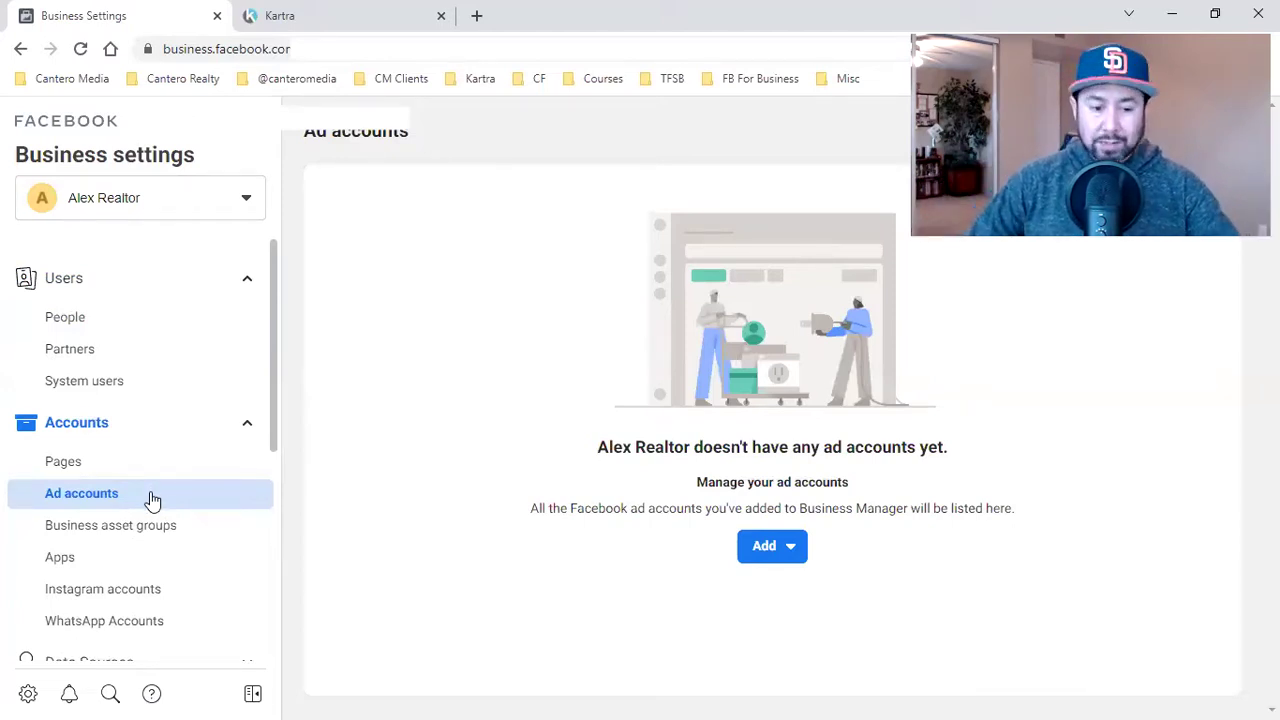
scroll(151, 500, down, 1)
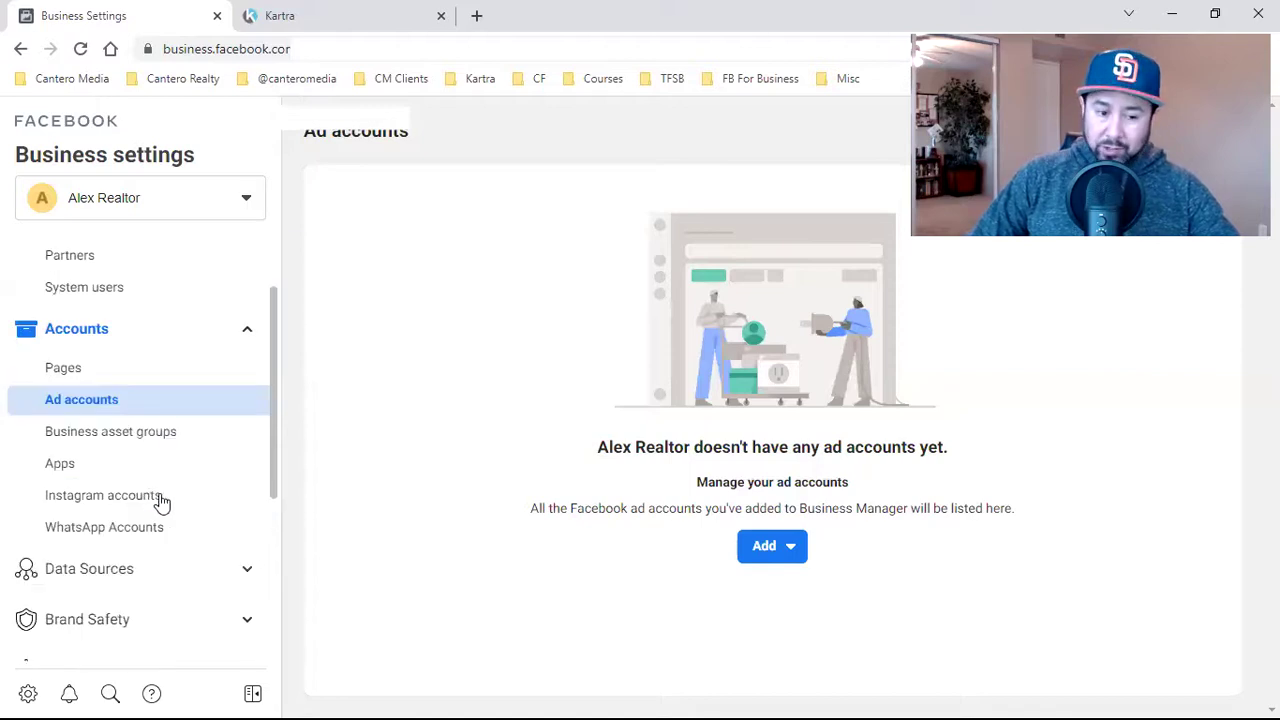
click(161, 504)
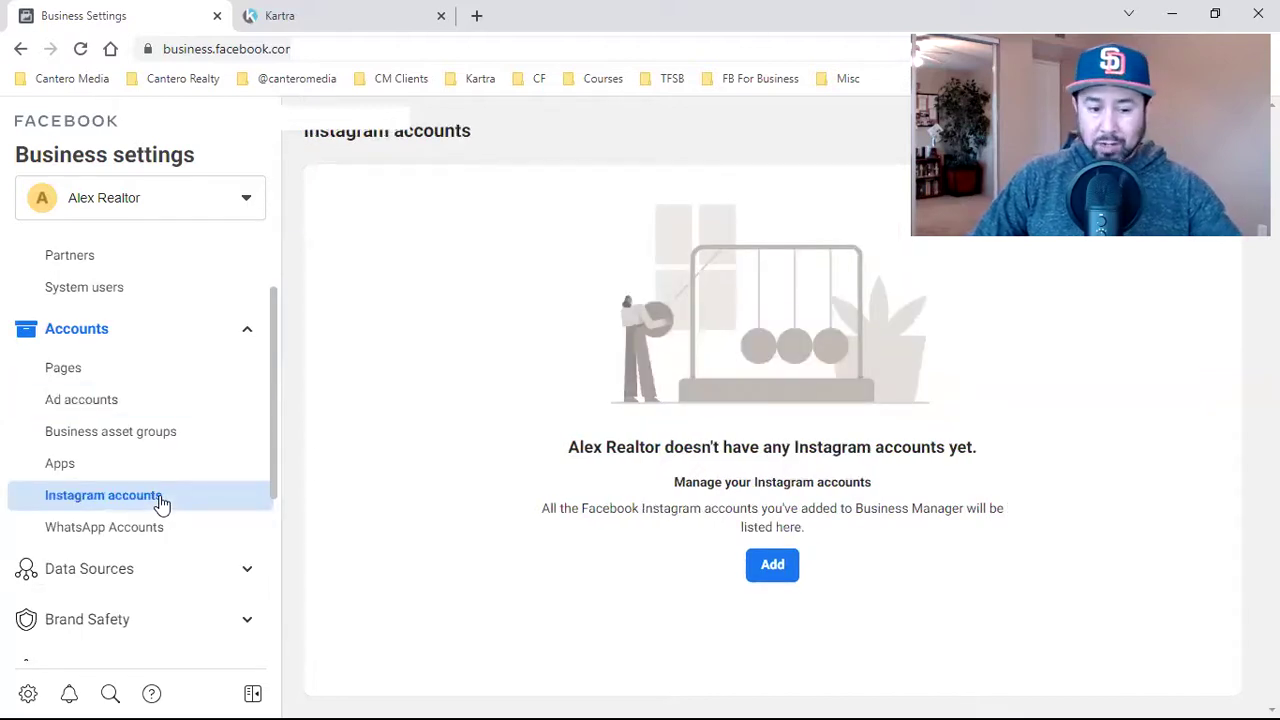
scroll(200, 489, down, 1)
click(147, 478)
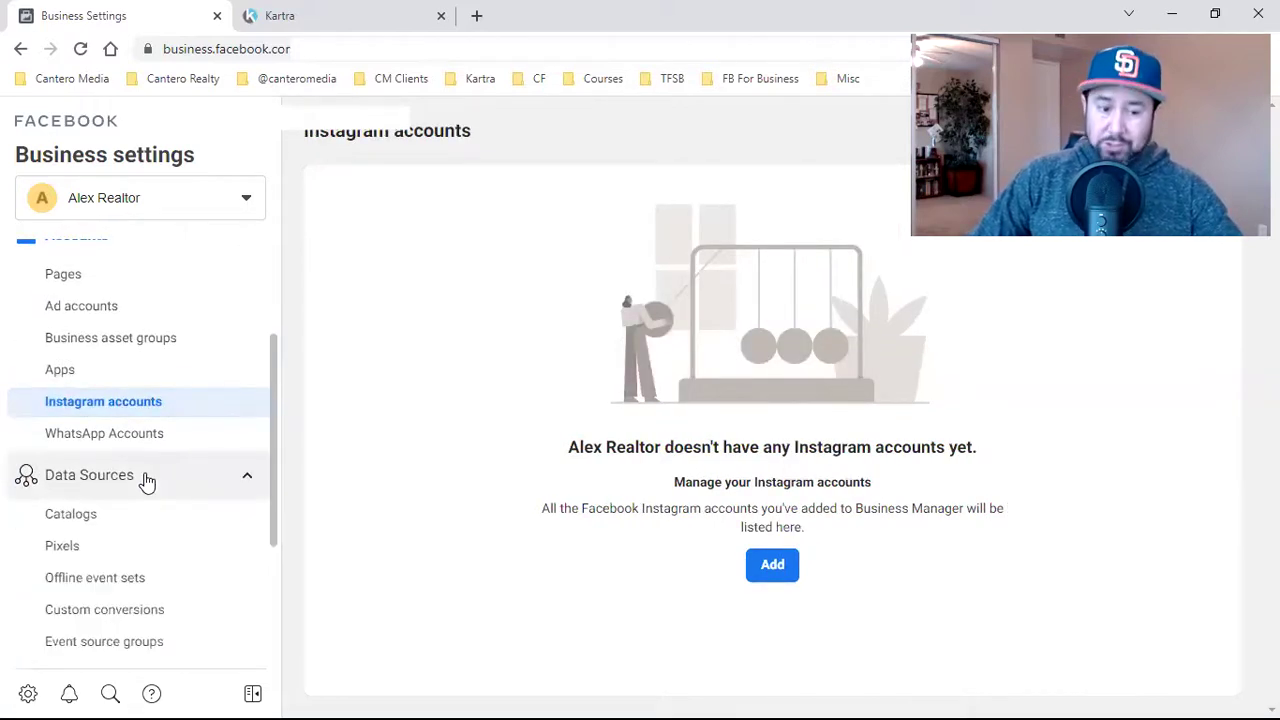
scroll(145, 480, down, 1)
click(131, 462)
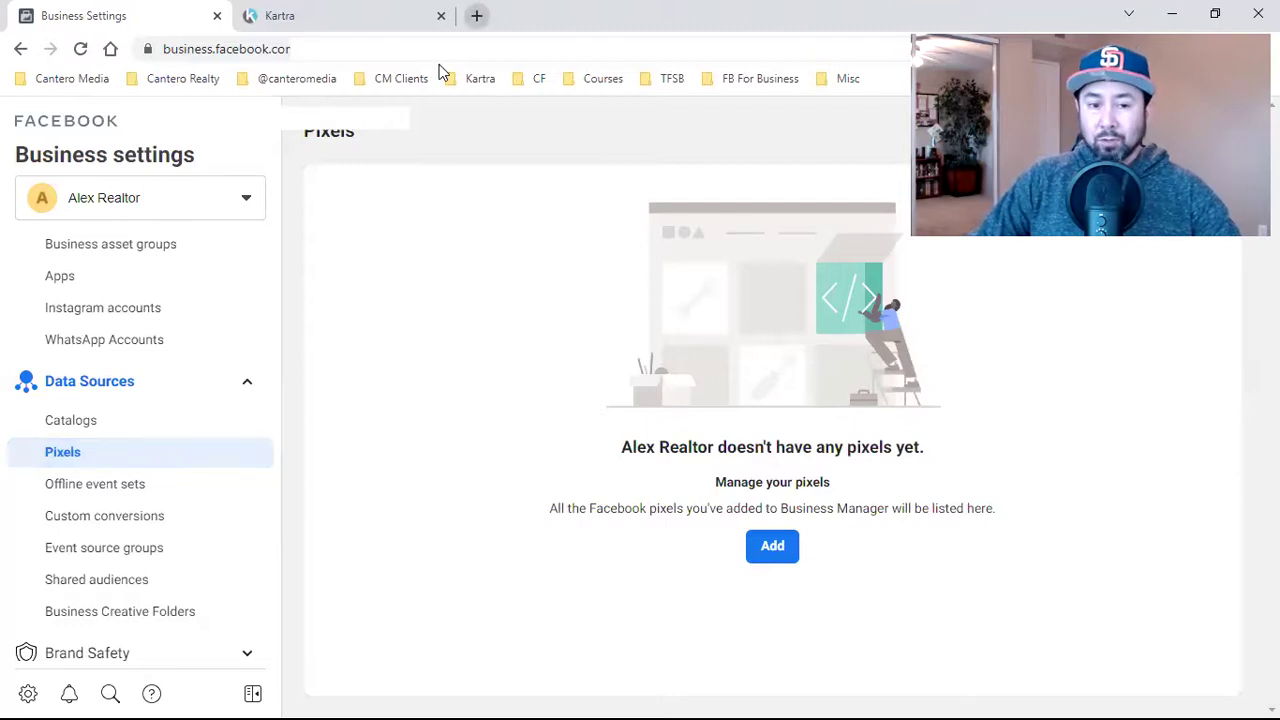
Open the bookmarked Kartra open house page in a new browser tab.
key(ctrl+t)
click(410, 78)
click(398, 218)
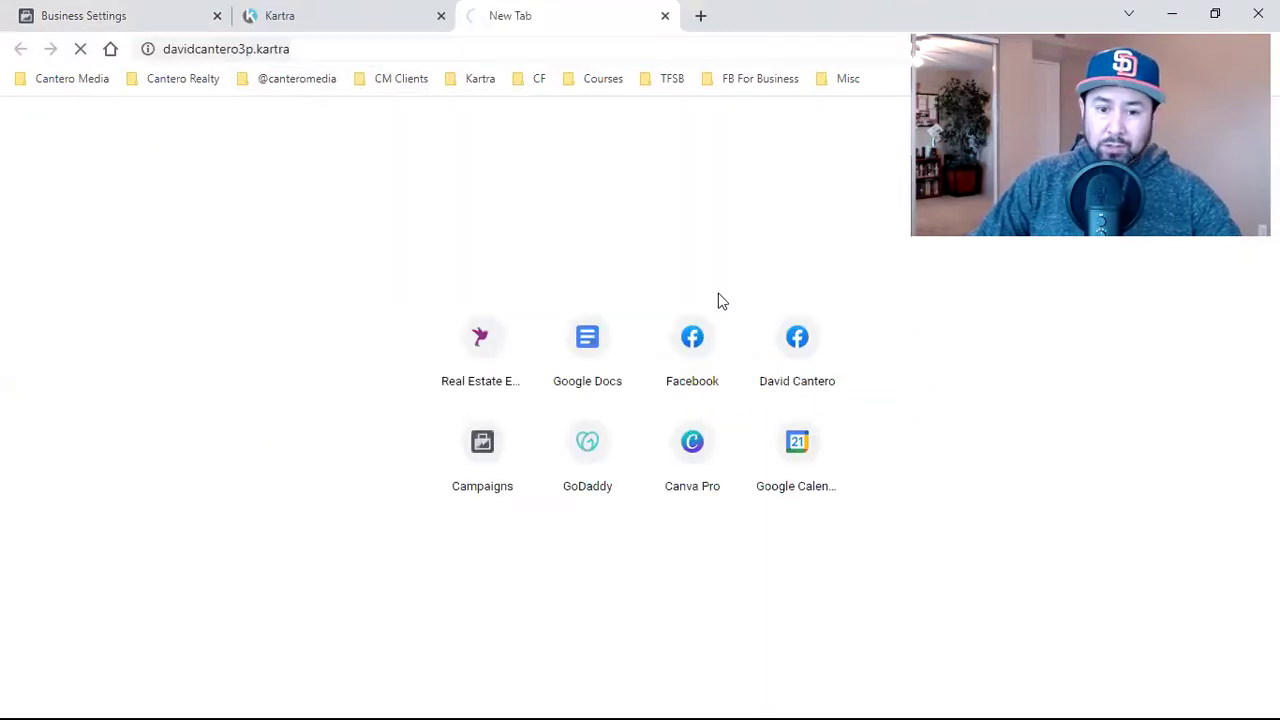
key(ctrl+t)
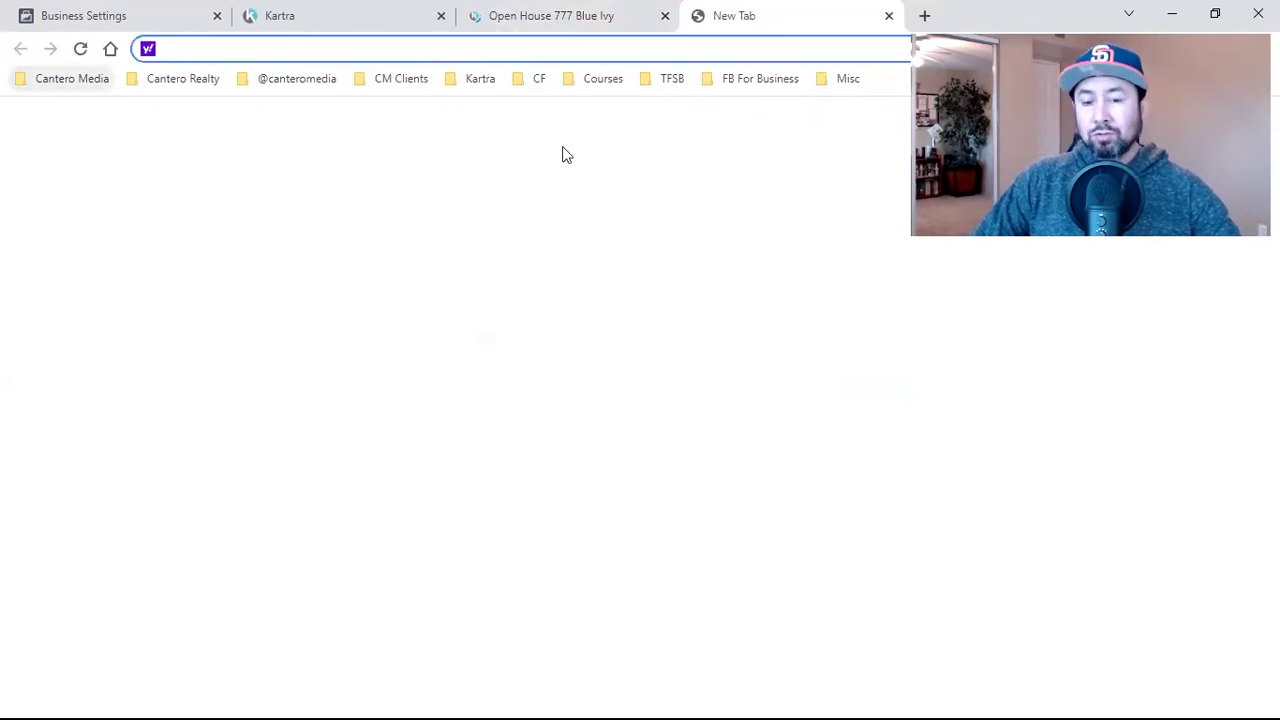
key(ctrl+v)
key(Return)
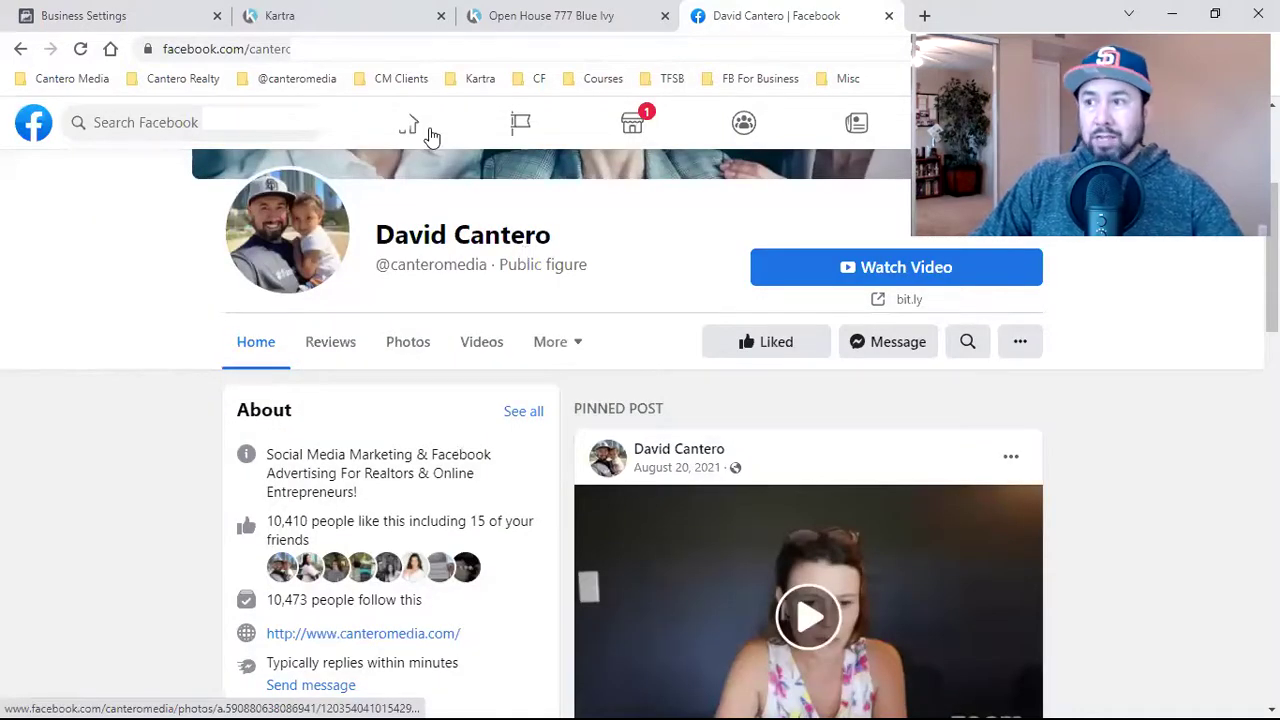
Open the Facebook home feed and examine the sponsored Keeping Current Matters post about the cost of waiting to buy.
click(430, 135)
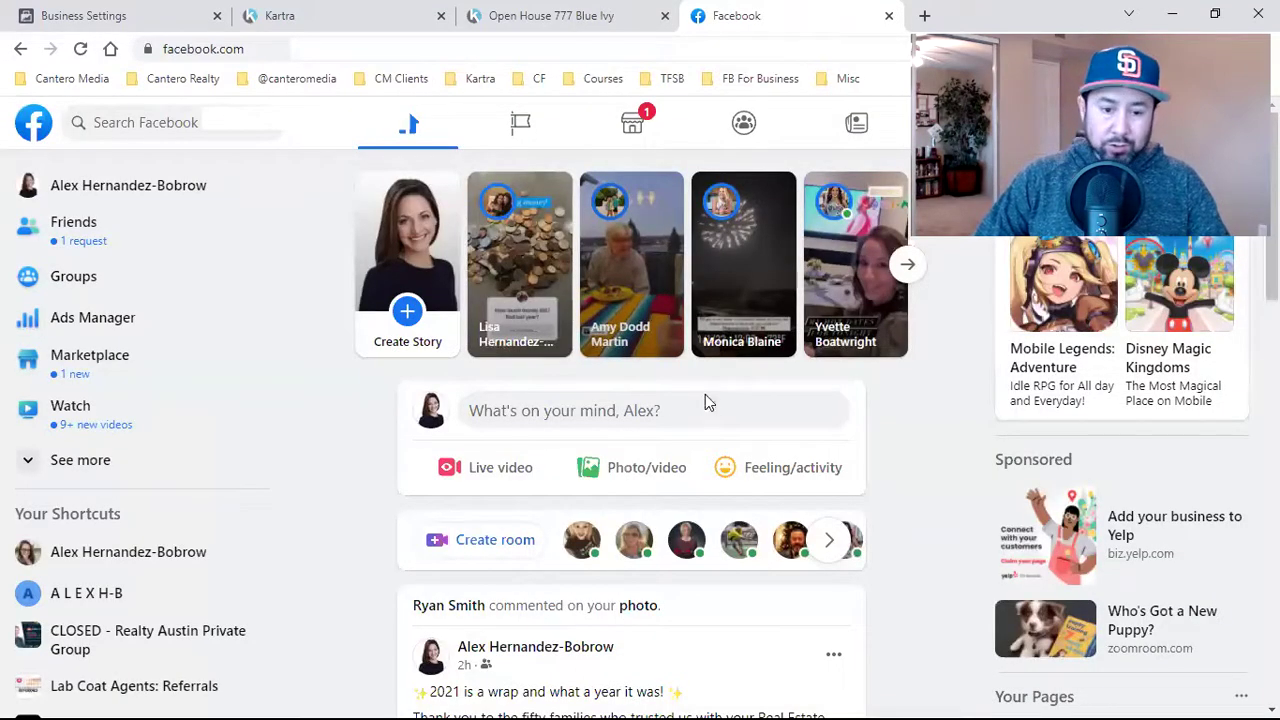
scroll(705, 394, down, 3)
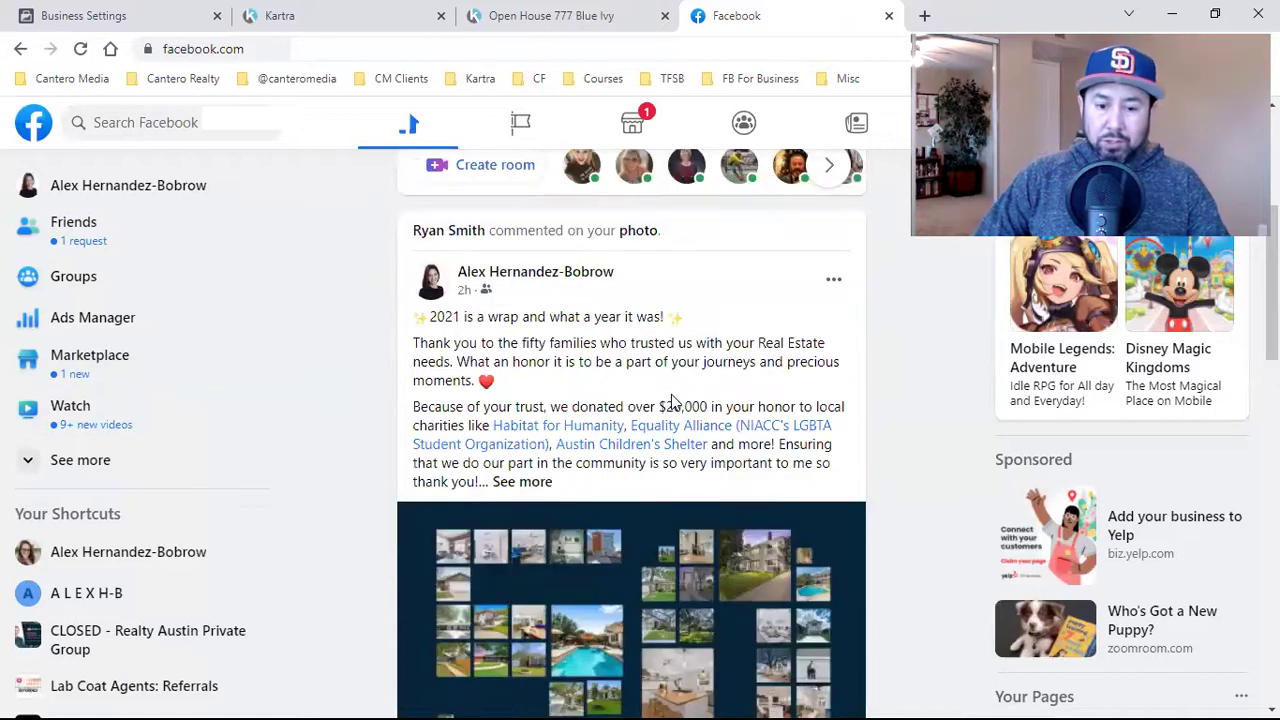
scroll(672, 400, down, 4)
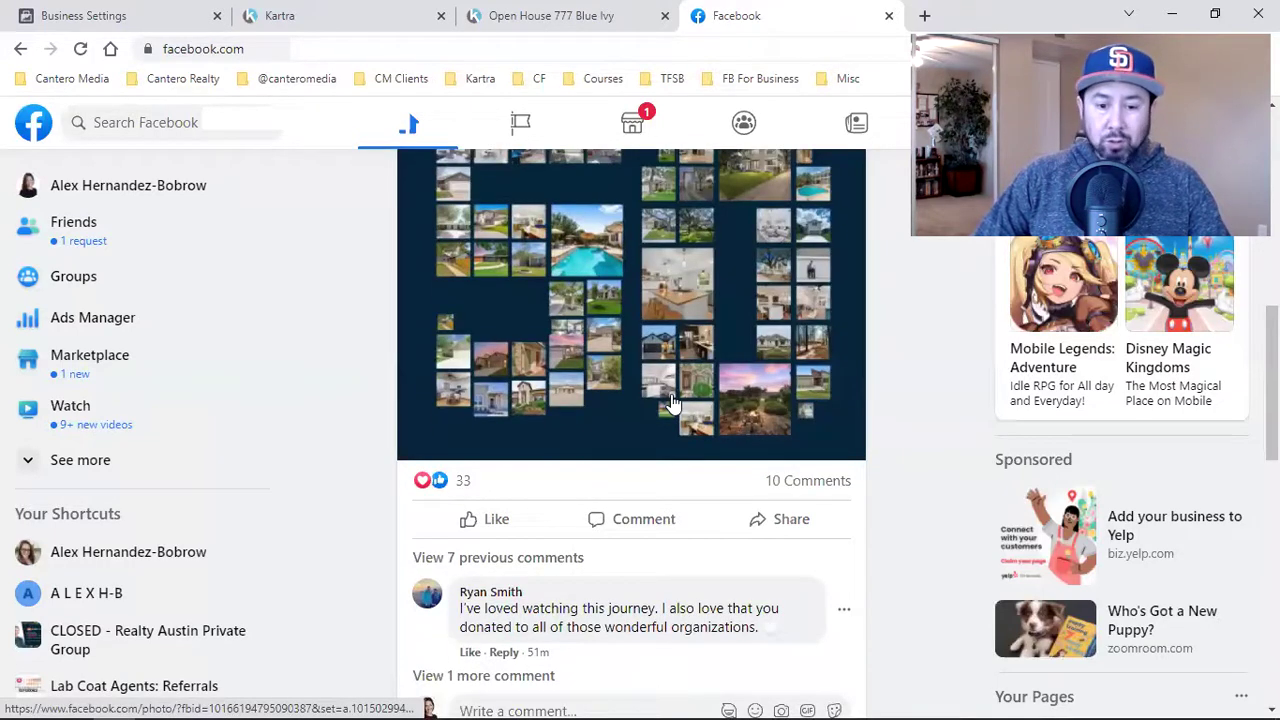
scroll(672, 402, down, 7)
scroll(672, 403, down, 5)
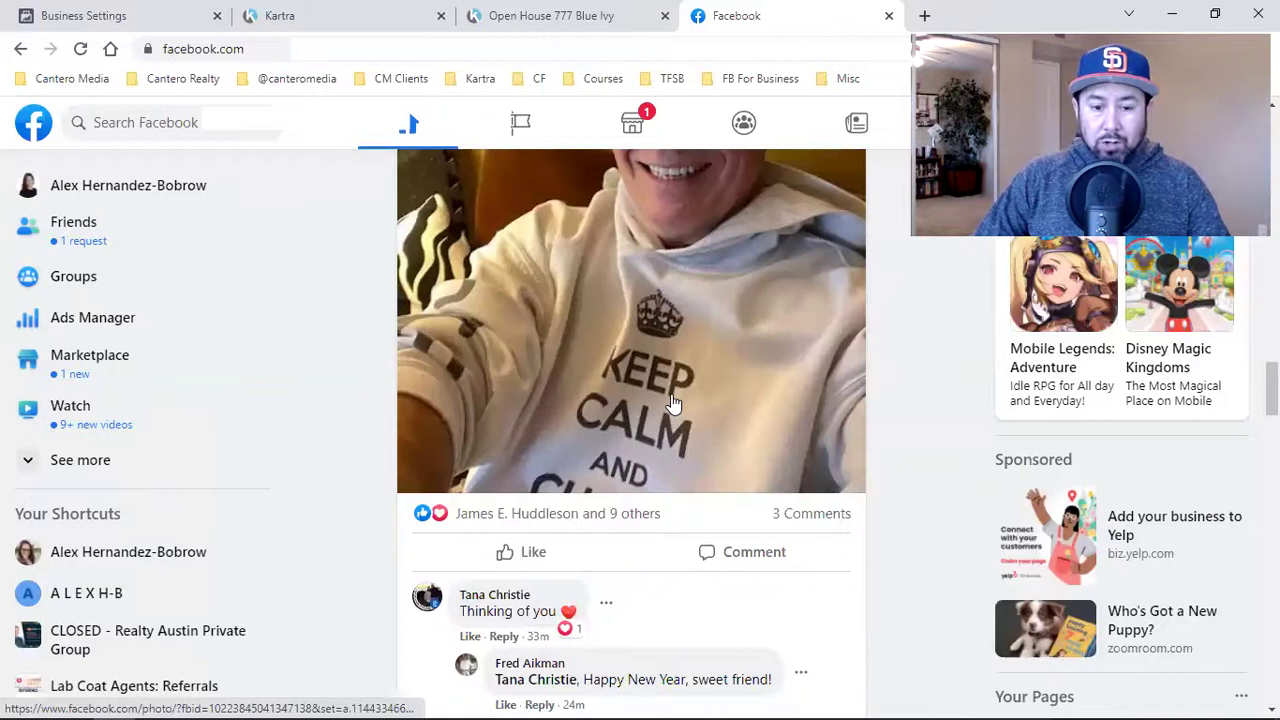
scroll(603, 377, down, 5)
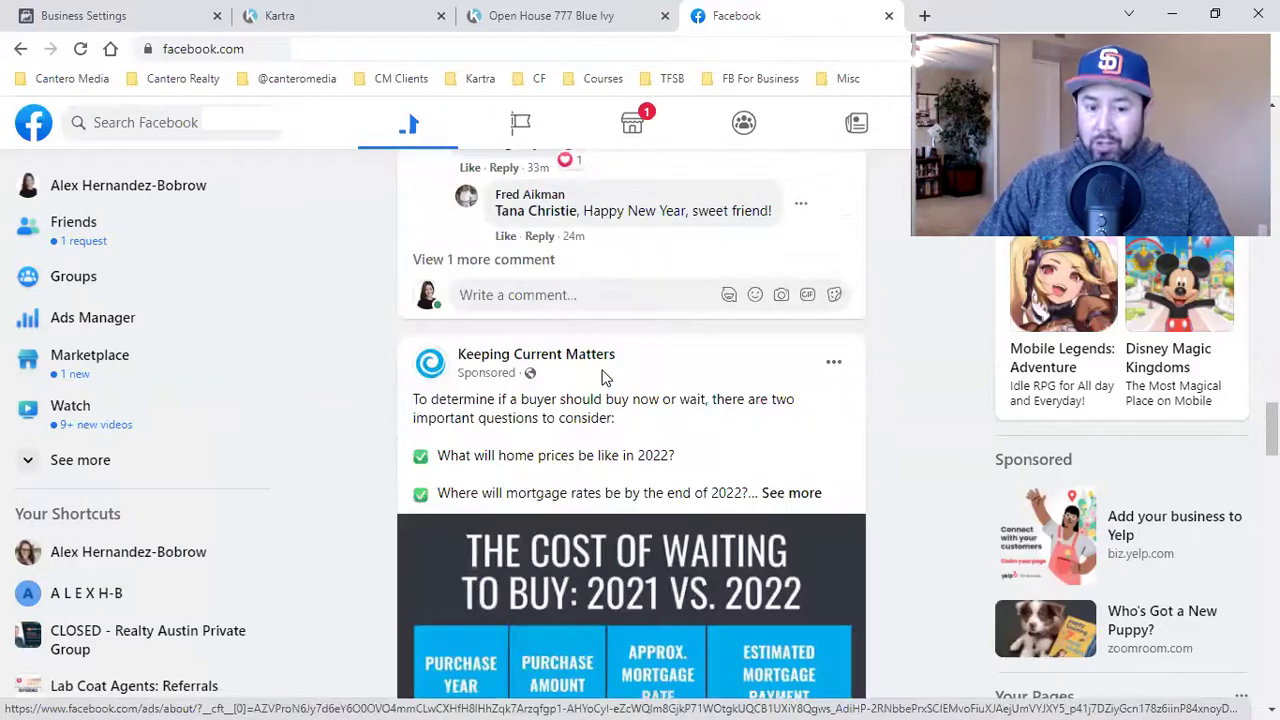
scroll(580, 330, down, 1)
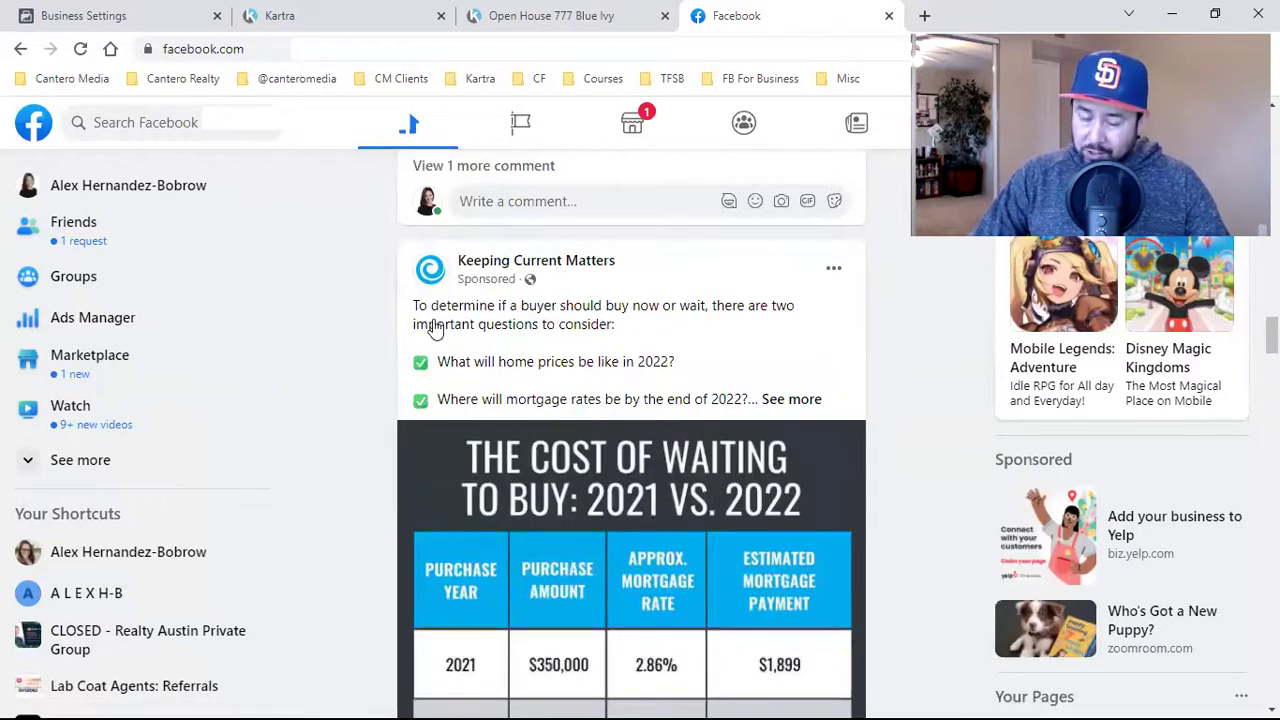
scroll(671, 401, down, 3)
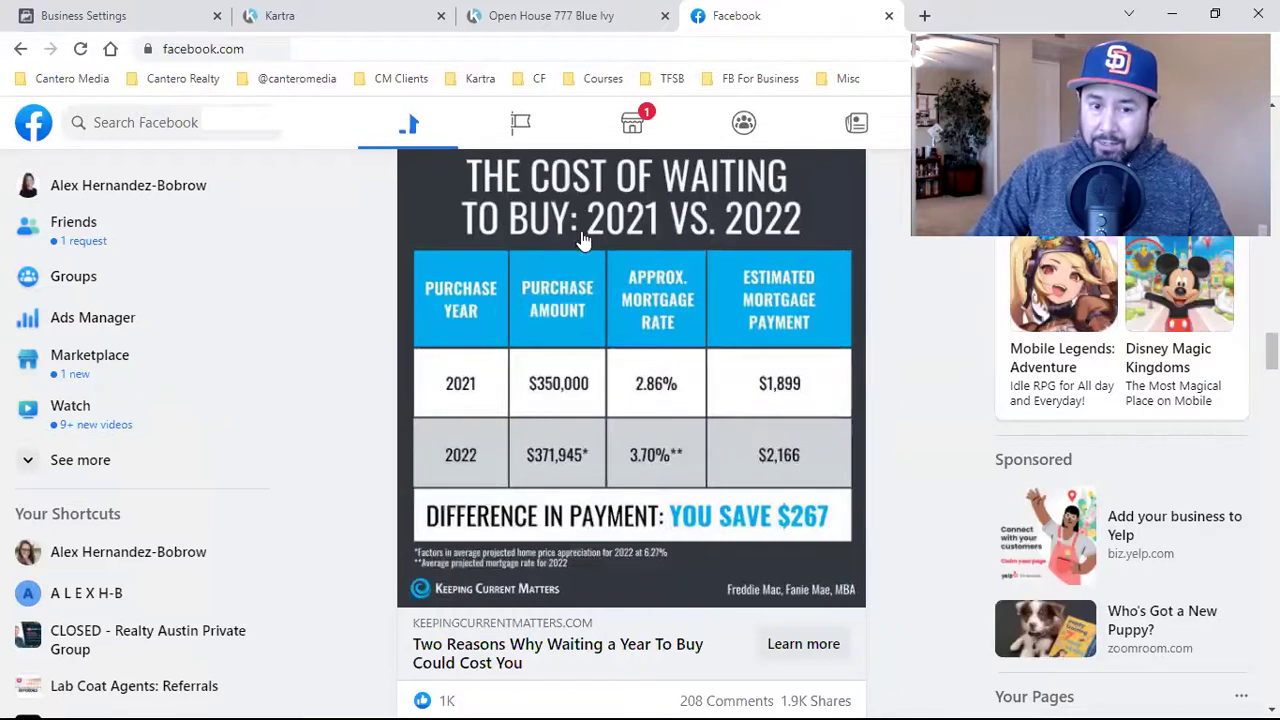
Review the Open House 777 Blue Ivy landing page down to its RSVP button.
click(562, 12)
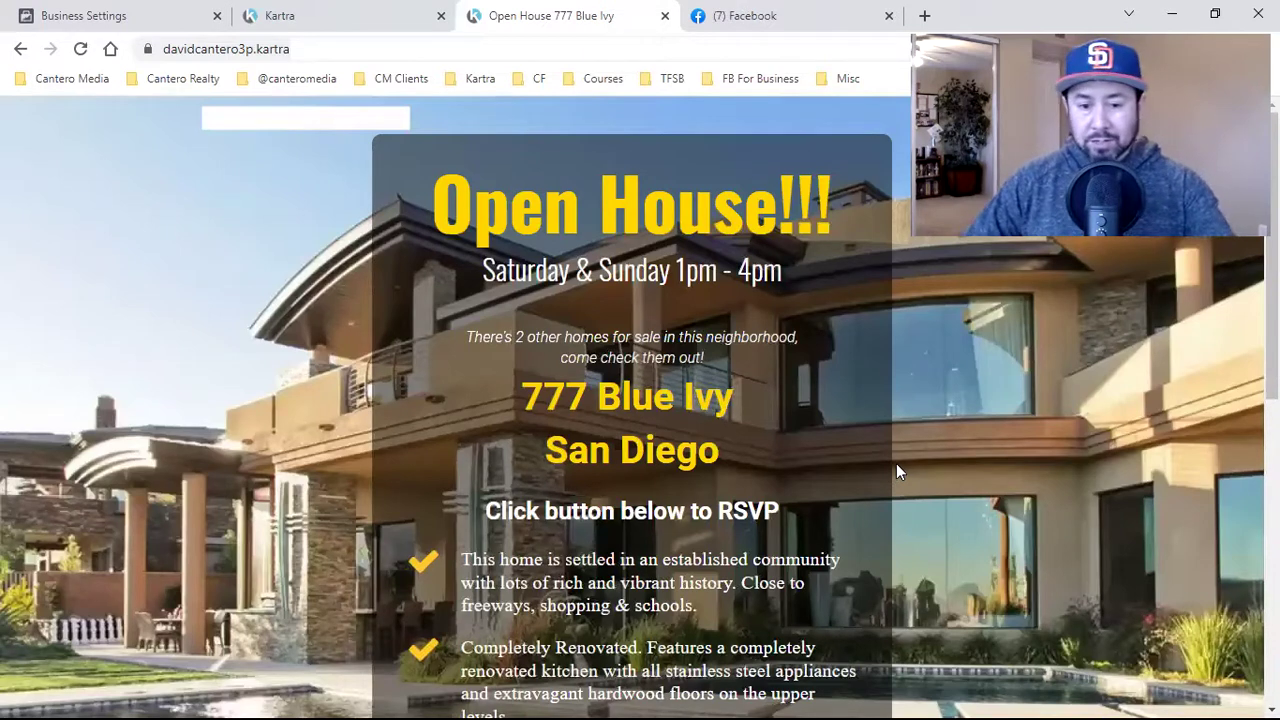
scroll(896, 470, down, 5)
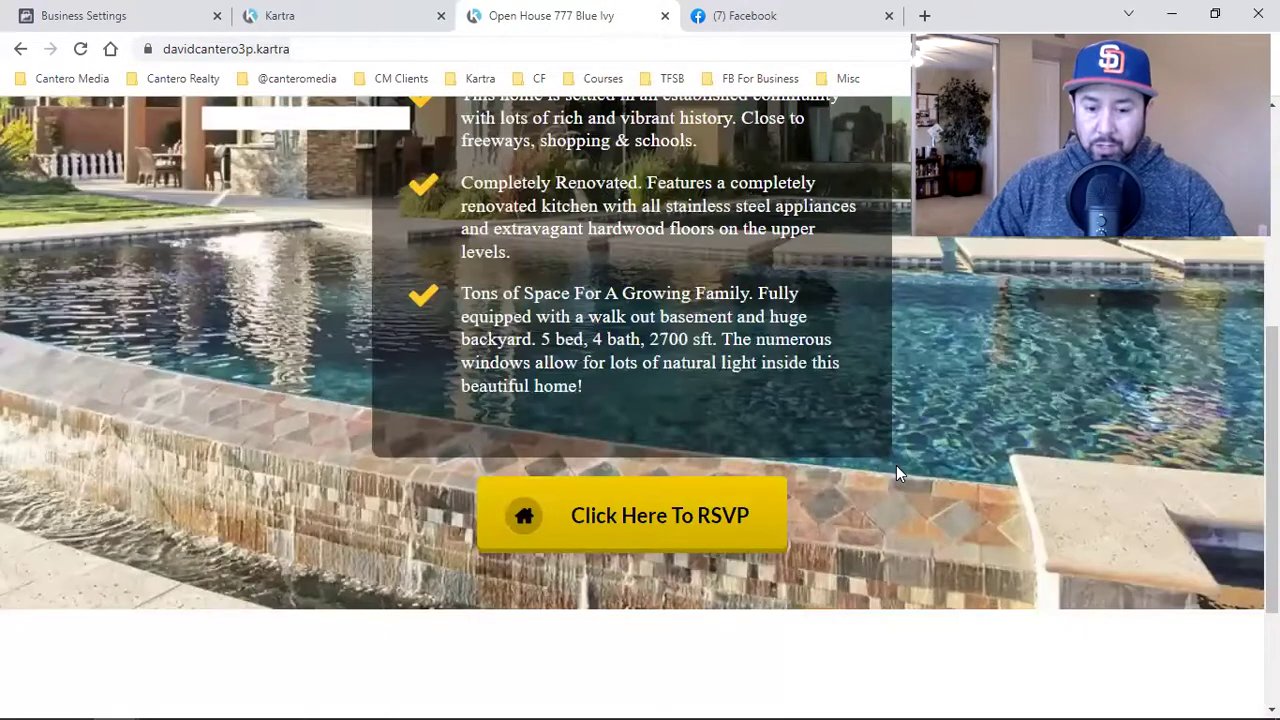
scroll(853, 516, up, 5)
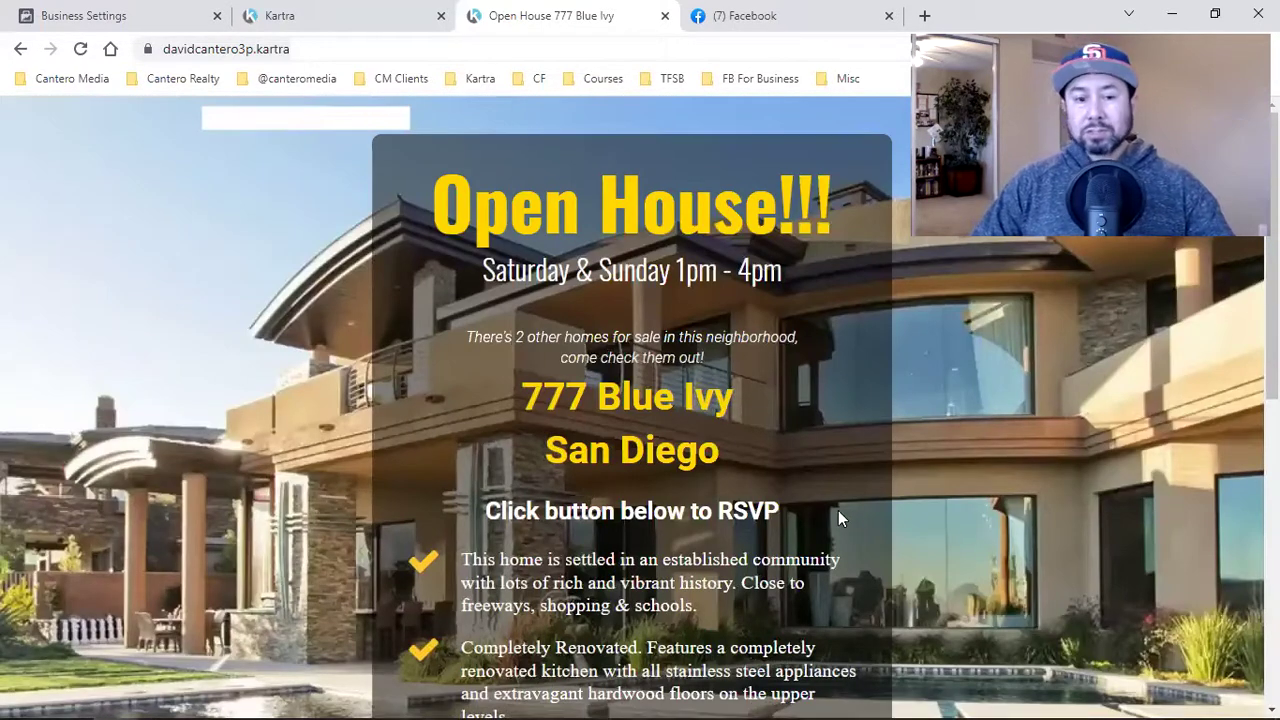
Load the bookmarked 777 Plaza Blvd landing page in place of the open house page and review its offer.
click(400, 78)
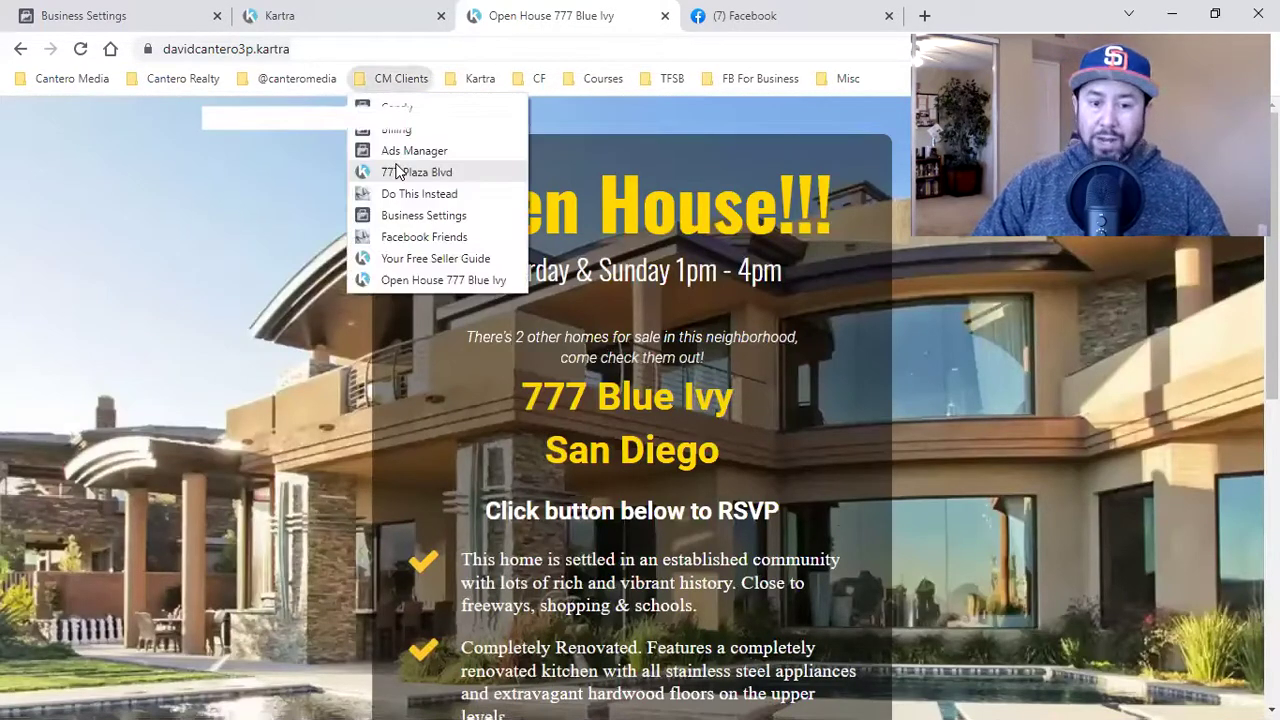
click(374, 284)
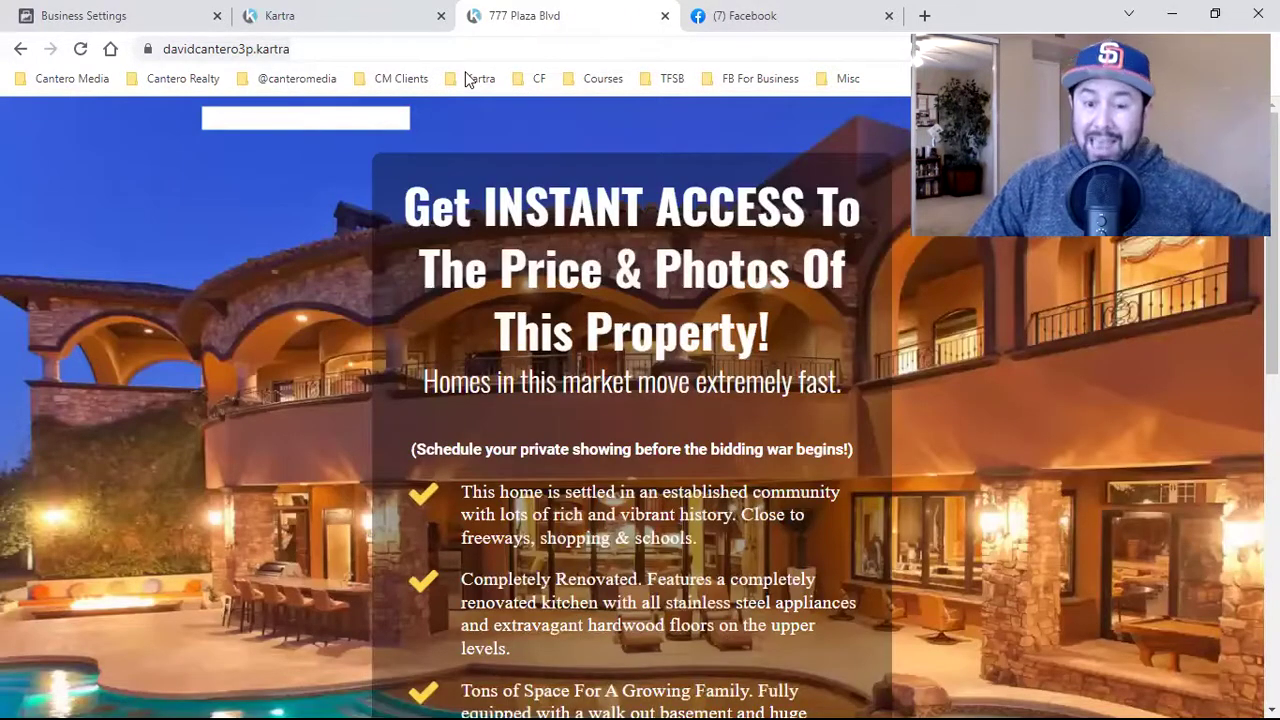
click(800, 16)
click(527, 12)
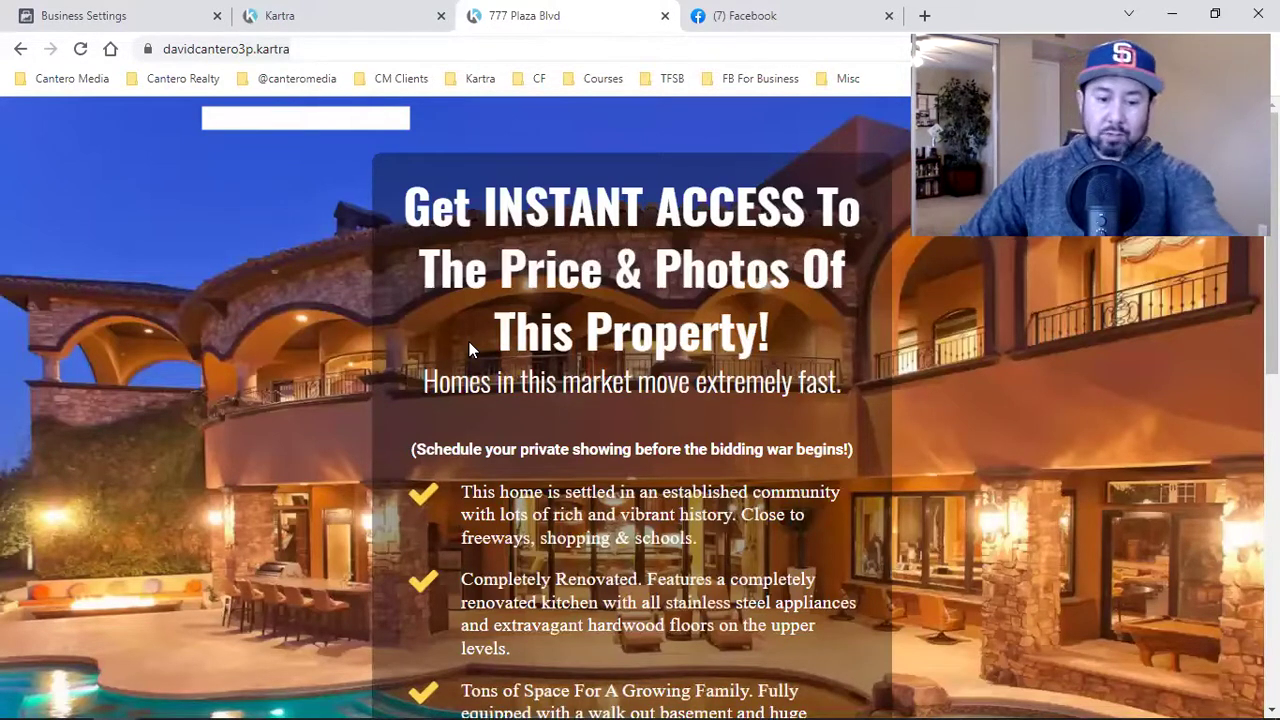
Load the bookmarked Your Free Seller Guide page in the same tab and bring up its 10 tips download form.
click(400, 79)
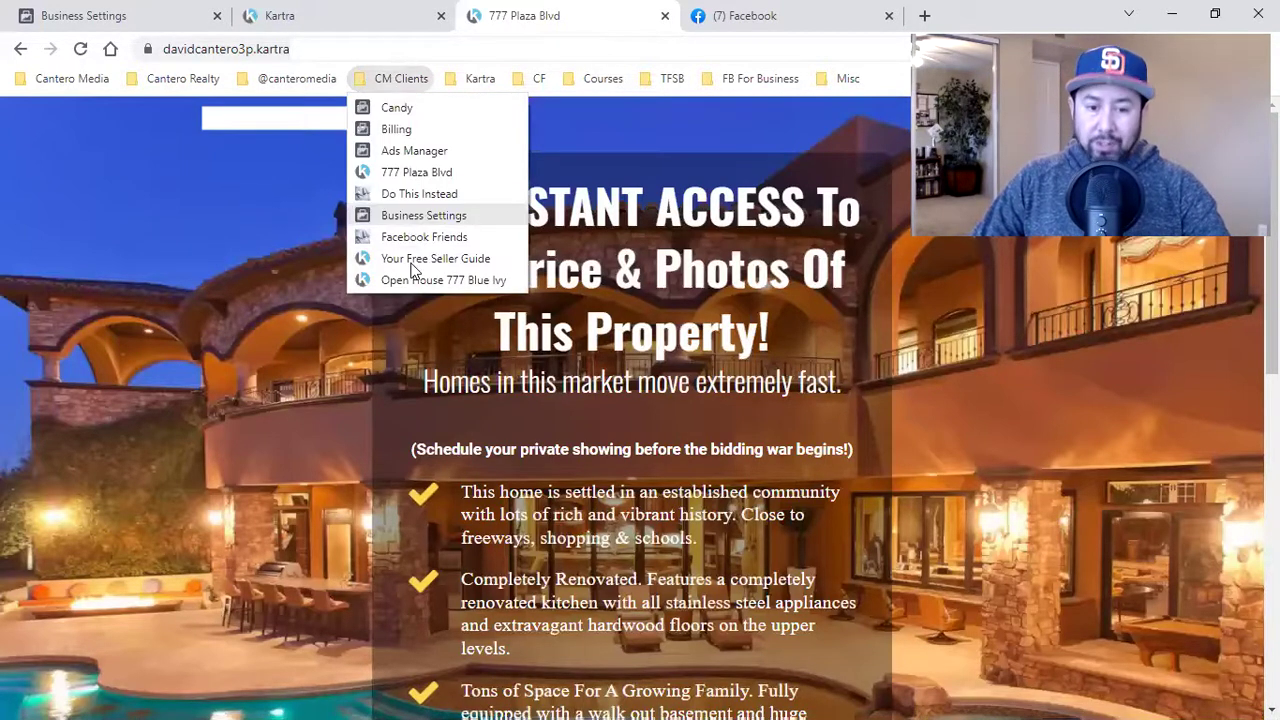
click(412, 259)
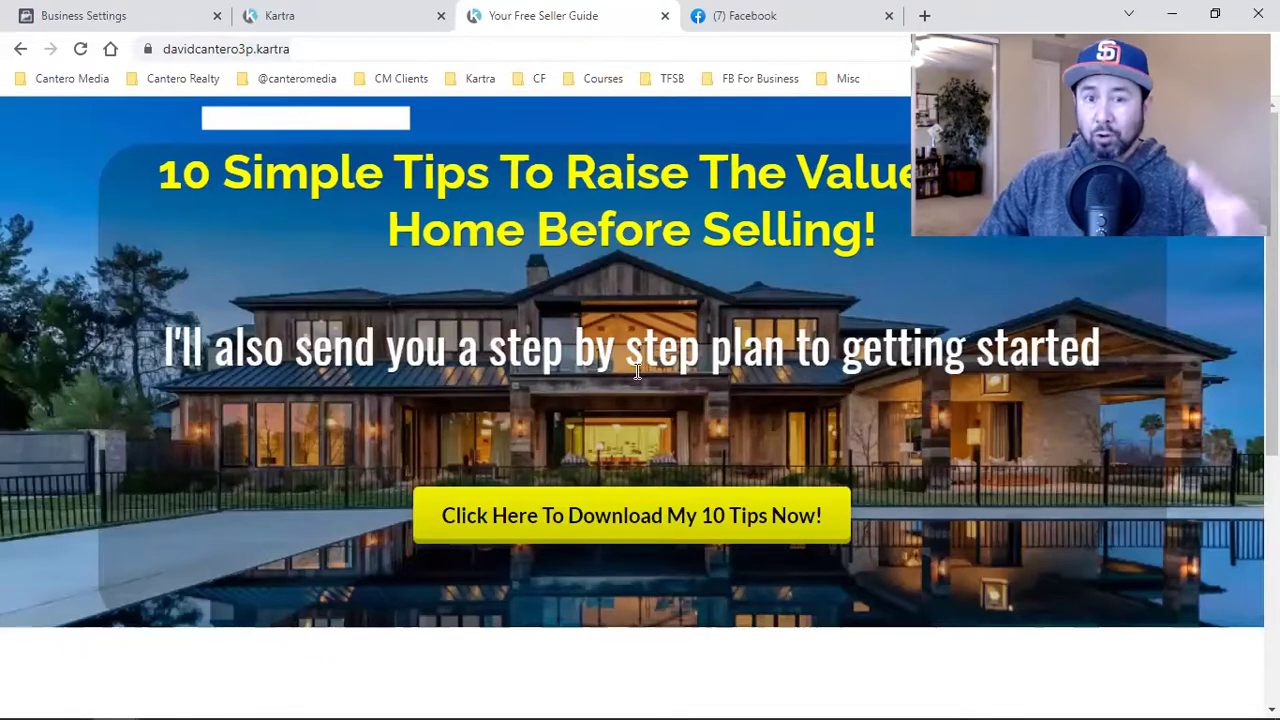
click(648, 505)
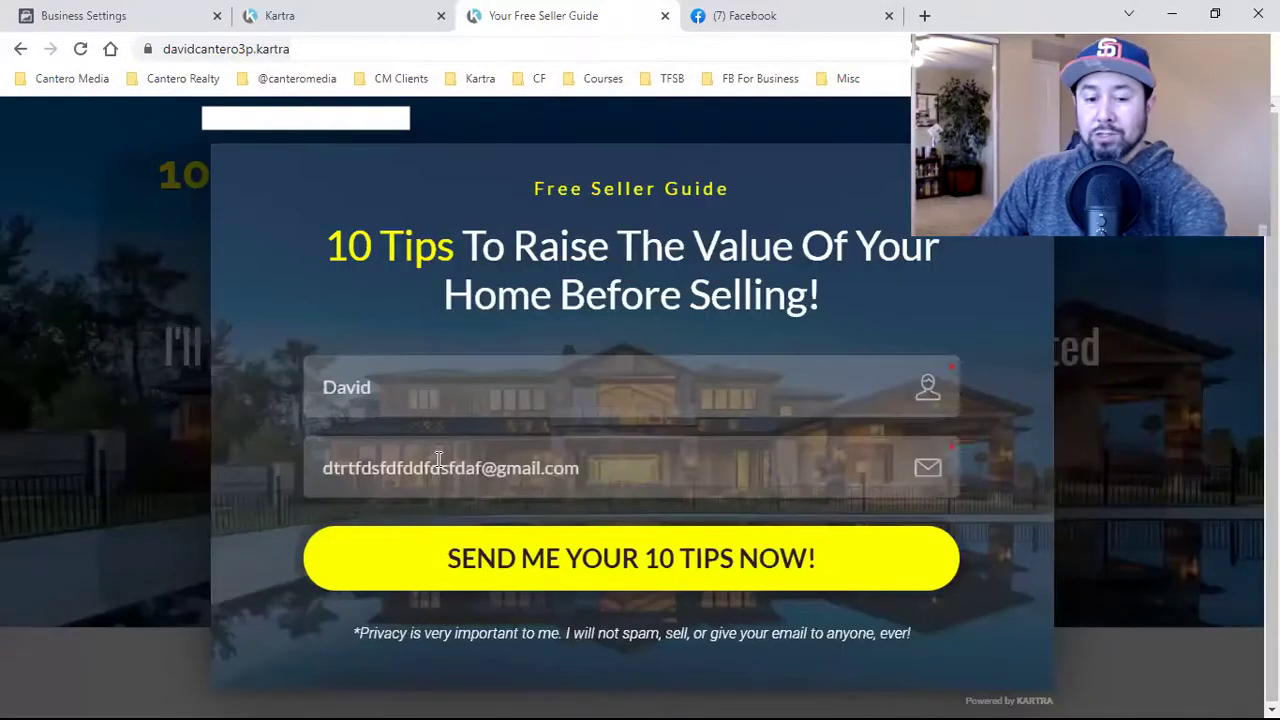
Clear the prefilled email address and first name from the Free Seller Guide form.
key(ctrl+a)
key(BackSpace)
click(472, 383)
key(ctrl+a)
key(BackSpace)
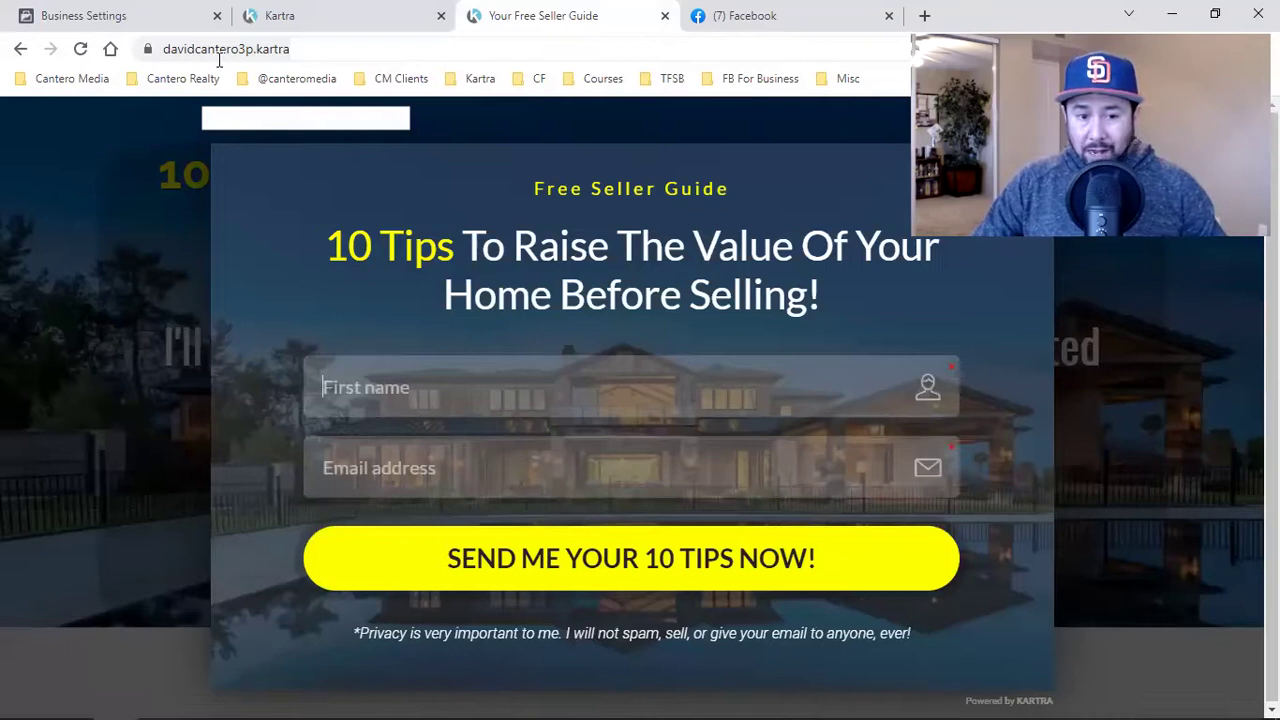
Highlight the seller guide page's domain in its address, and show the Domains section under Brand Safety in Business settings.
click(262, 50)
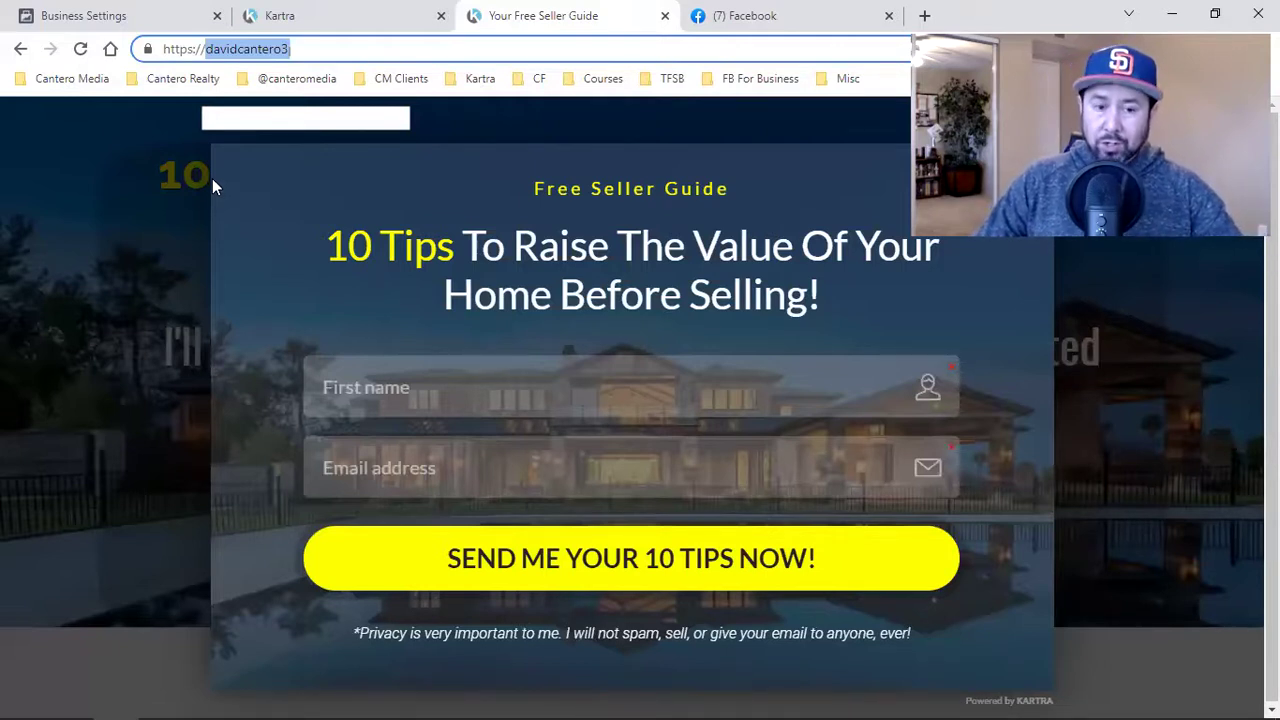
click(183, 8)
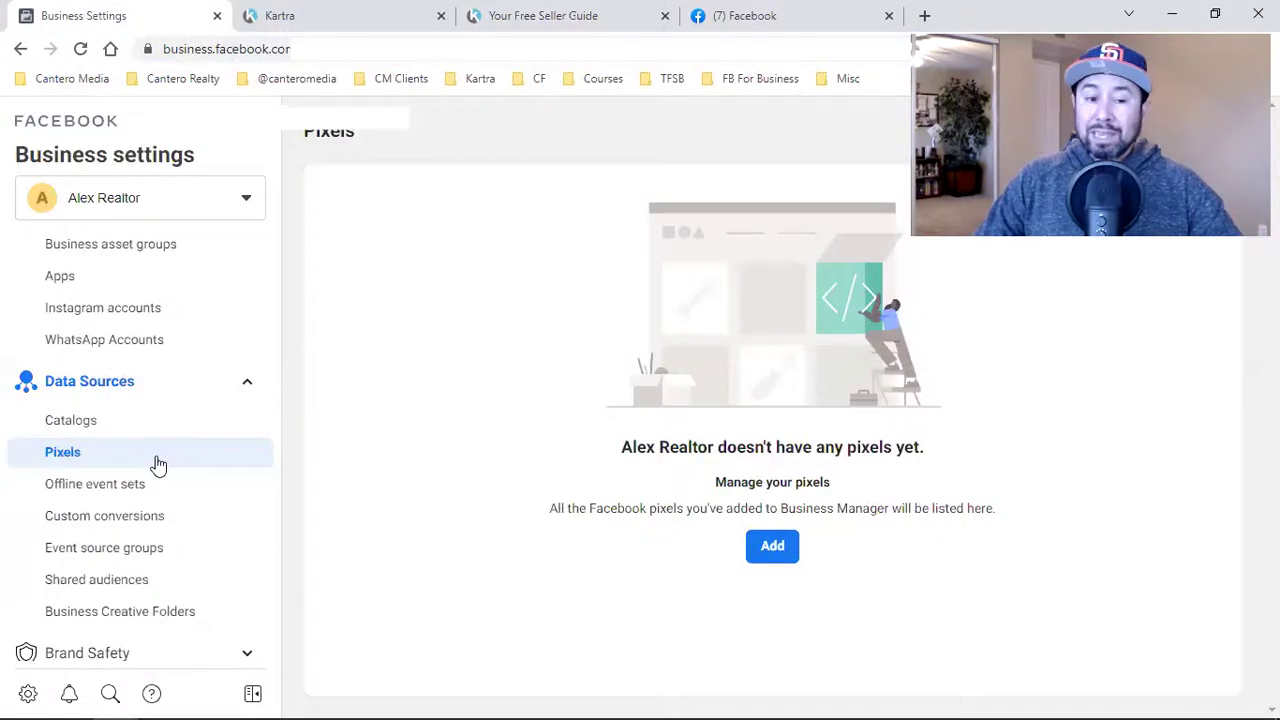
scroll(100, 597, down, 1)
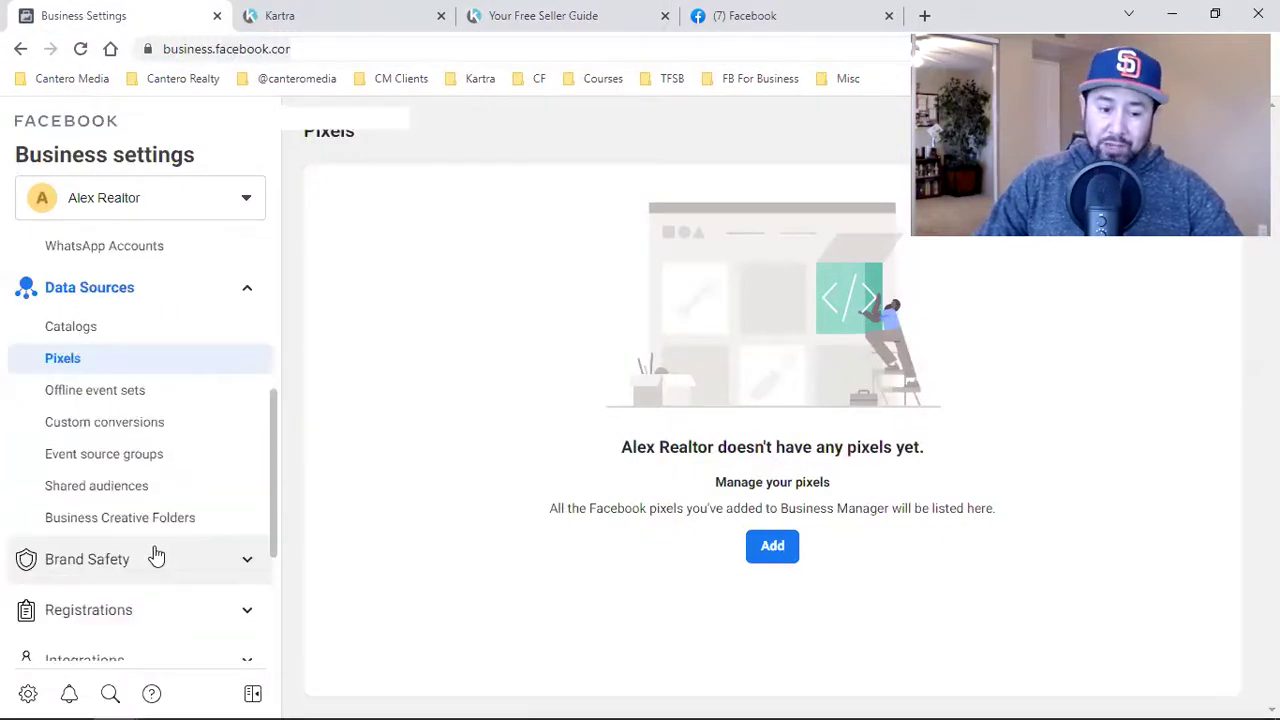
click(125, 561)
scroll(130, 555, down, 1)
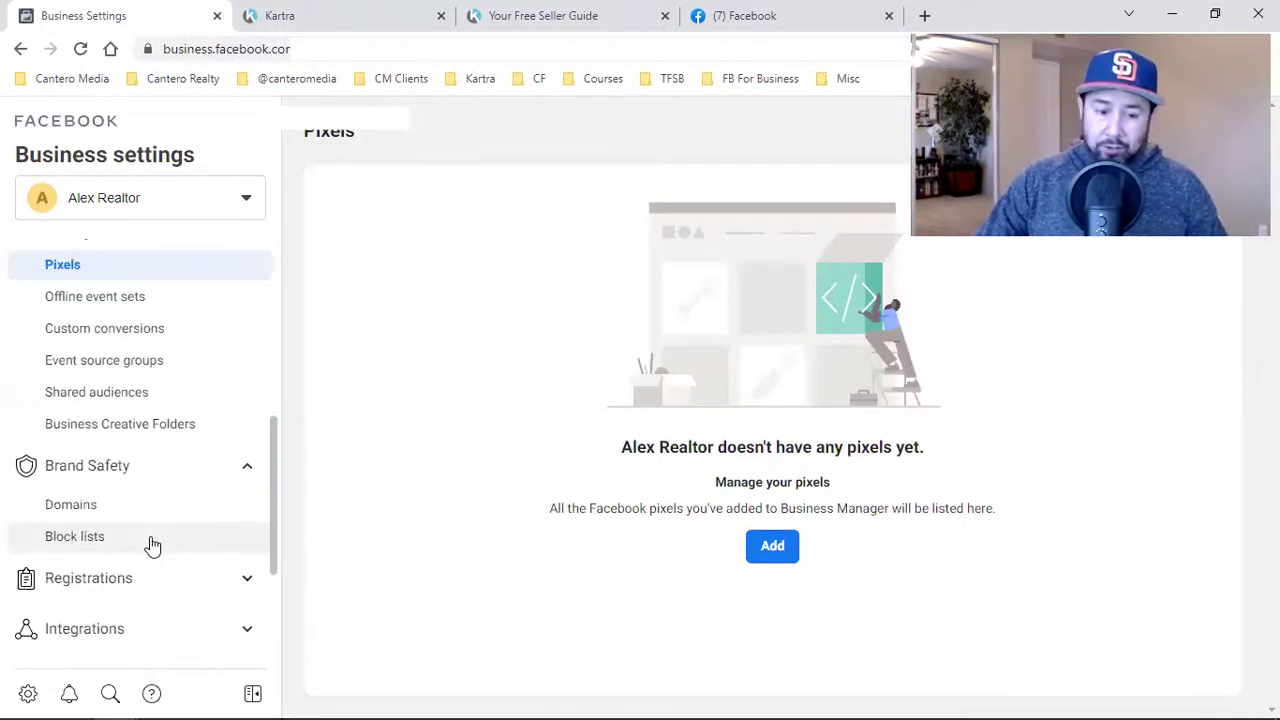
click(111, 519)
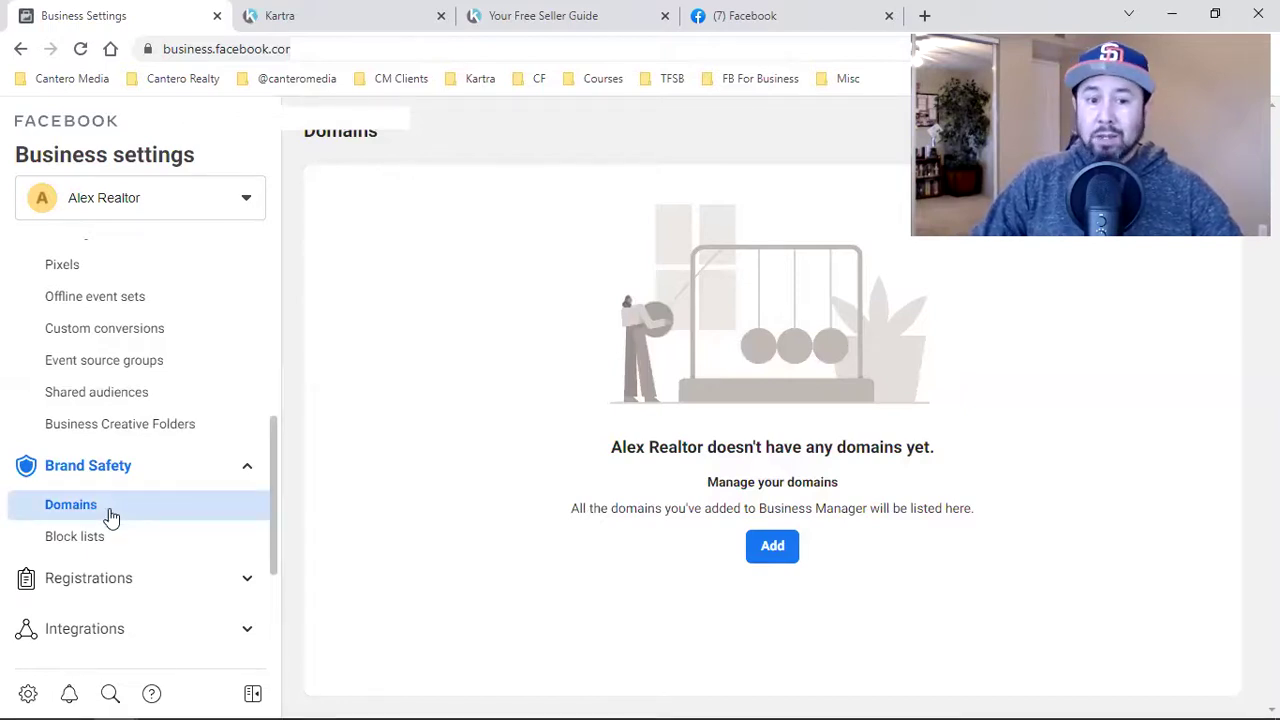
Check the seller guide page's address and the Kartra login page, and return to the Domains section in Business settings.
click(327, 12)
click(510, 12)
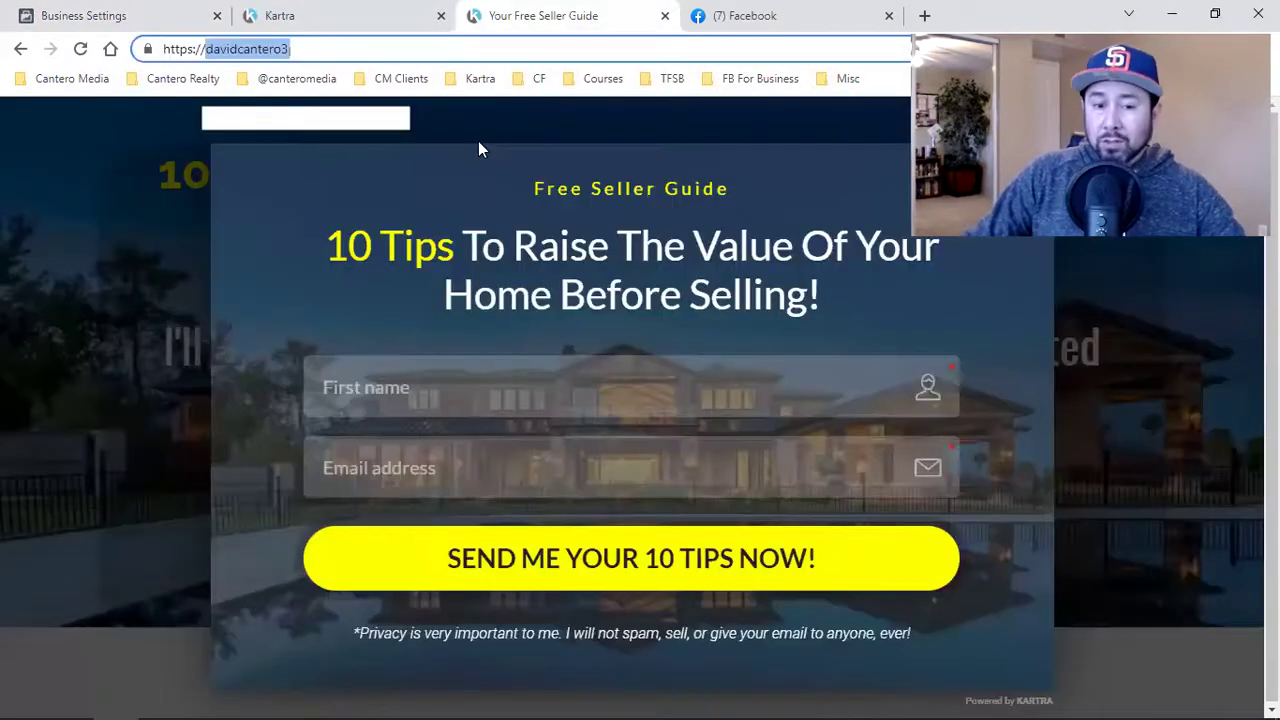
click(290, 12)
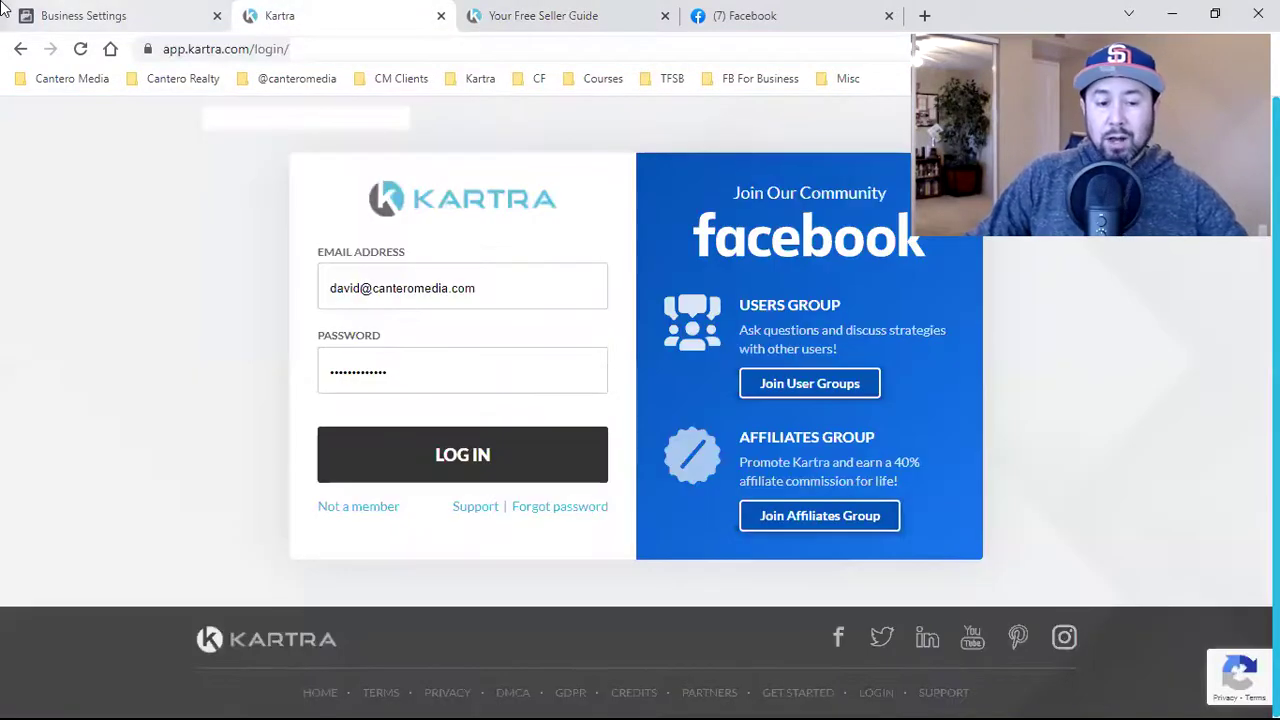
click(3, 8)
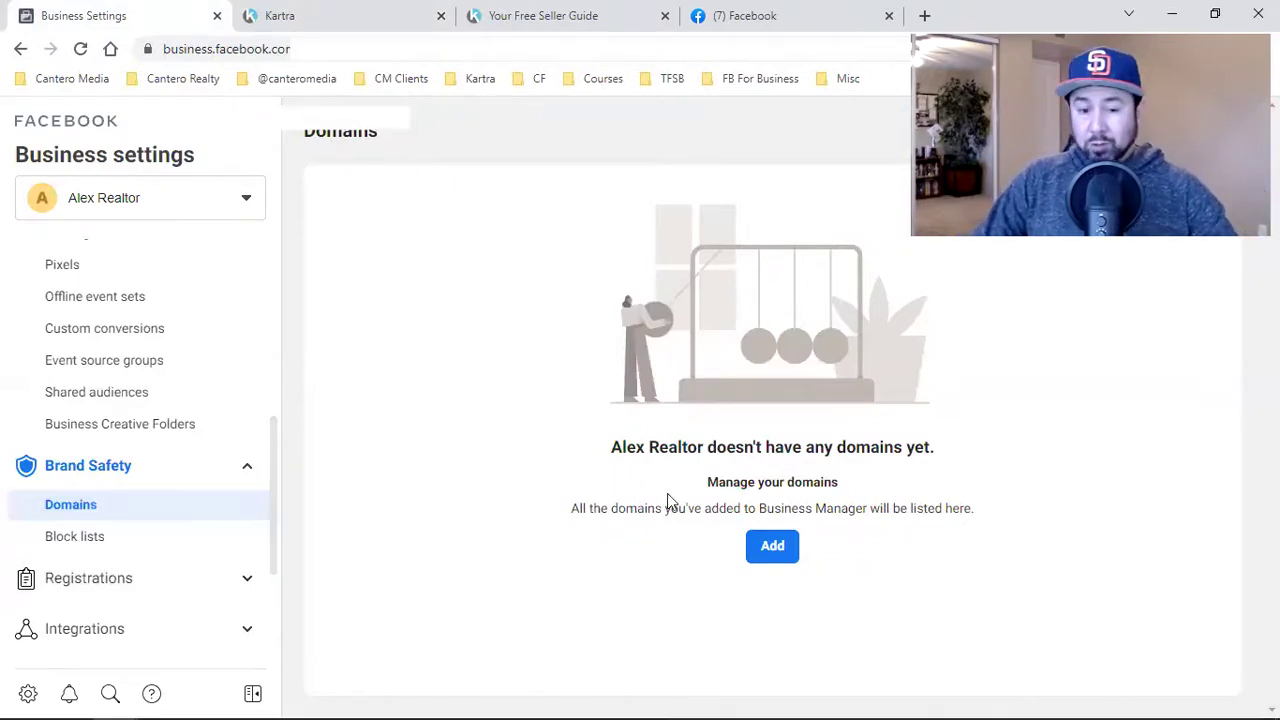
Show the Business info of Alex Realtor and open its business name and primary page for editing.
scroll(168, 510, down, 2)
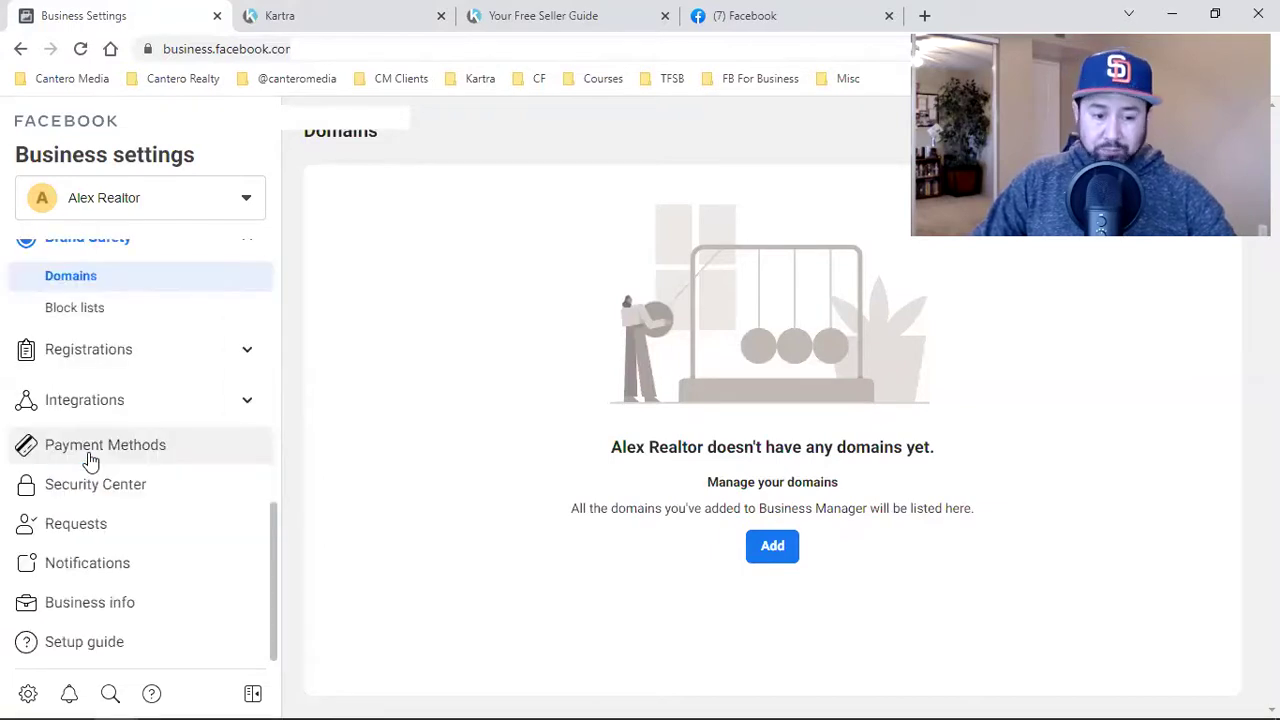
click(135, 603)
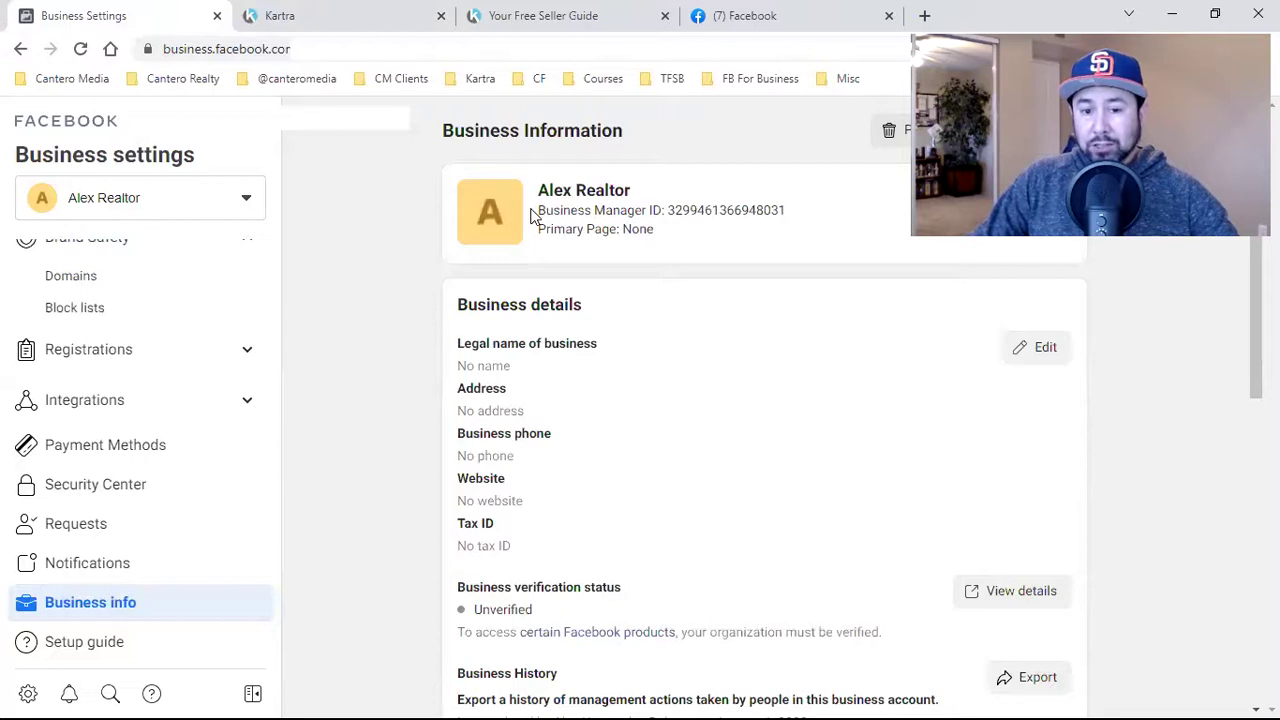
drag(537, 190, 731, 192)
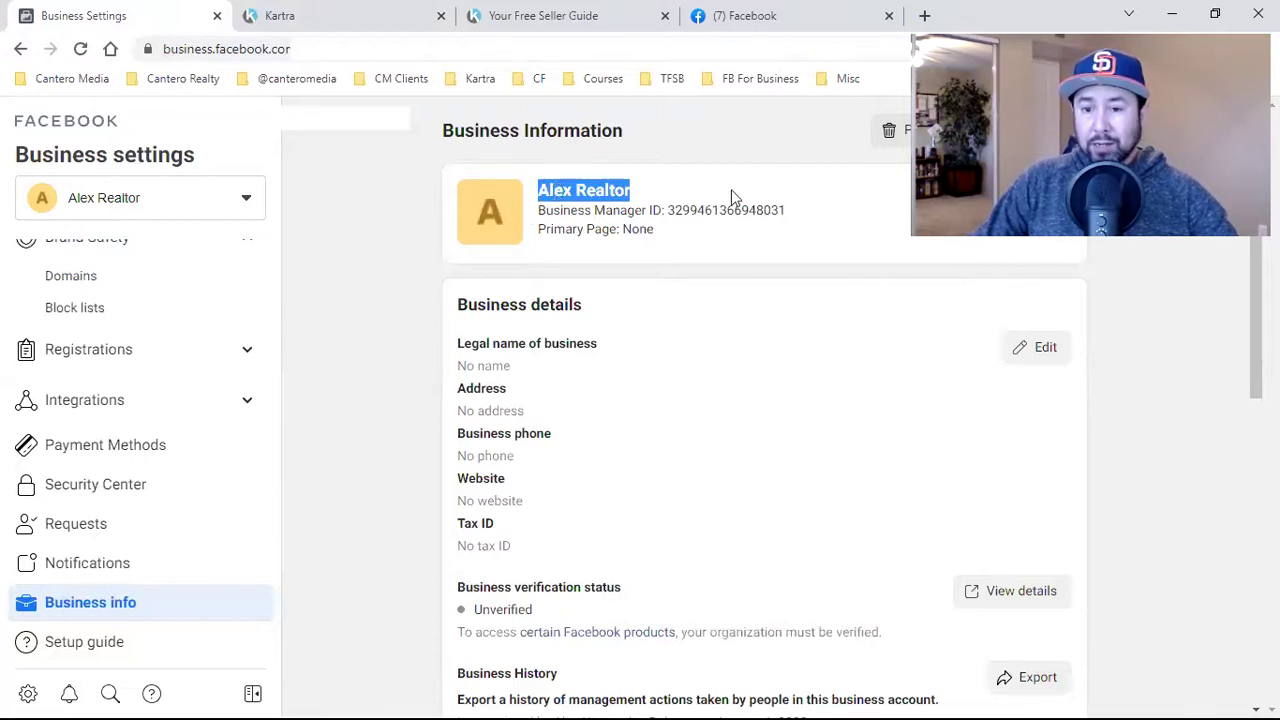
click(1045, 208)
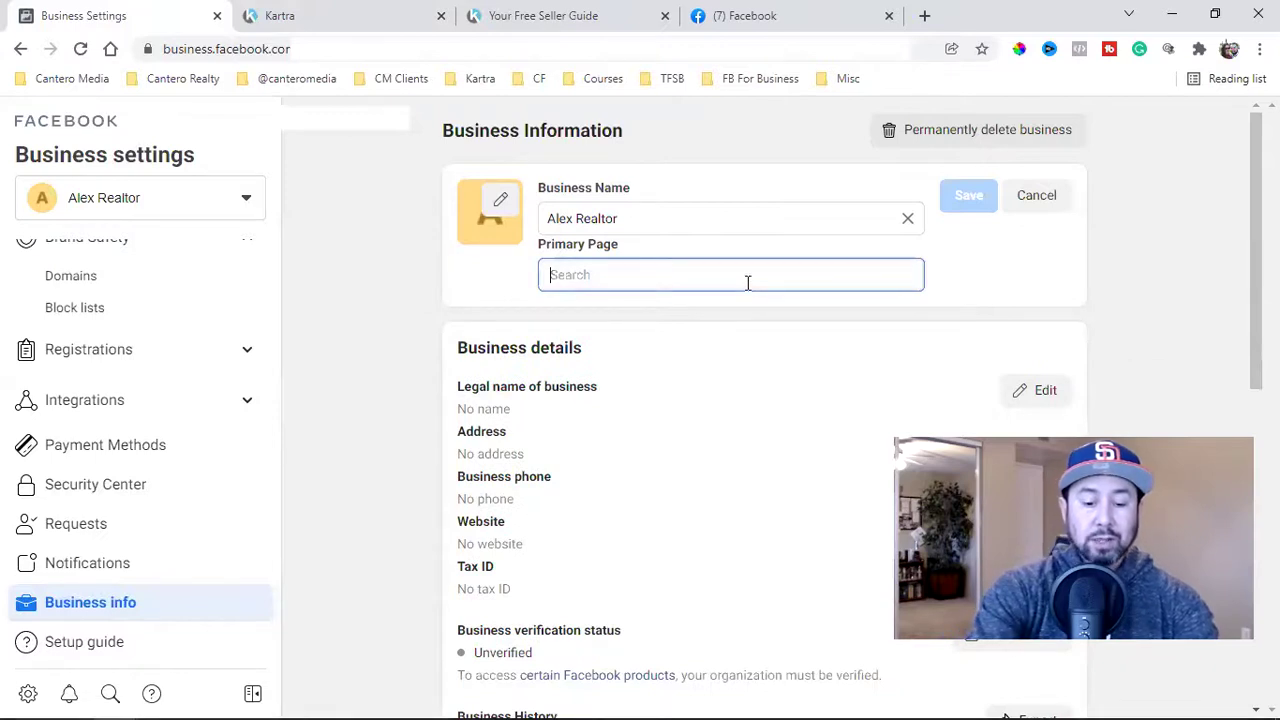
Try to find the primary page by the owner's first name, and clear the search text.
text(alex)
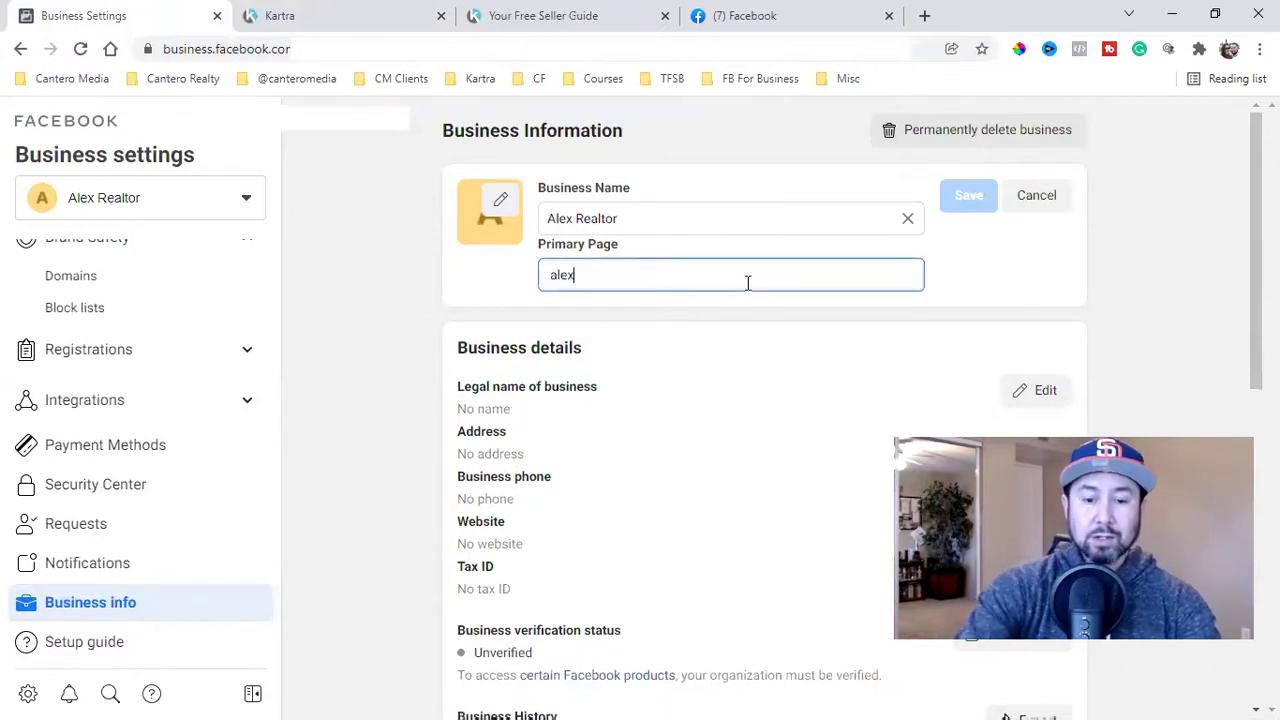
key(BackSpace)
key(BackSpace)
key(BackSpace)
key(BackSpace)
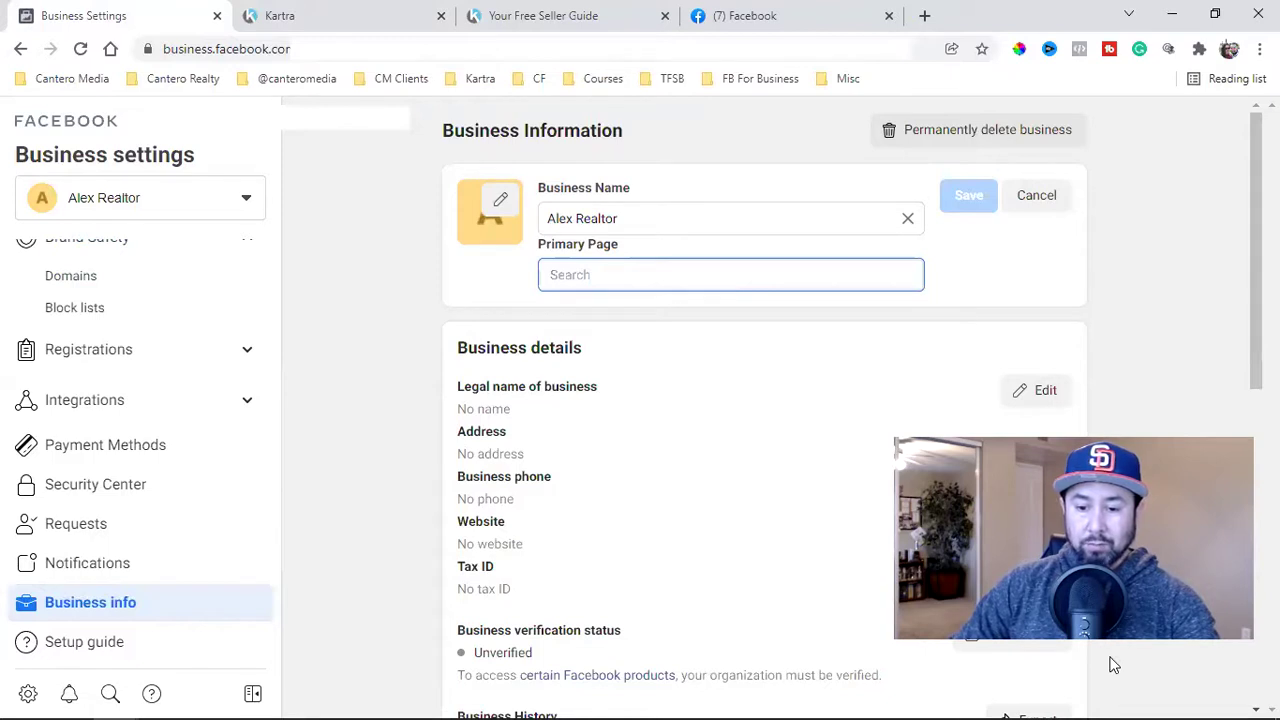
click(870, 369)
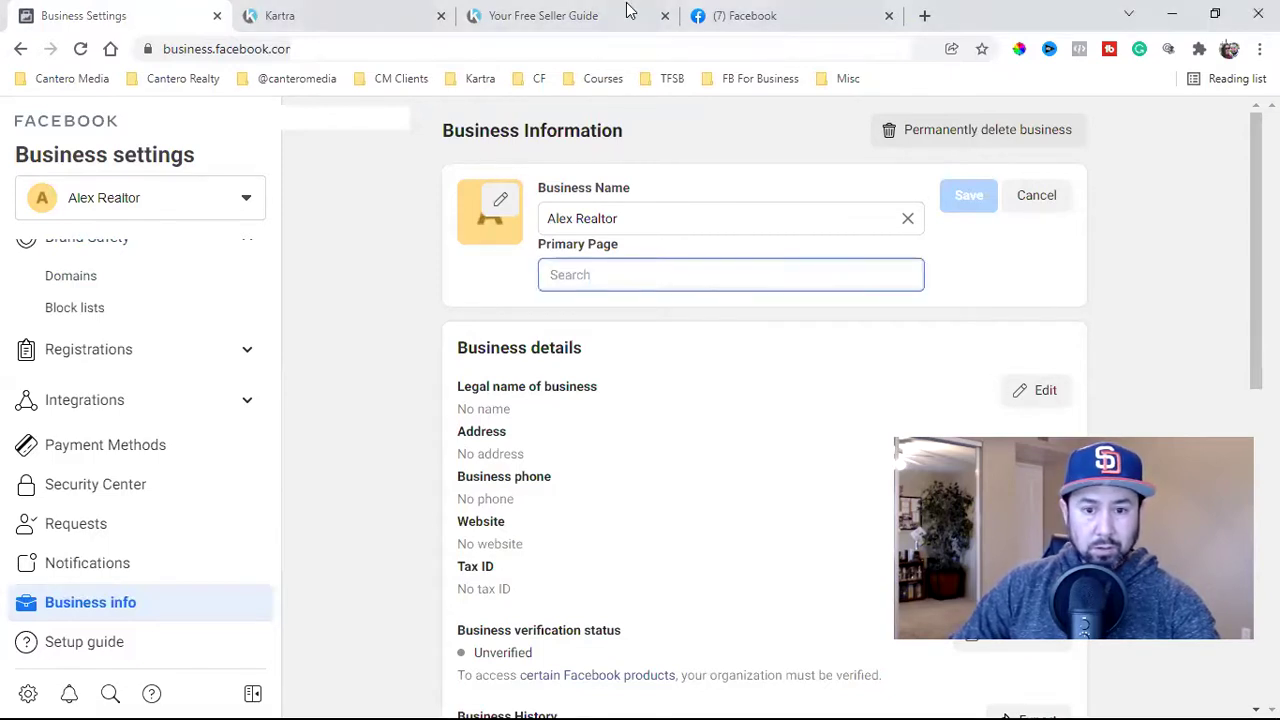
Check the owner's page name on Facebook and try to find the primary page by the owner's full name.
click(728, 8)
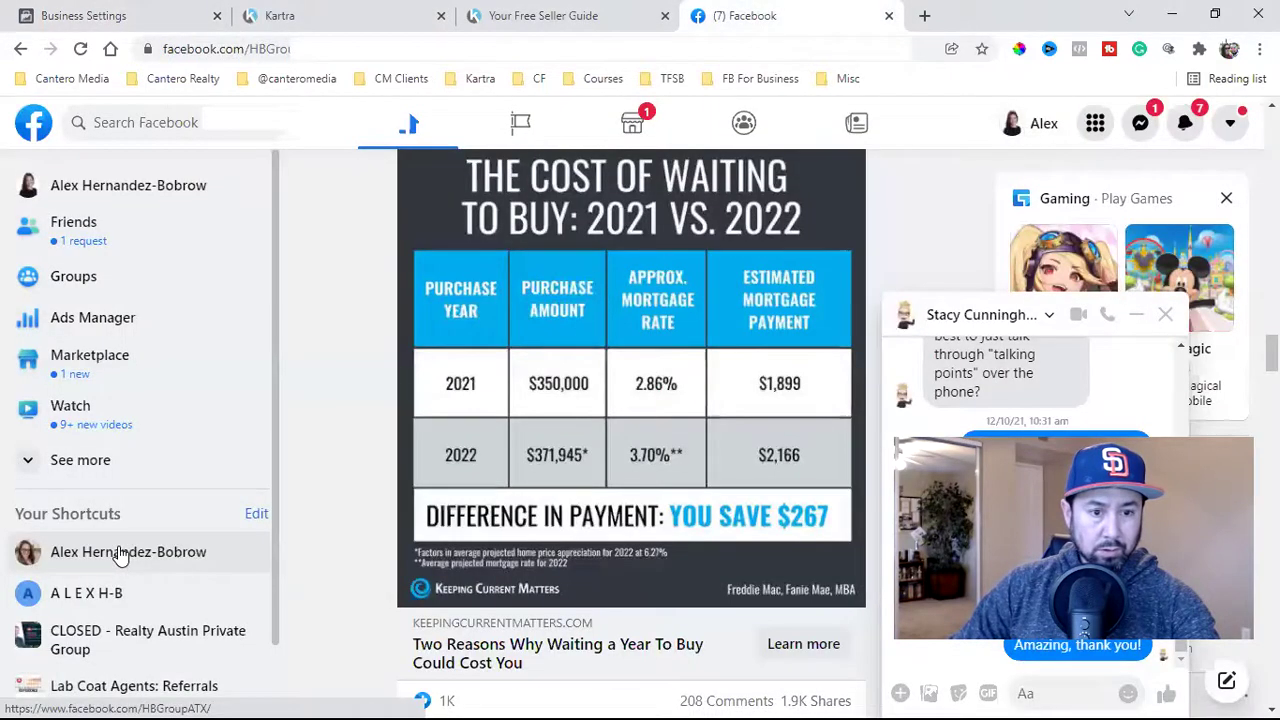
click(166, 12)
click(609, 277)
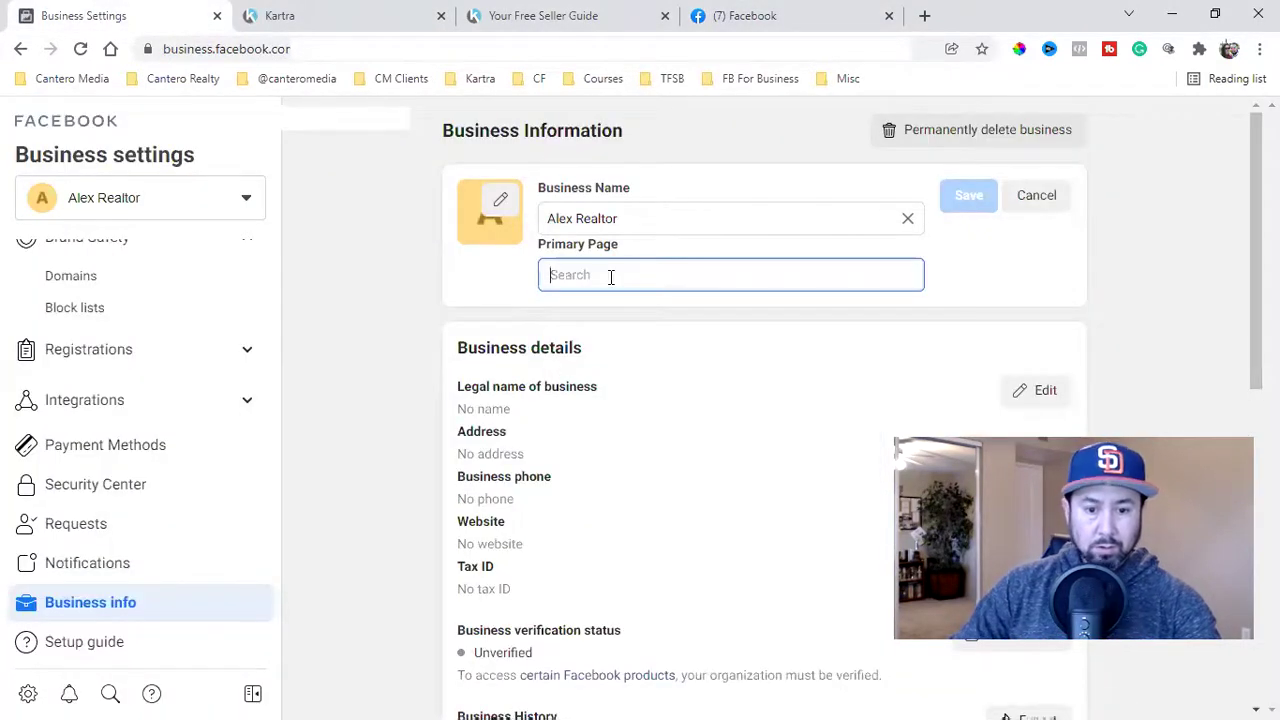
text(alex herna)
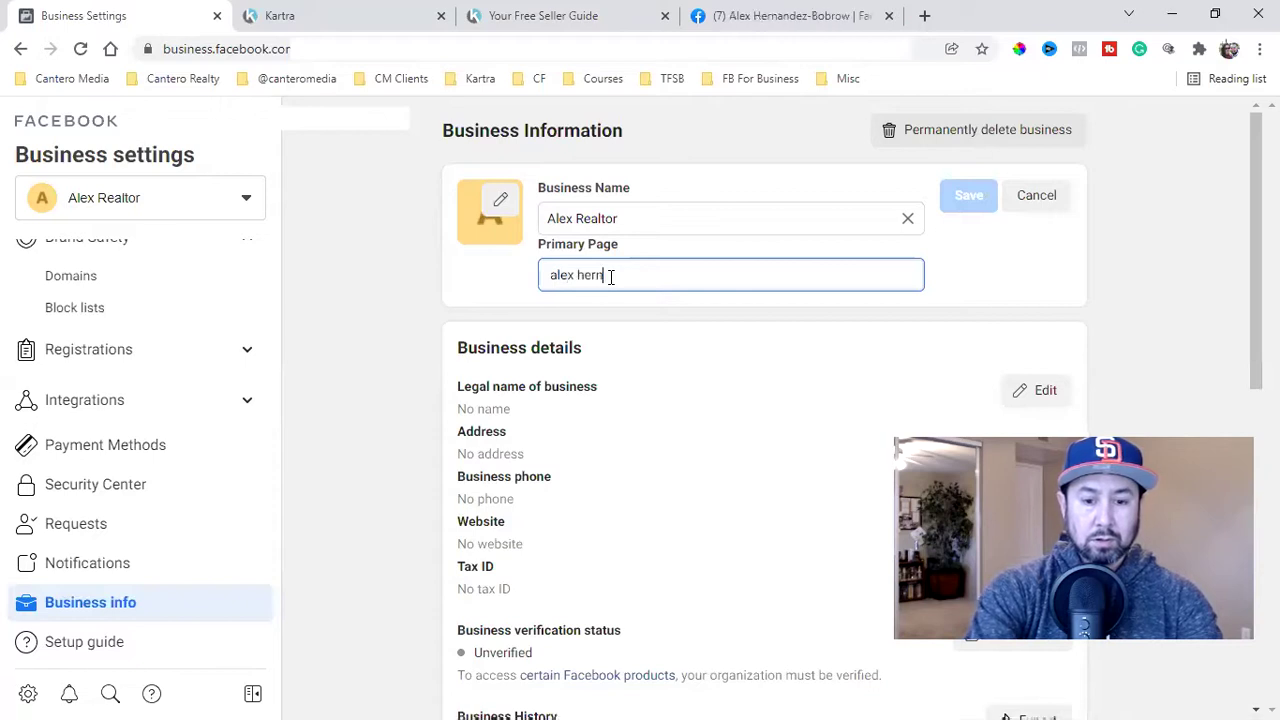
key(BackSpace)
key(BackSpace)
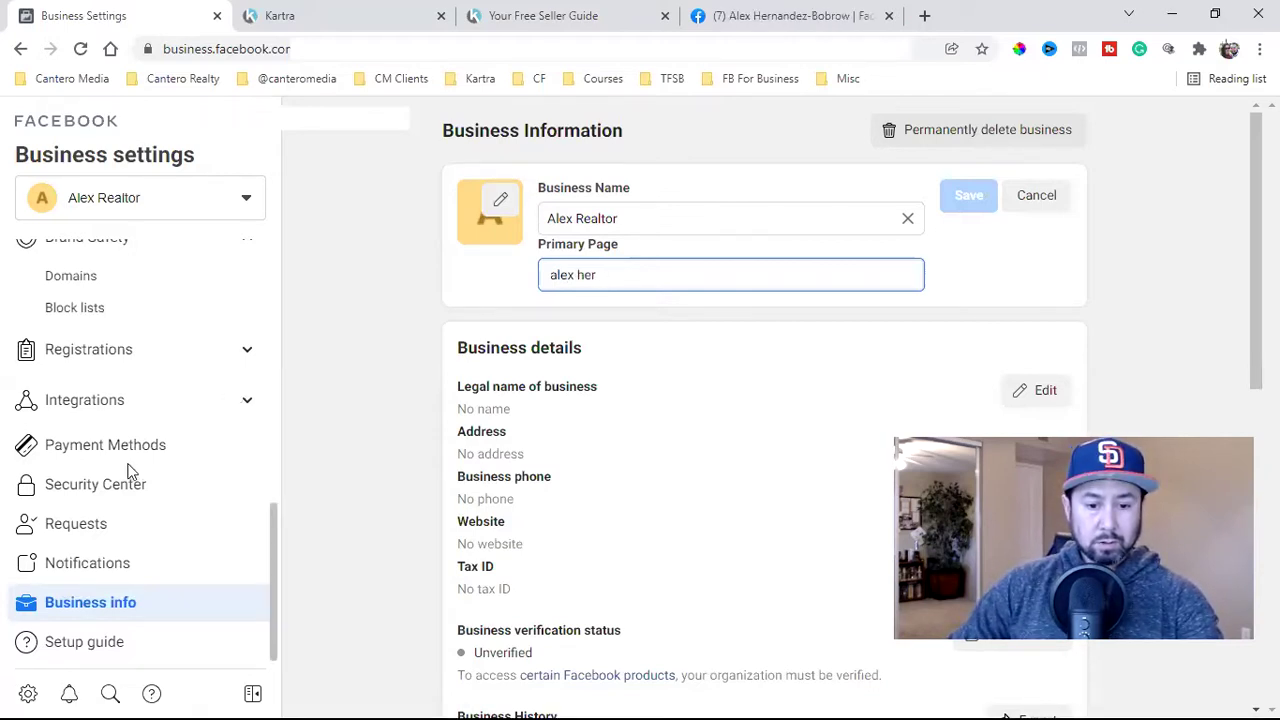
Look through the People and Pages sections in Business settings, ending on People.
scroll(128, 471, up, 6)
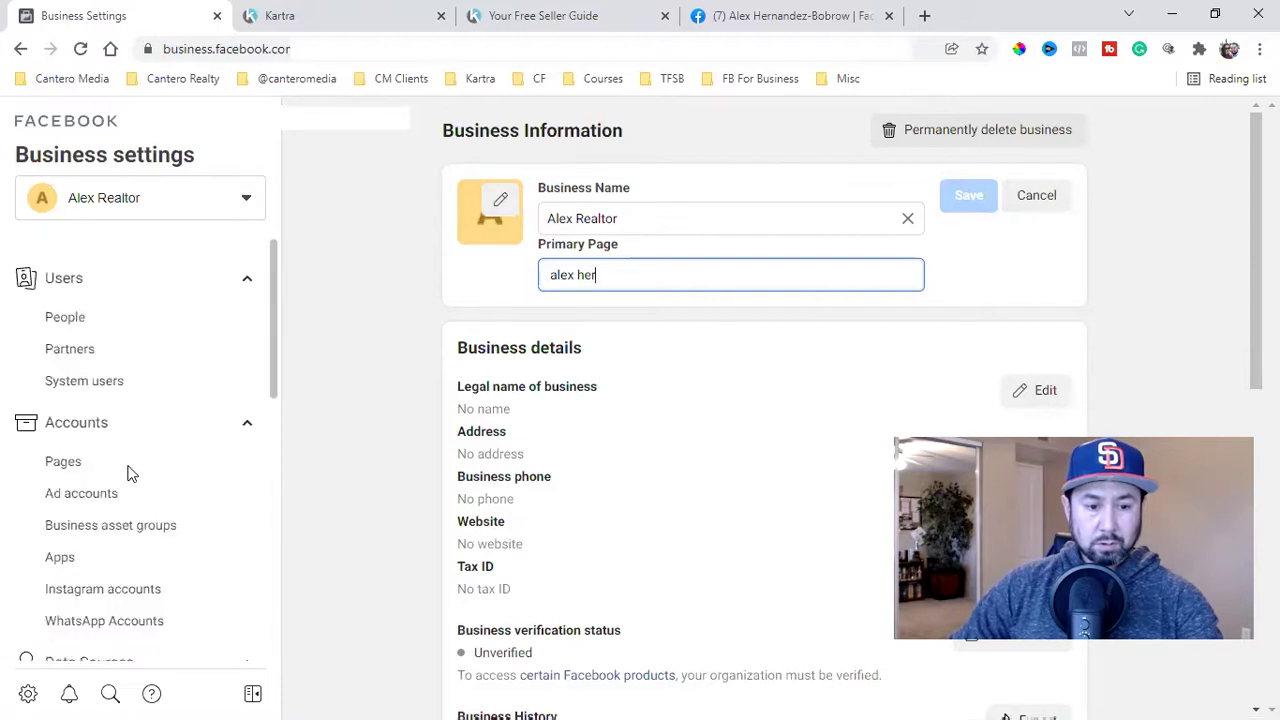
click(131, 330)
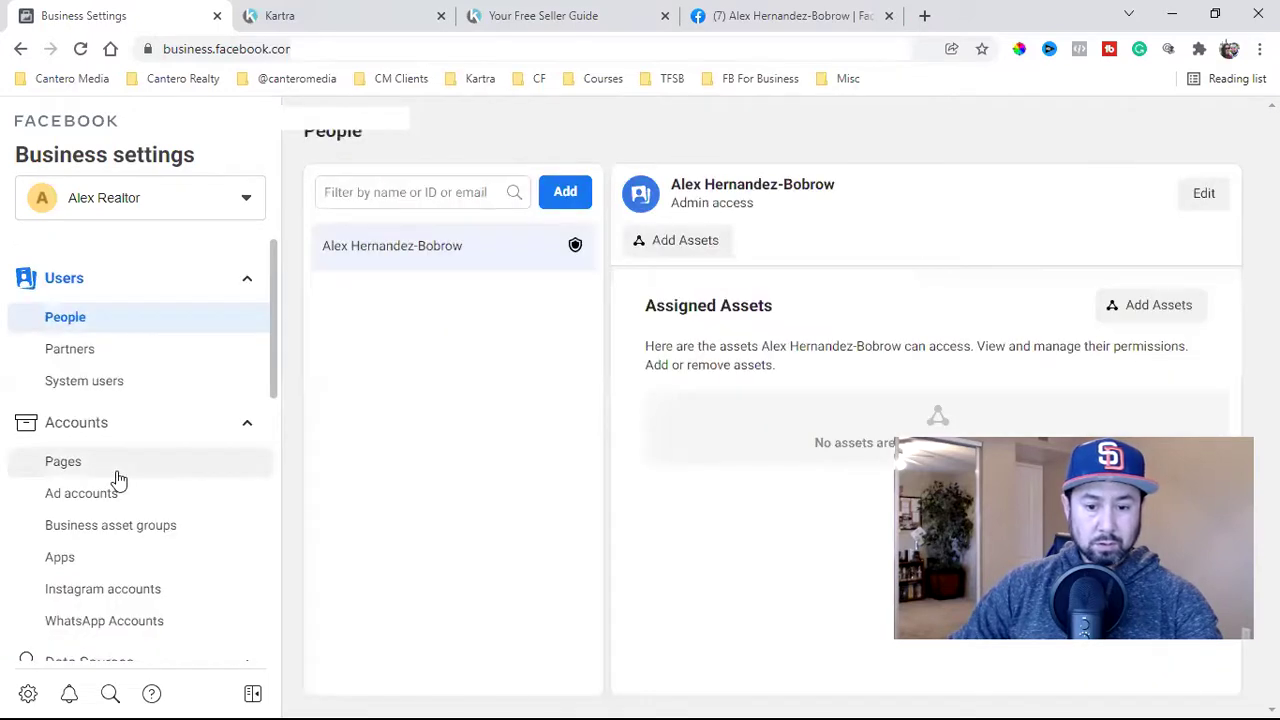
click(117, 472)
click(135, 322)
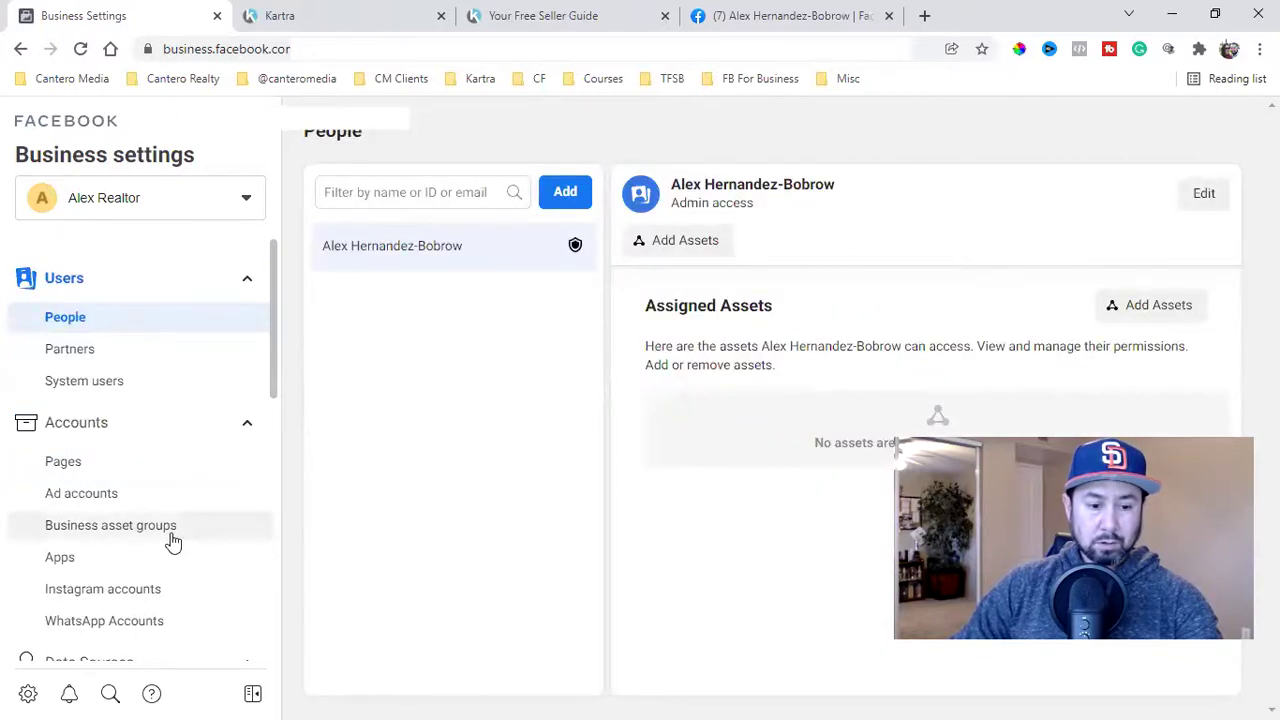
Return to Business info, cancel editing the business name and primary page, and review the business details.
scroll(172, 541, down, 5)
click(140, 600)
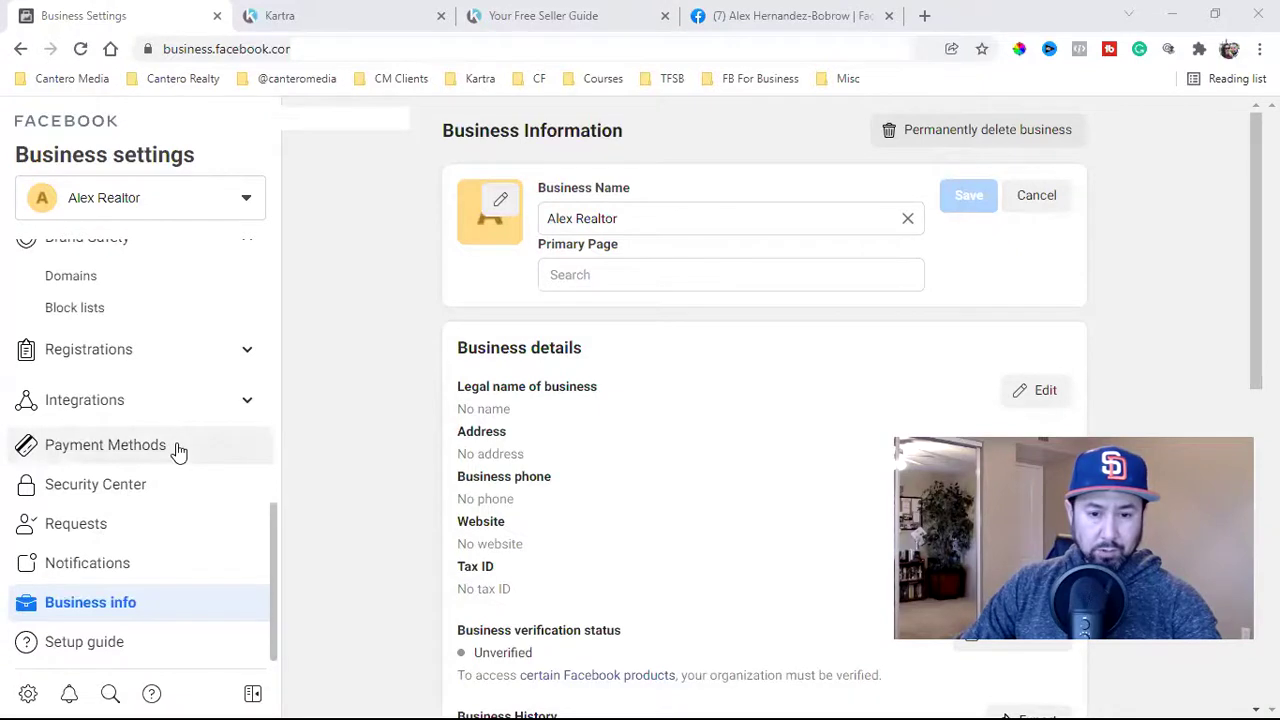
click(1076, 195)
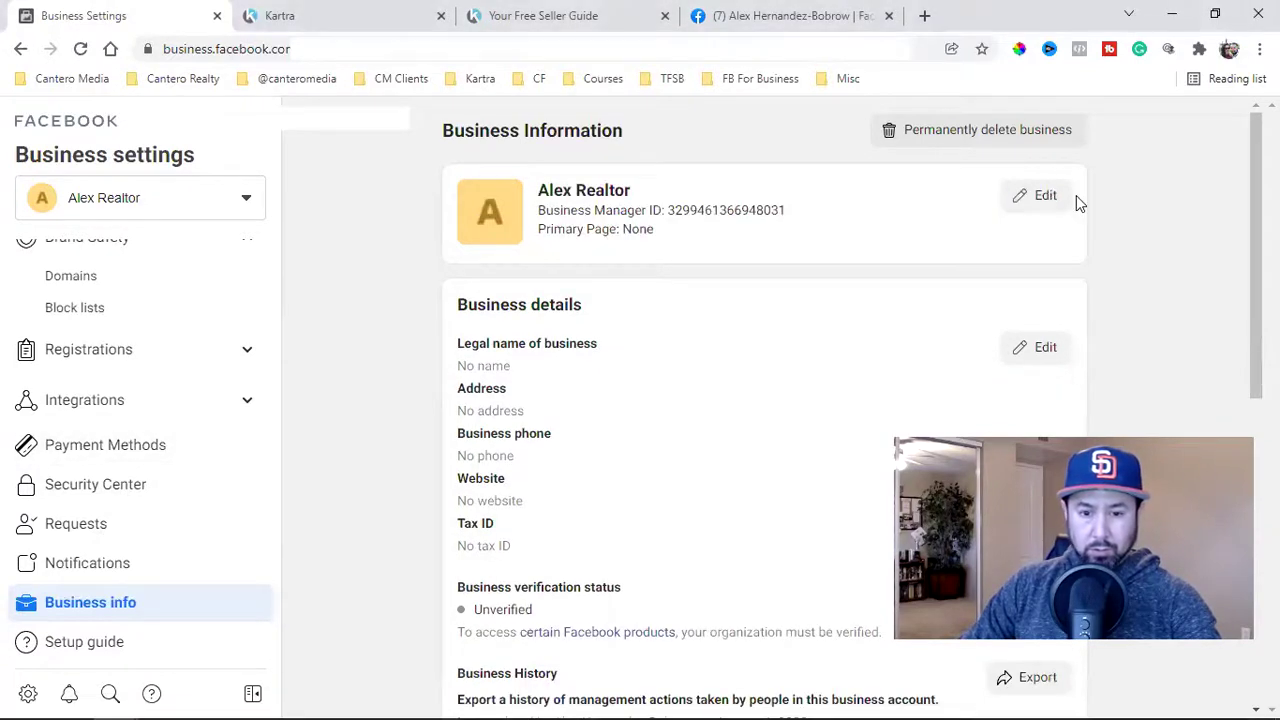
scroll(836, 516, down, 2)
scroll(787, 461, up, 2)
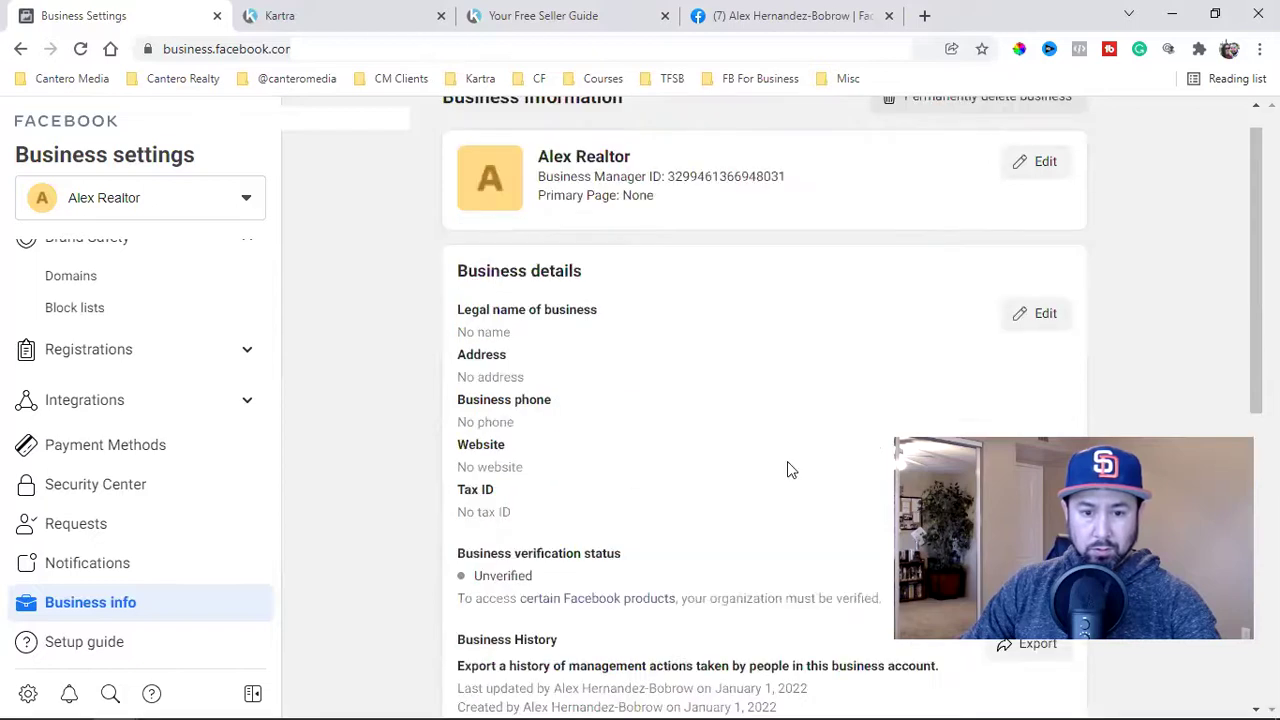
scroll(787, 468, down, 2)
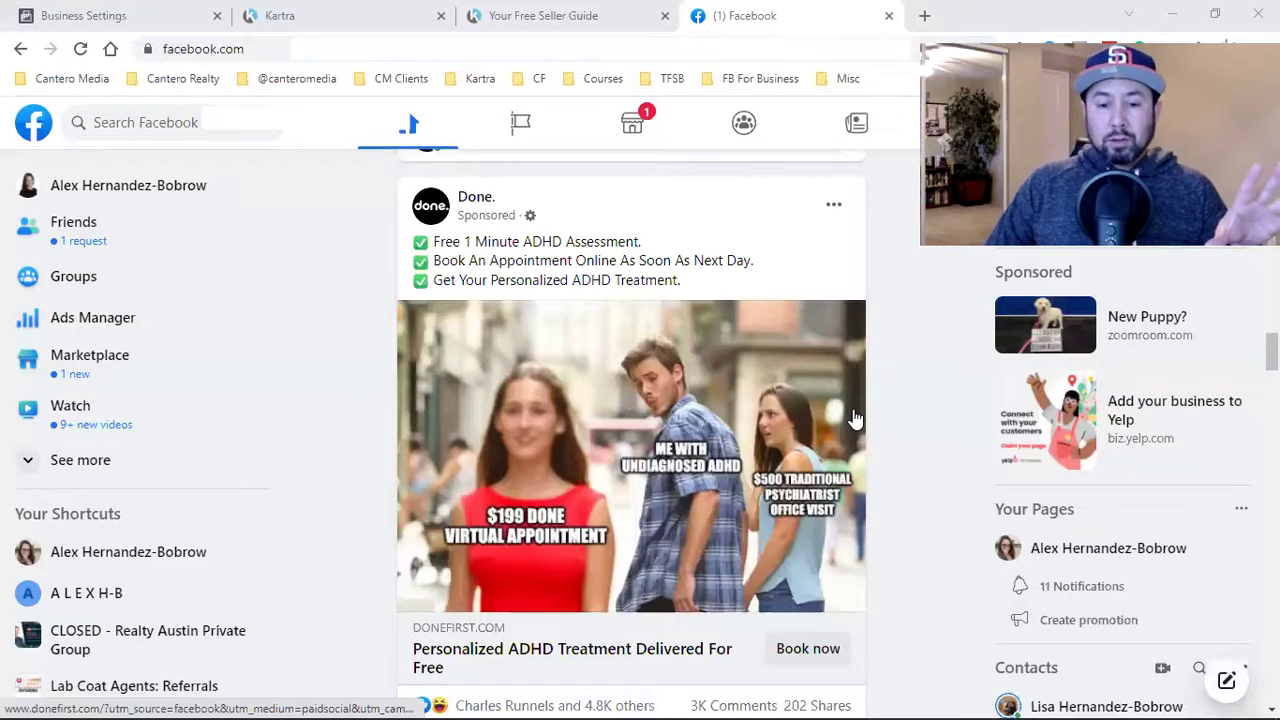
Examine the sponsored Done. post in the Facebook feed, including its text, image, headline and Book now link.
scroll(855, 418, down, 1)
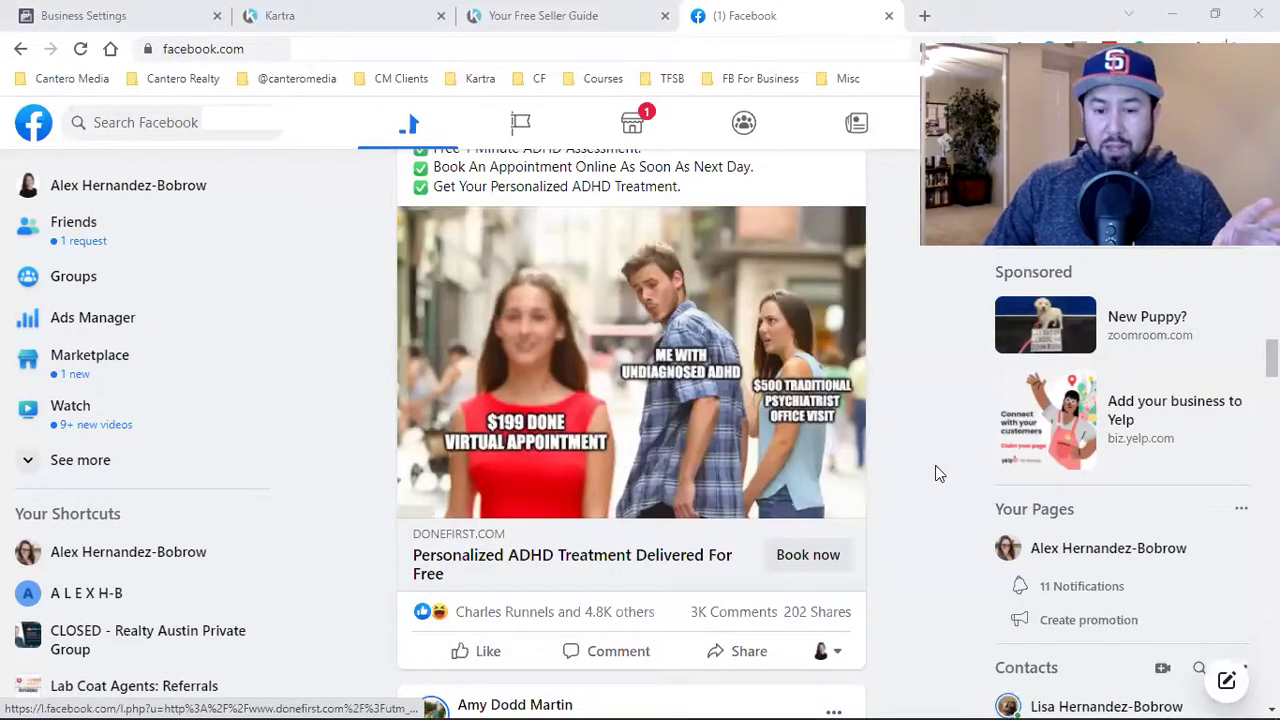
scroll(937, 468, up, 1)
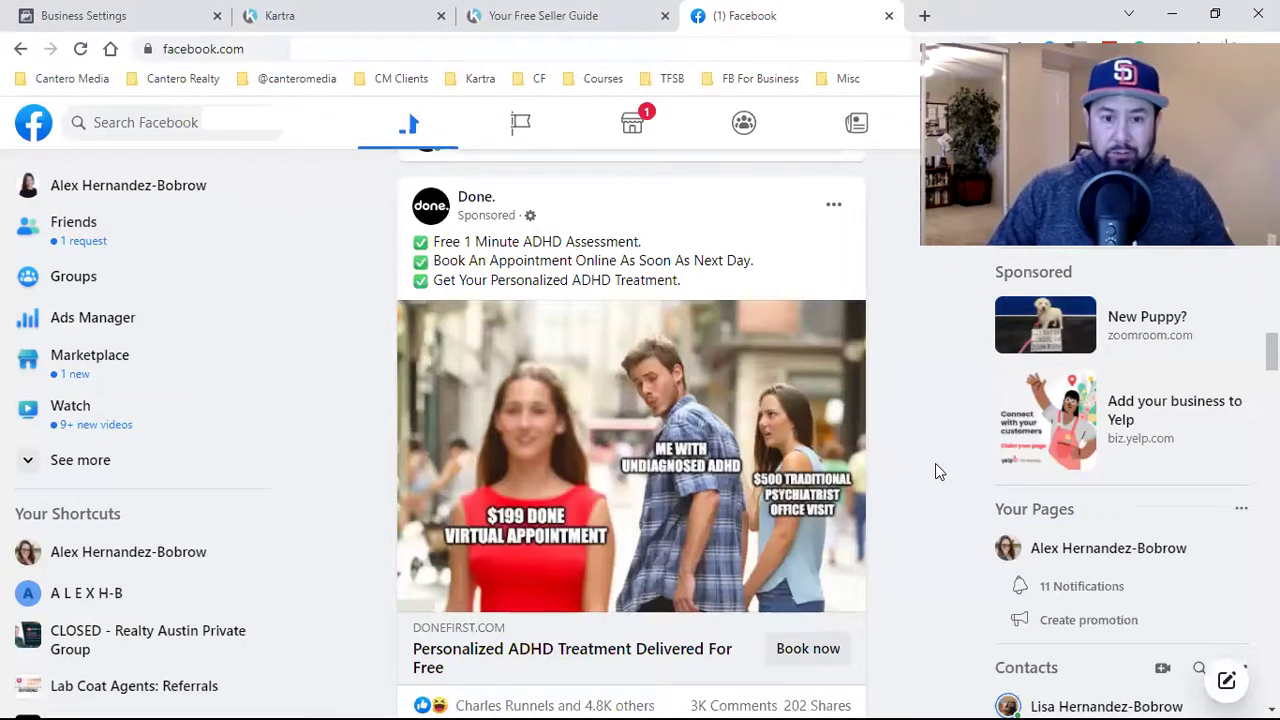
scroll(745, 520, down, 1)
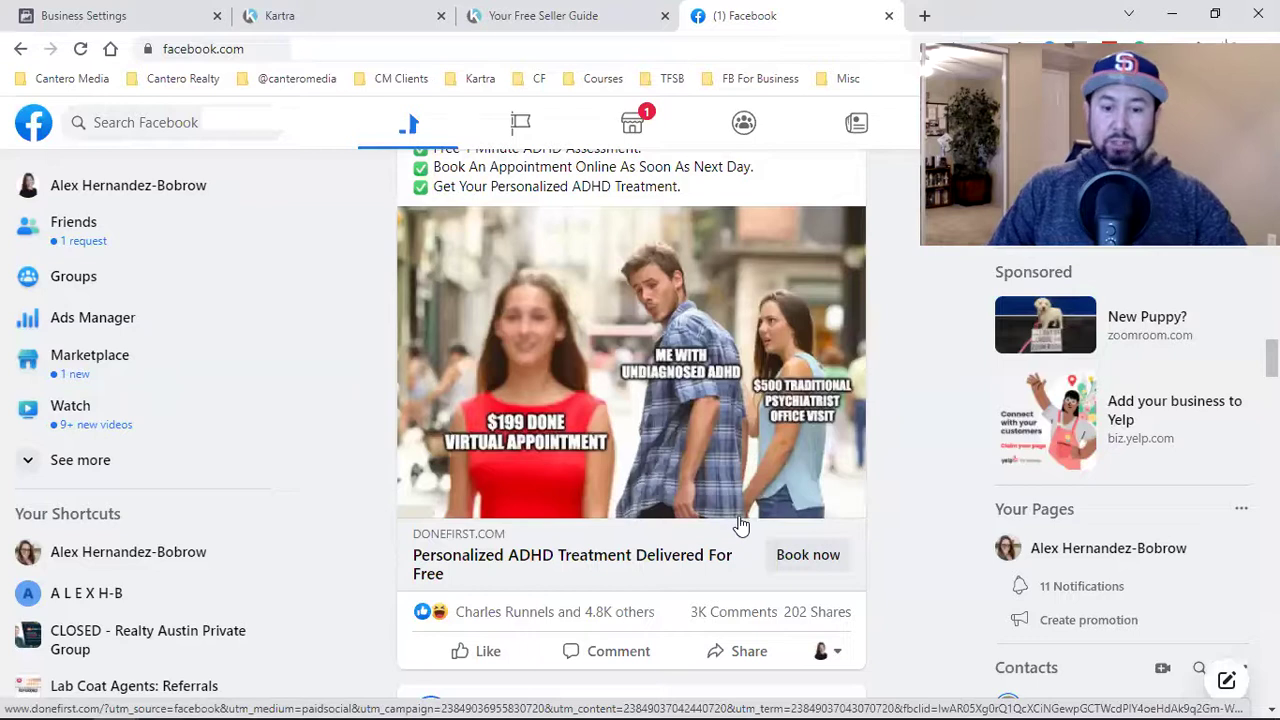
scroll(740, 523, up, 1)
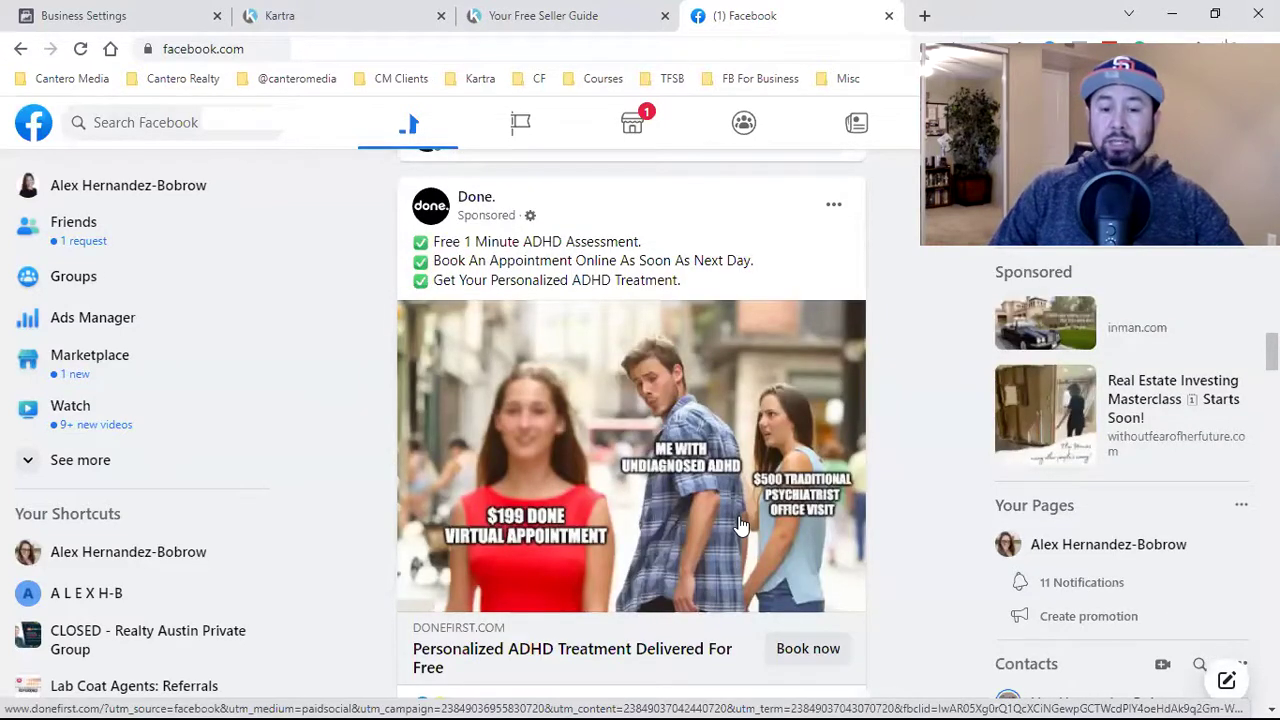
scroll(657, 583, down, 2)
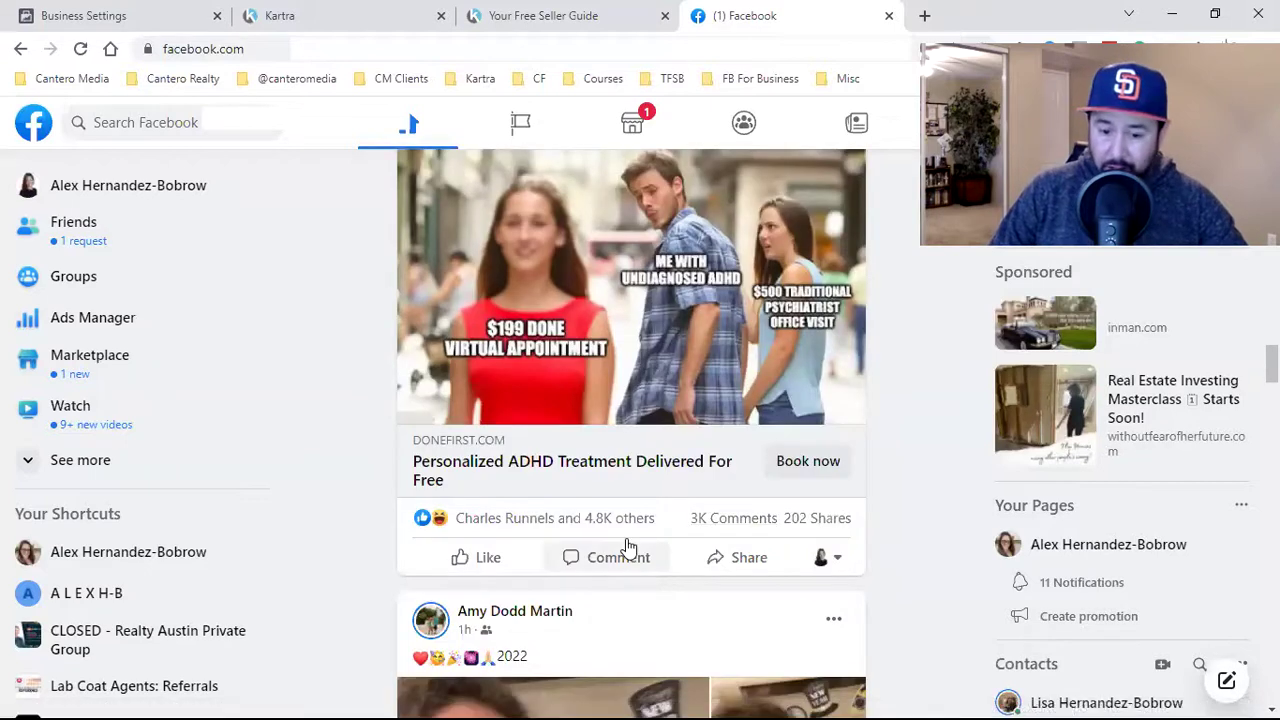
scroll(686, 557, up, 2)
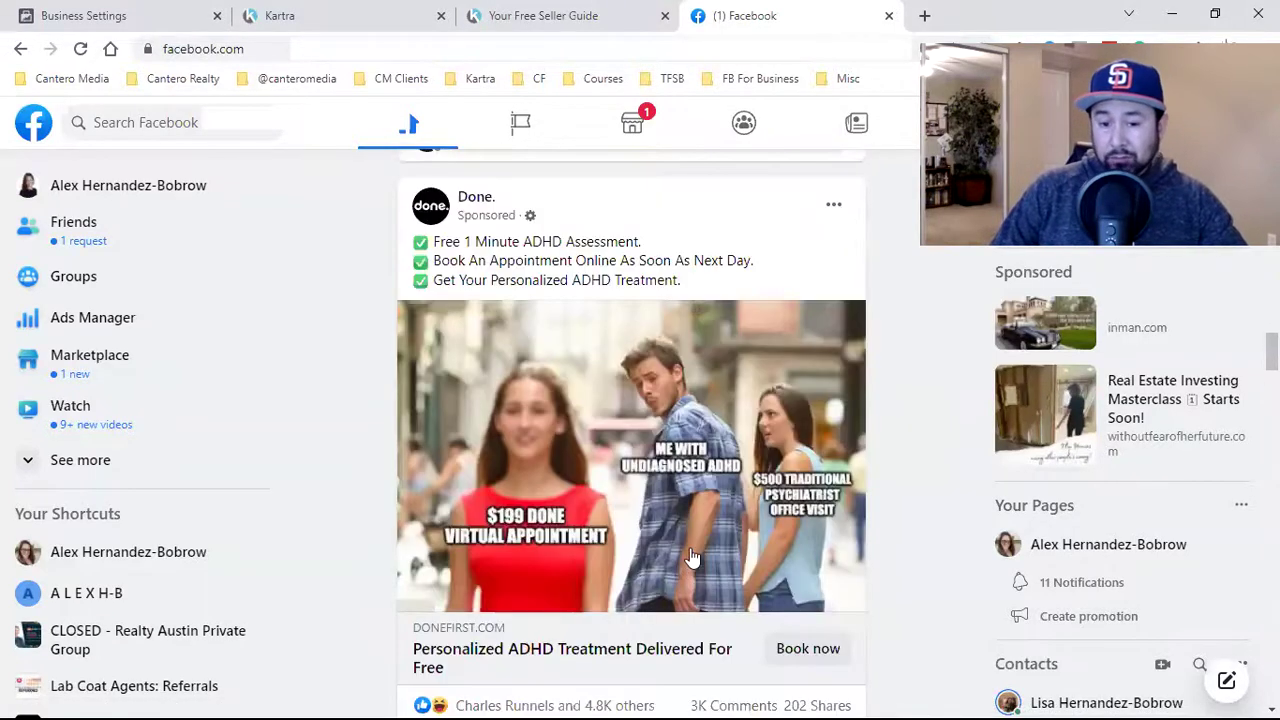
scroll(690, 560, down, 1)
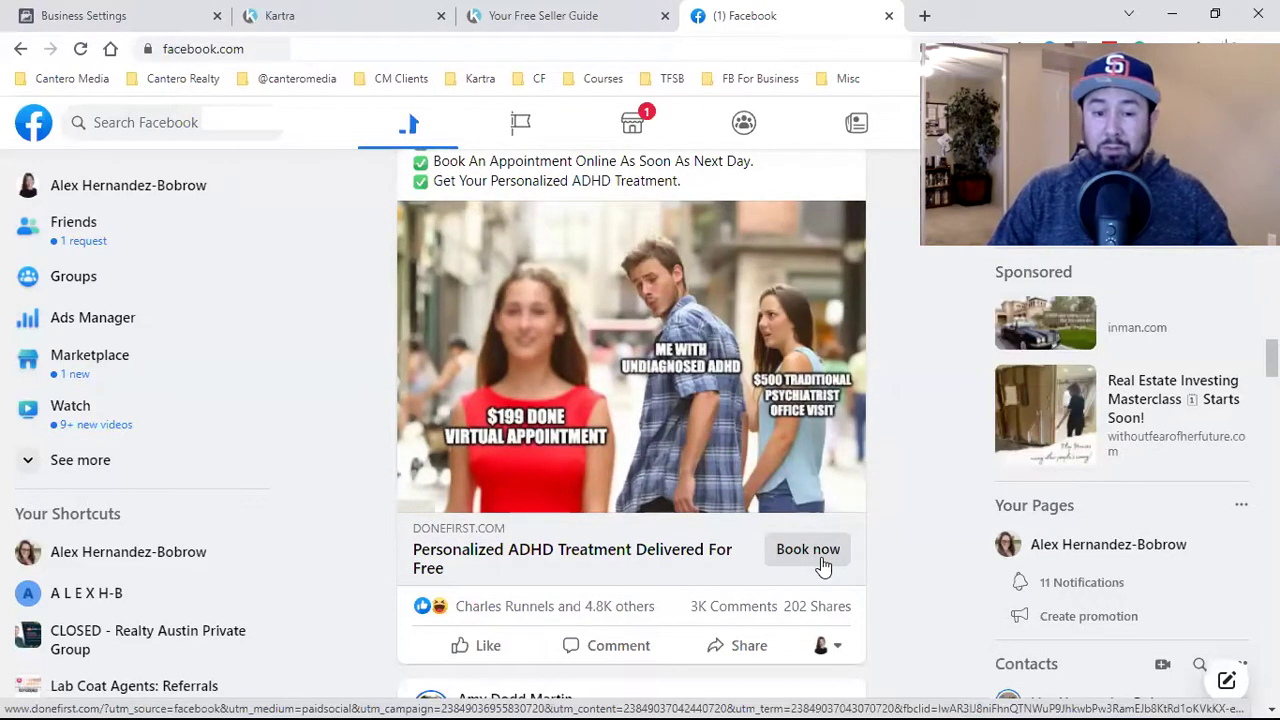
Find the sponsored Curbio post further down the feed and examine its Matterport offer and Get offer link.
scroll(822, 566, down, 5)
scroll(822, 566, down, 5)
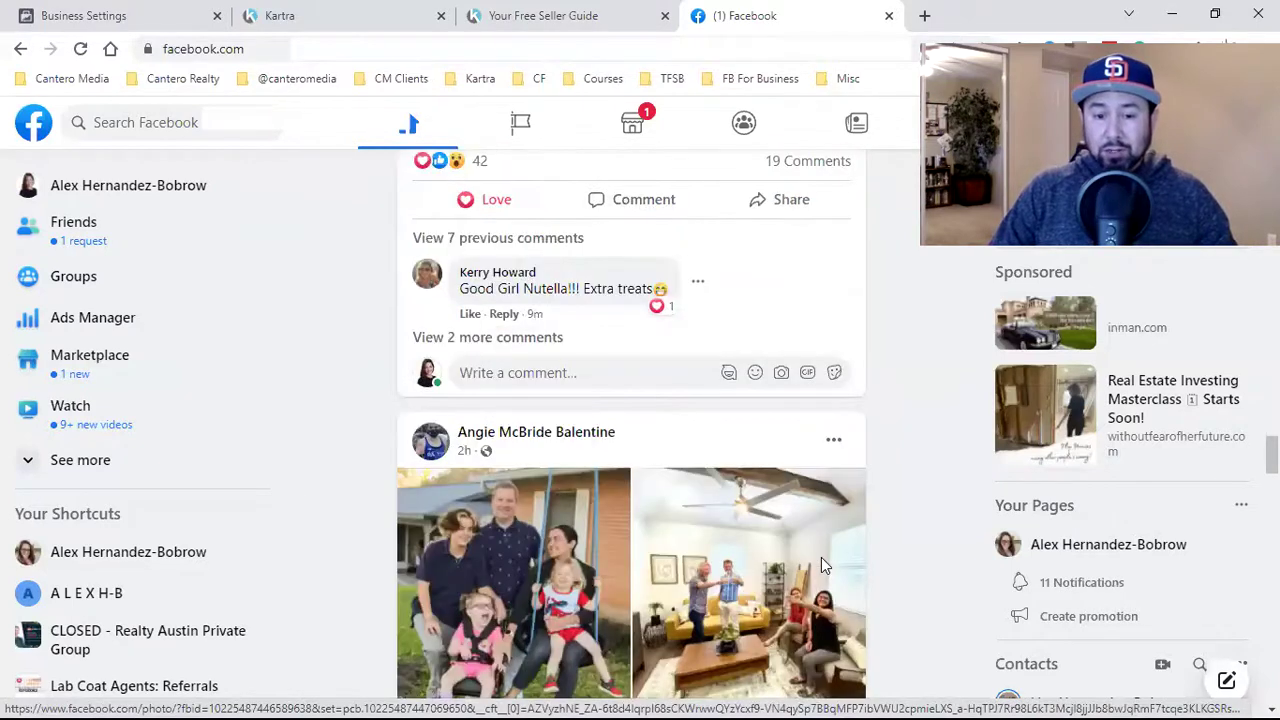
scroll(822, 566, down, 5)
scroll(822, 566, down, 5)
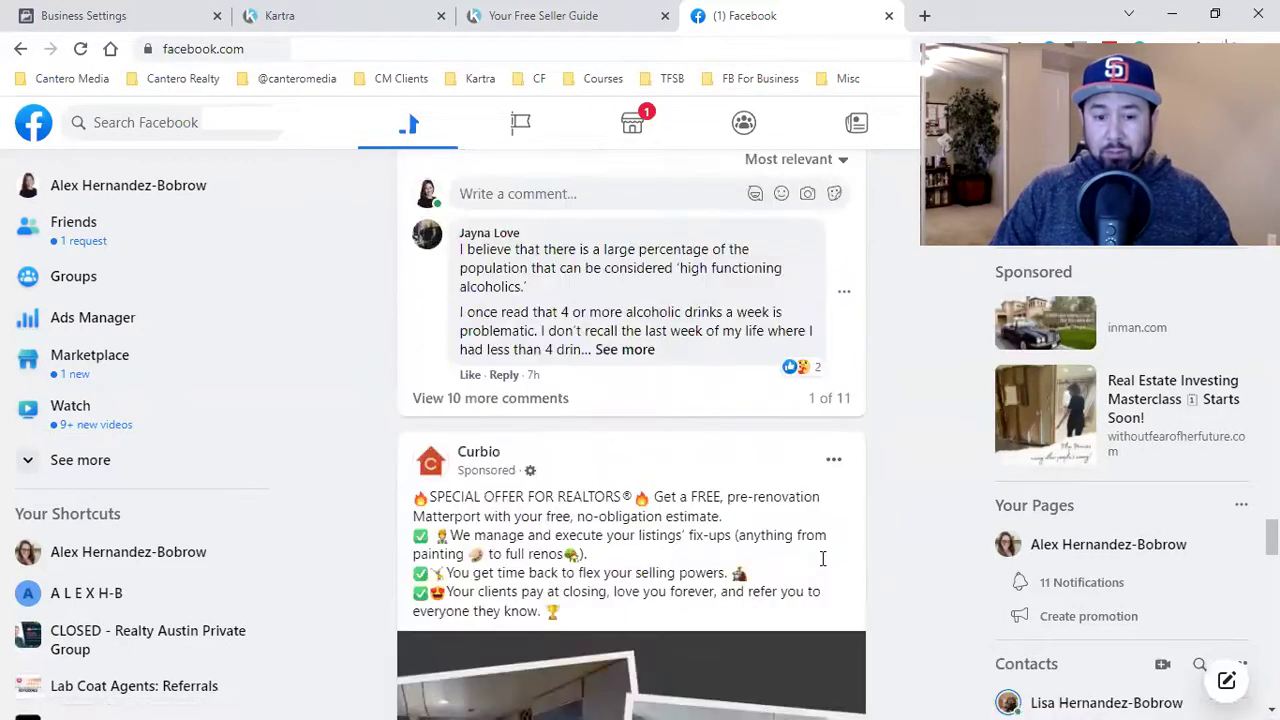
scroll(822, 559, down, 4)
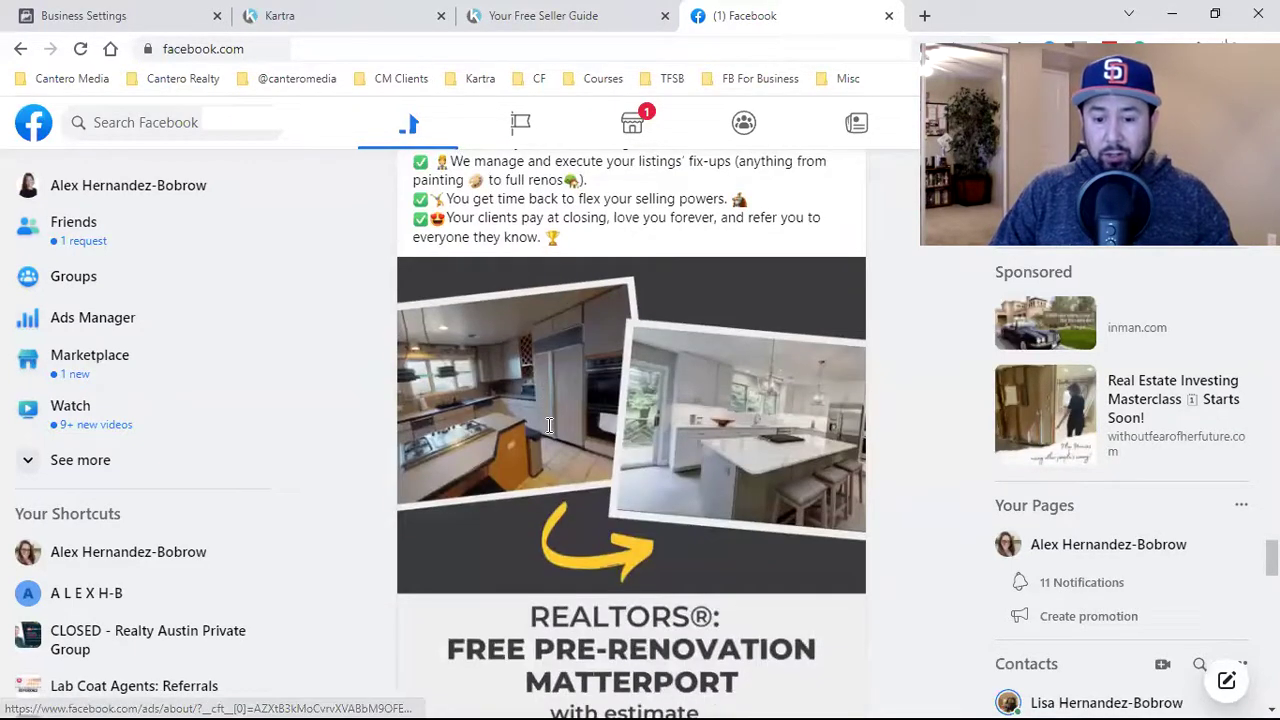
scroll(798, 489, down, 3)
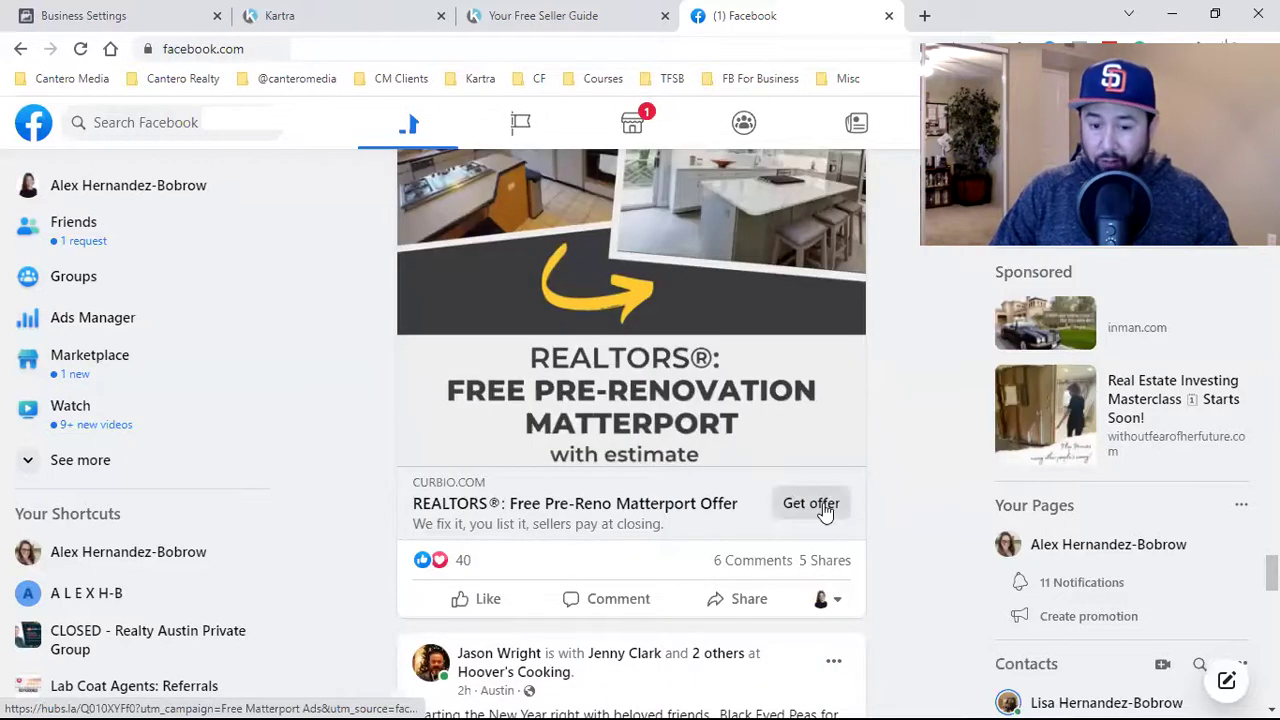
Find the sponsored BetterHelp post in the feed and open its landing page through Learn more.
scroll(838, 513, down, 5)
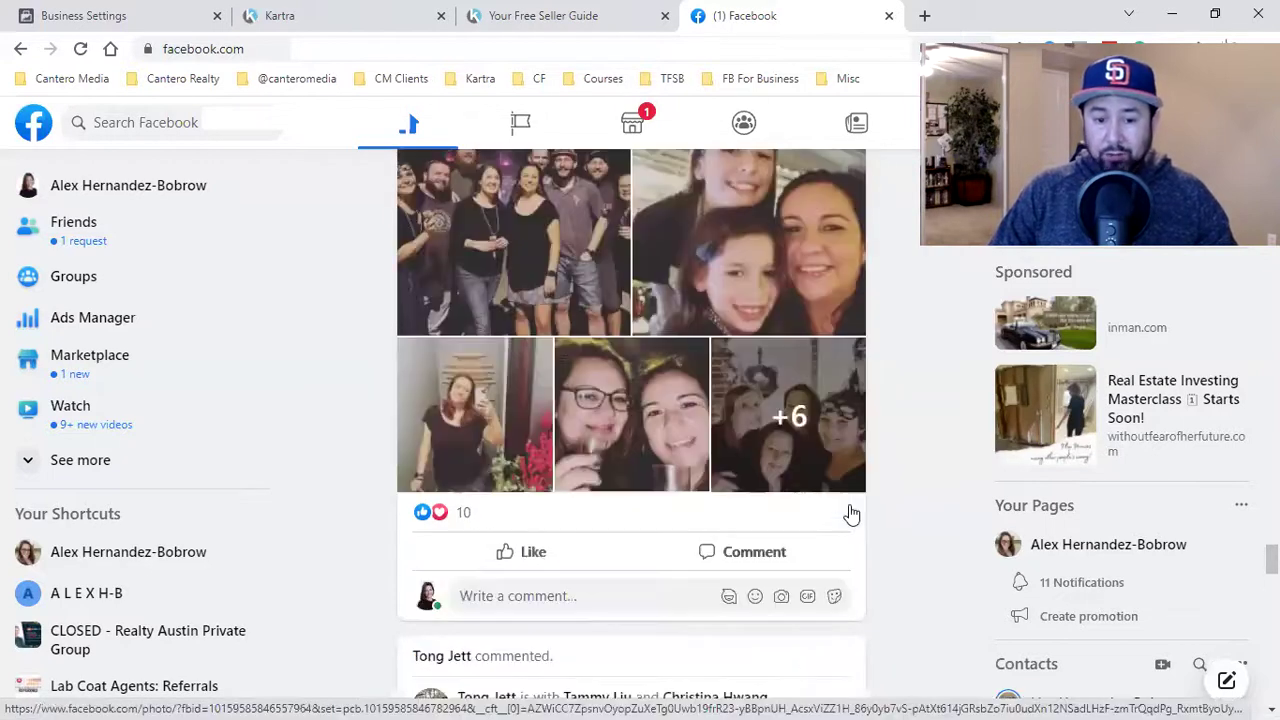
scroll(845, 513, down, 5)
scroll(838, 513, down, 5)
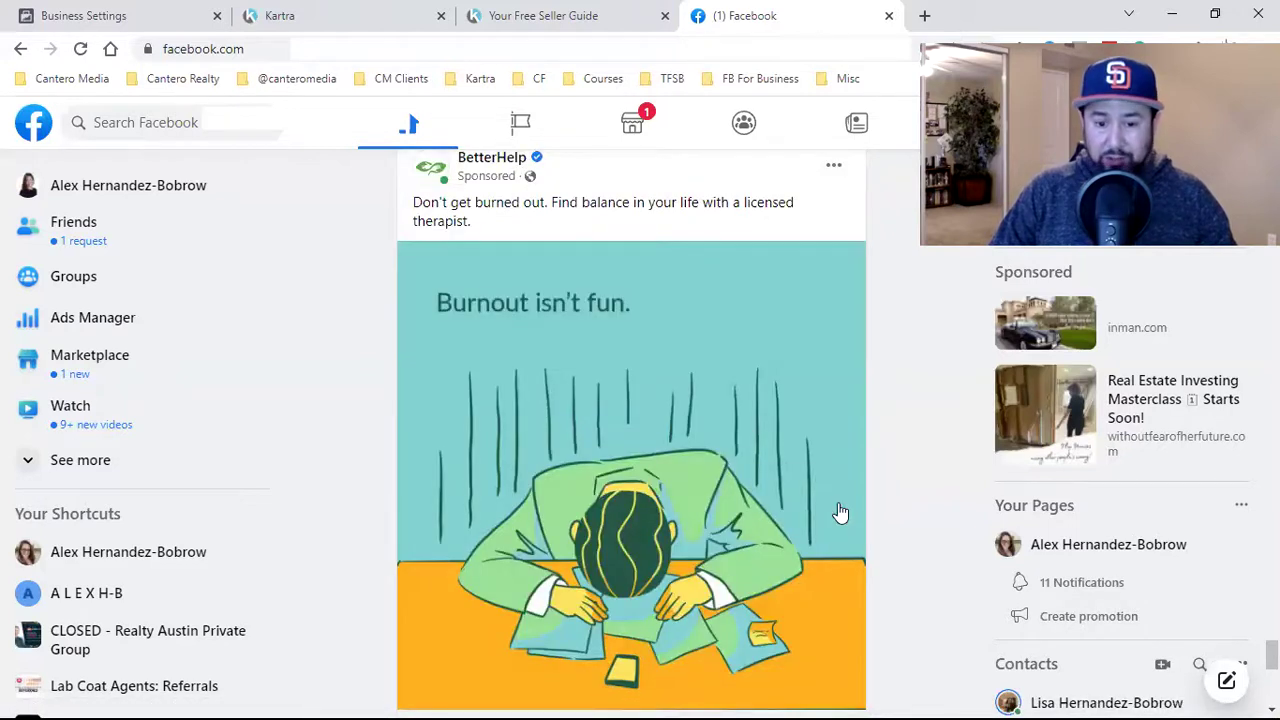
scroll(840, 515, down, 4)
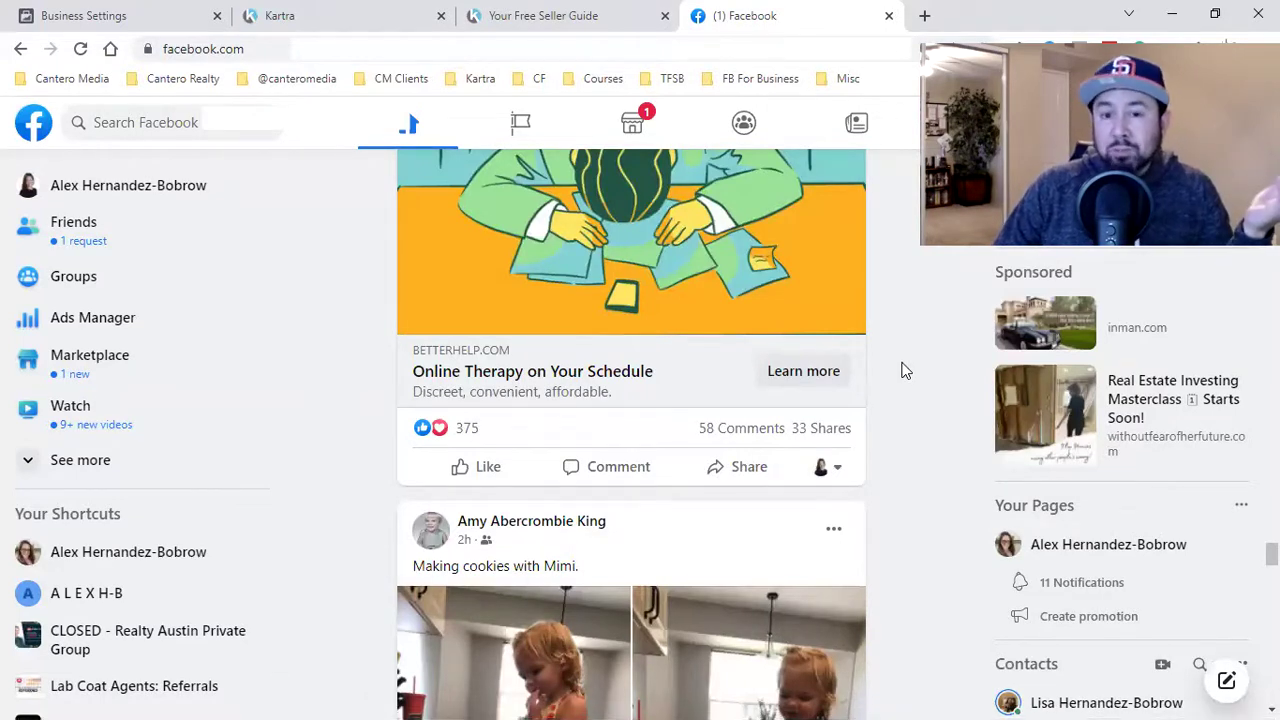
scroll(902, 370, up, 1)
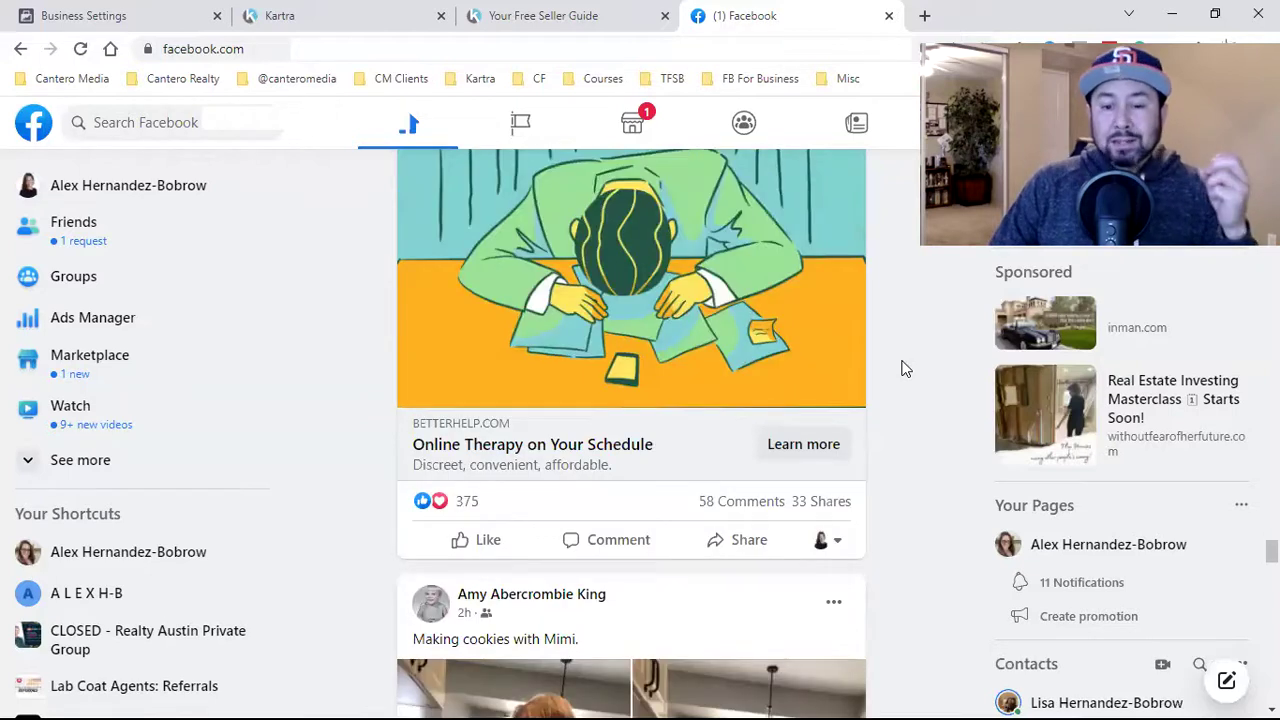
scroll(902, 370, up, 1)
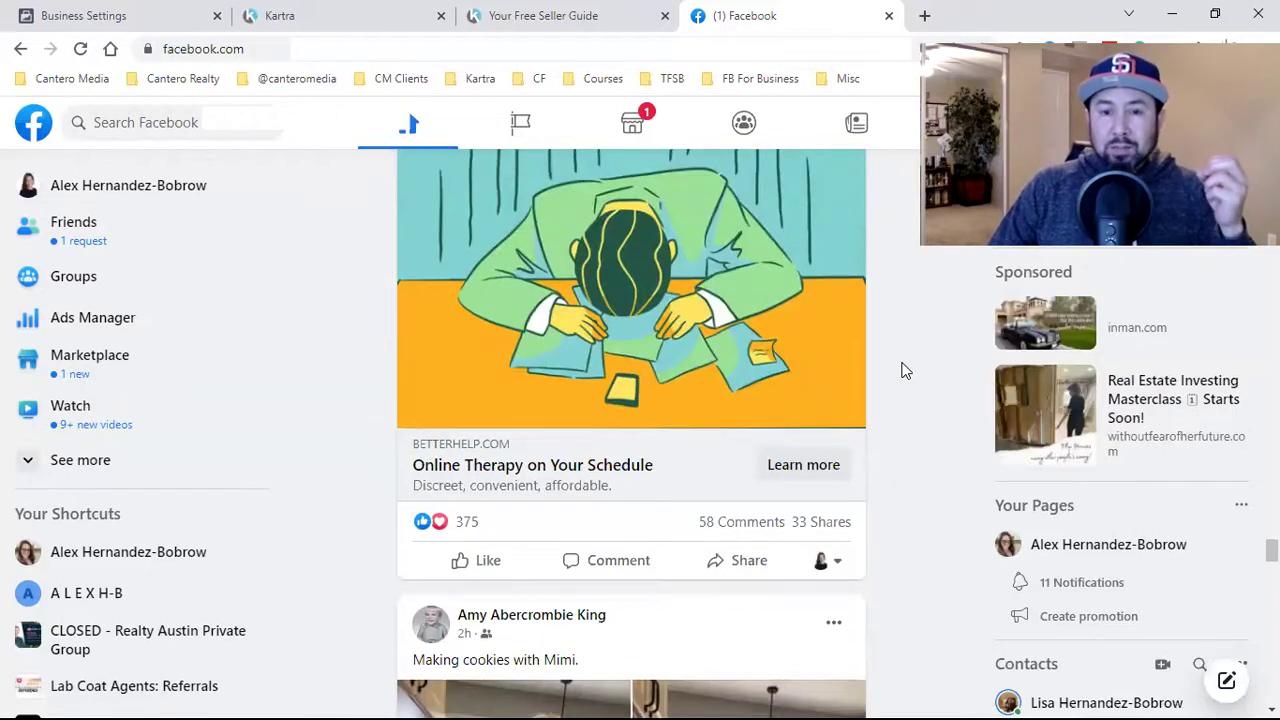
click(792, 480)
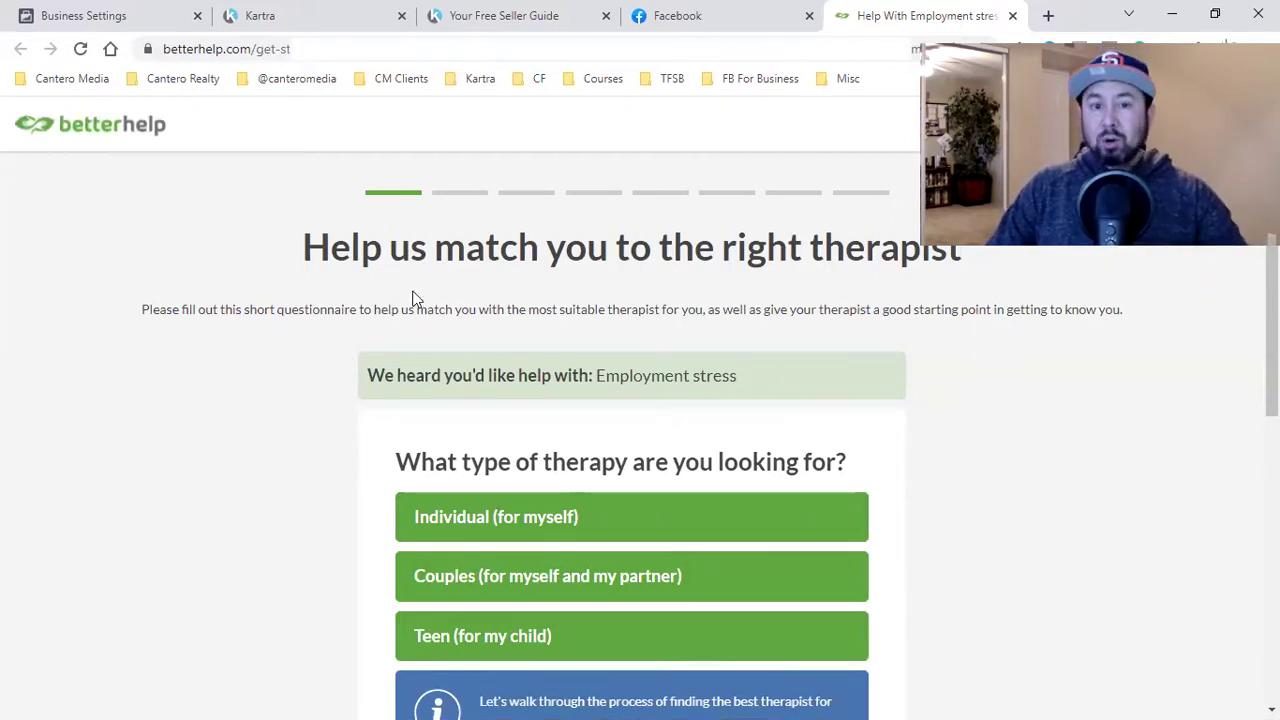
Show the seller guide landing page for comparison, and find the sponsored Industrious post in the Facebook feed.
click(470, 10)
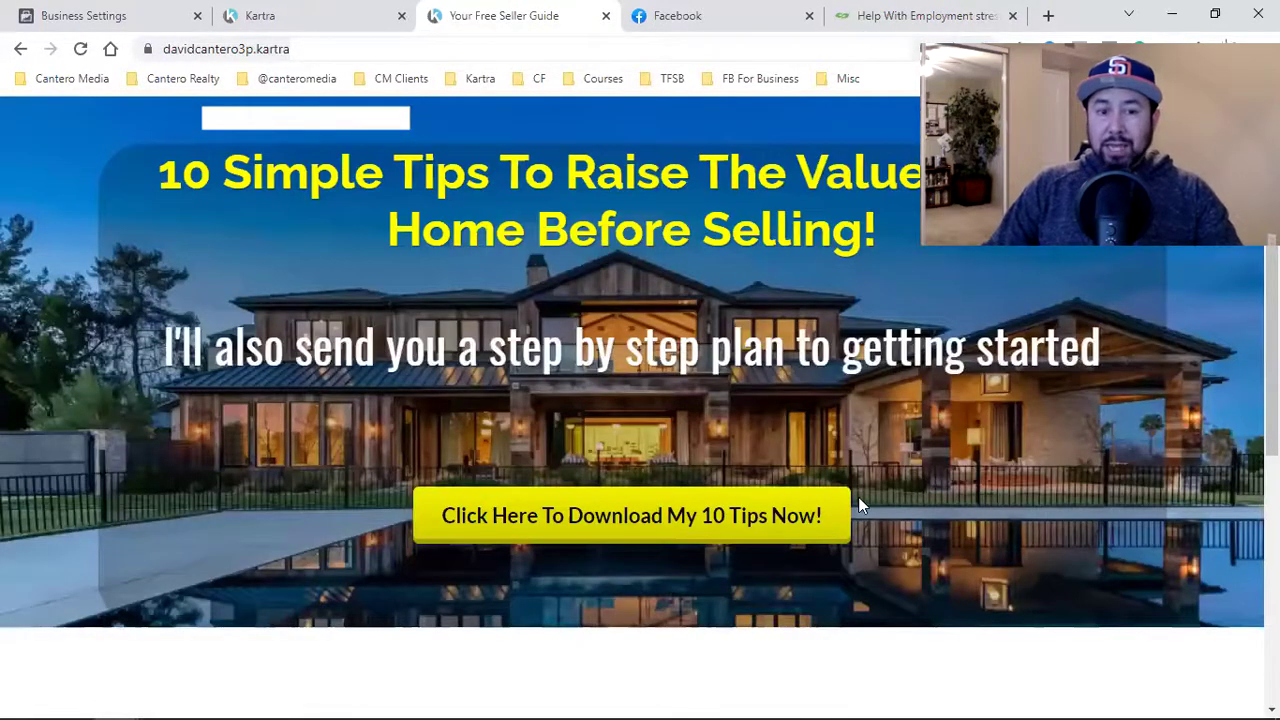
click(677, 12)
scroll(556, 302, down, 5)
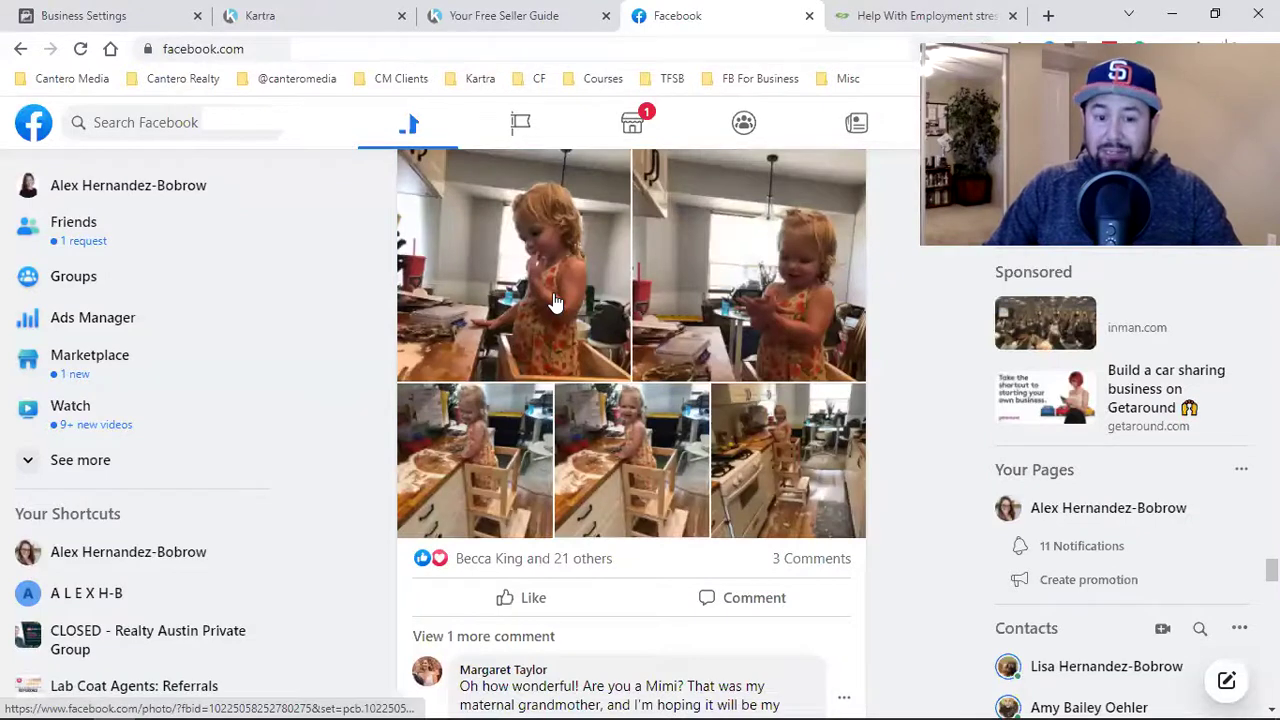
scroll(556, 302, down, 7)
scroll(560, 291, down, 5)
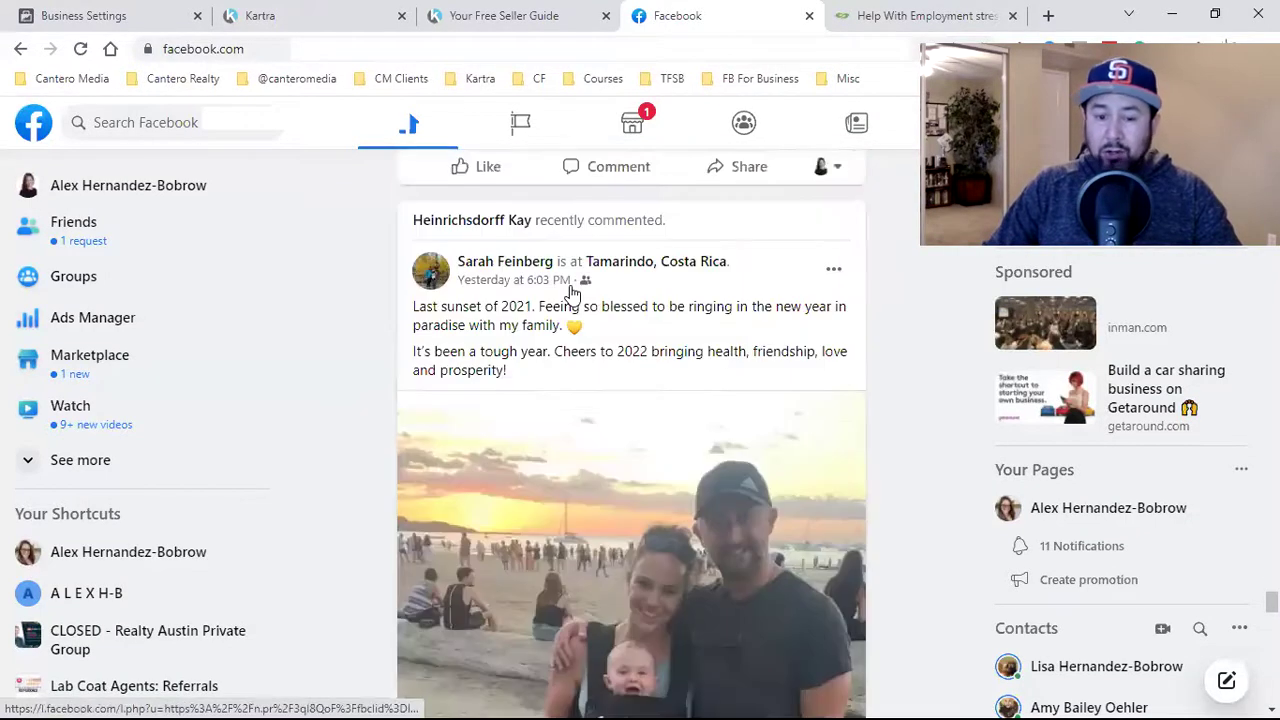
scroll(571, 289, down, 7)
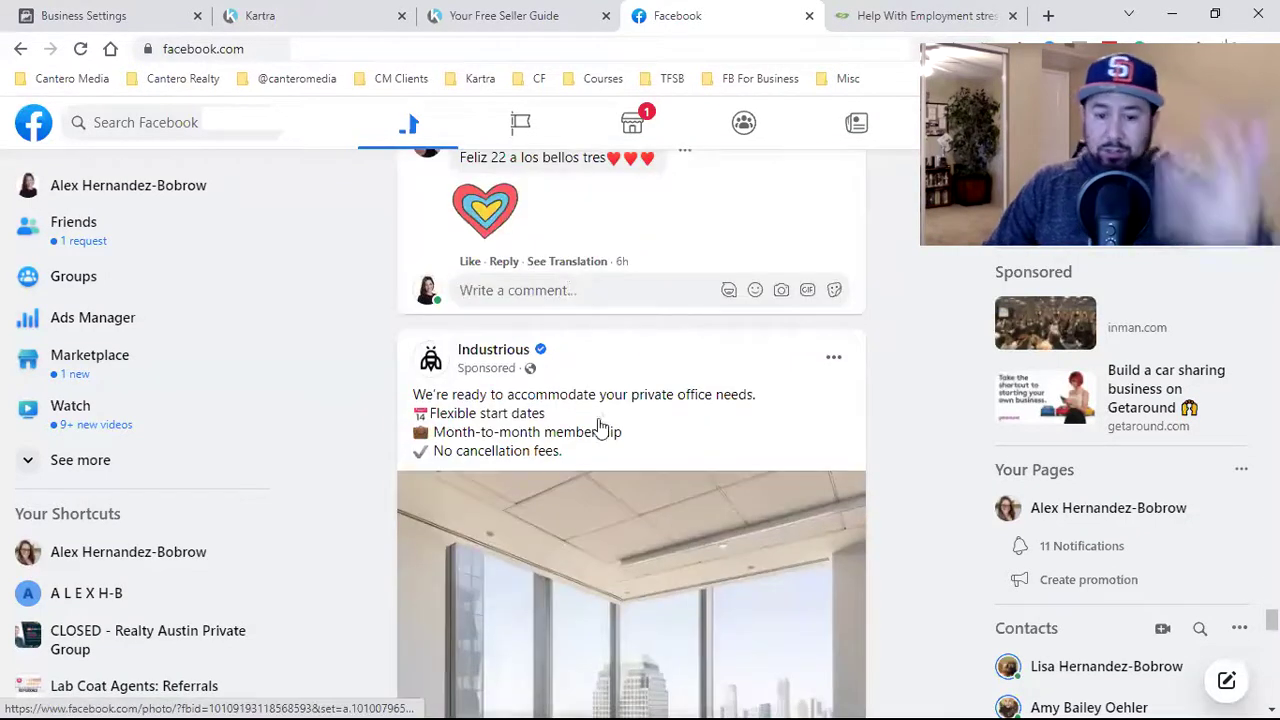
scroll(596, 427, down, 3)
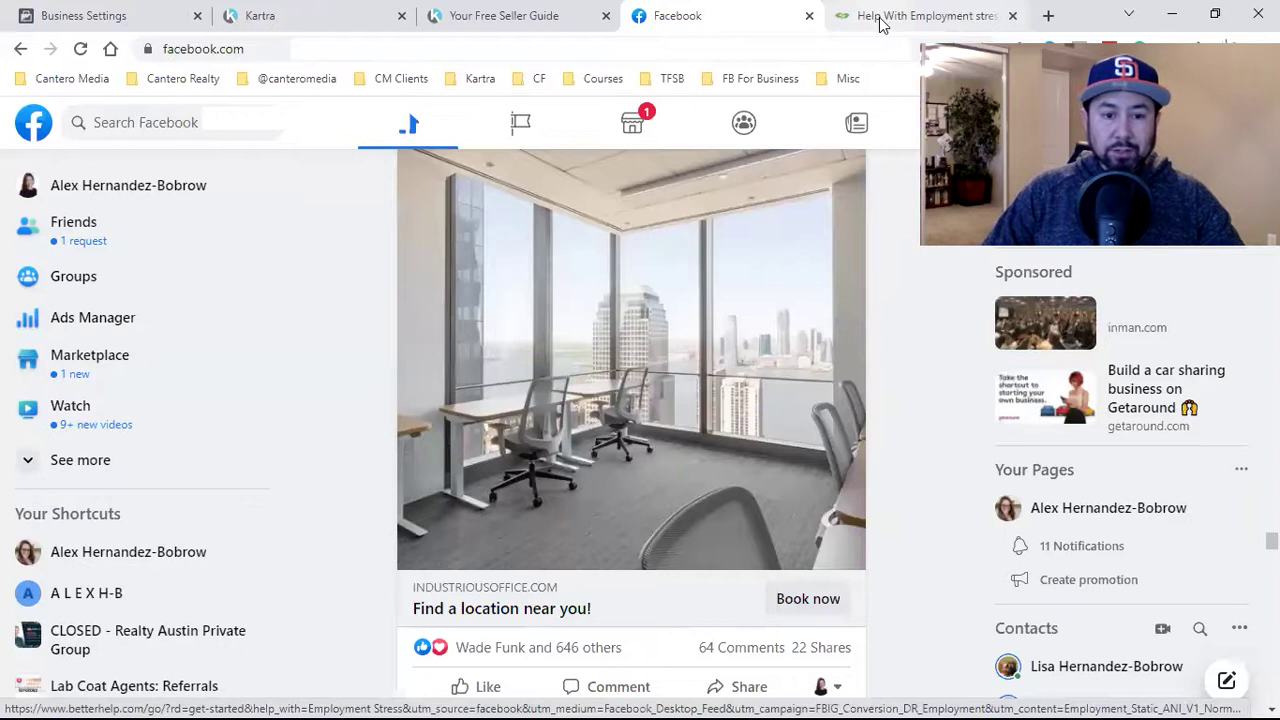
Open the bookmarked 777 Plaza Blvd page in place of the seller guide, and return to the Facebook feed.
key(ctrl+shift+Tab)
click(378, 76)
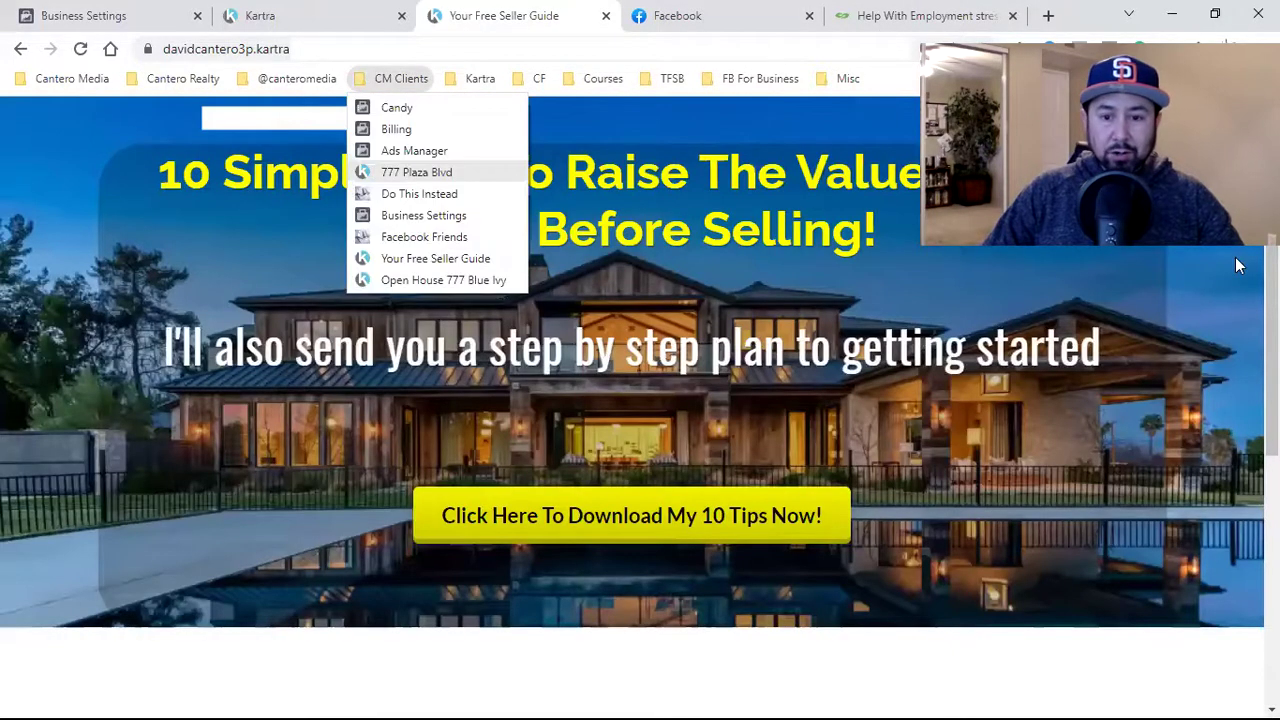
click(409, 171)
click(645, 10)
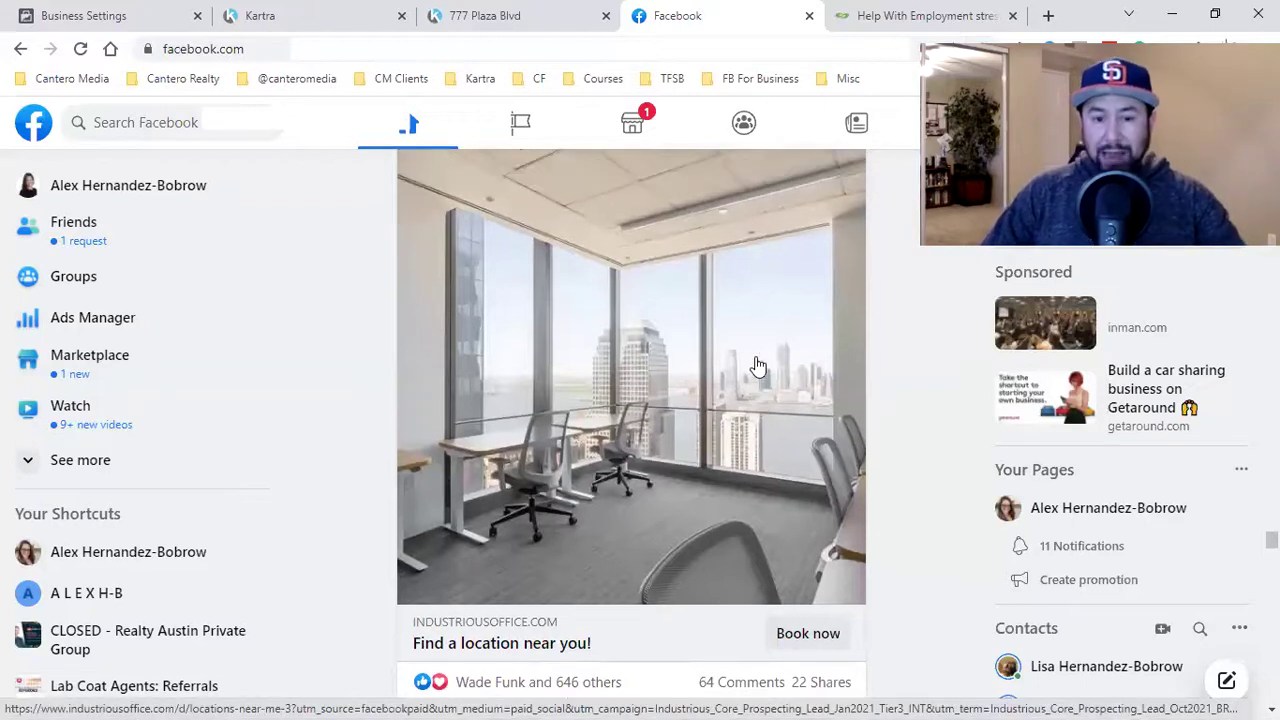
Examine the sponsored Industrious post in the Facebook feed, from its offer text down to the Book now link.
scroll(468, 399, up, 3)
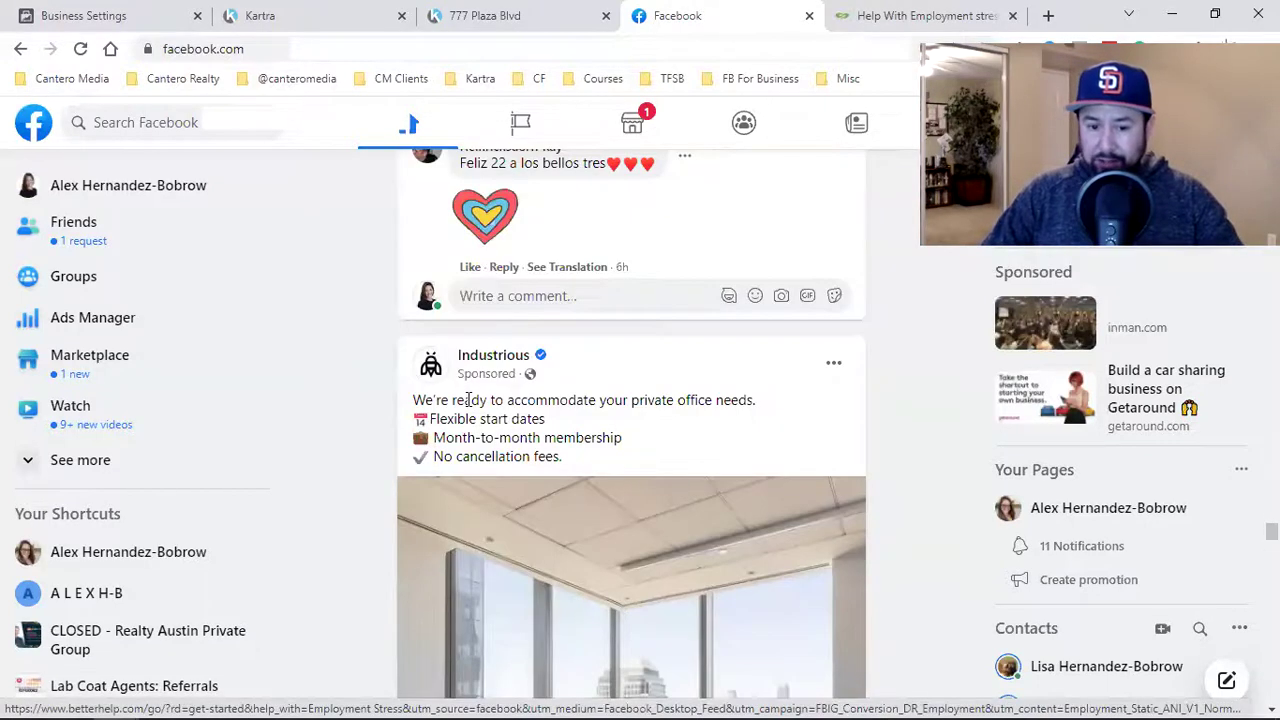
scroll(615, 475, down, 3)
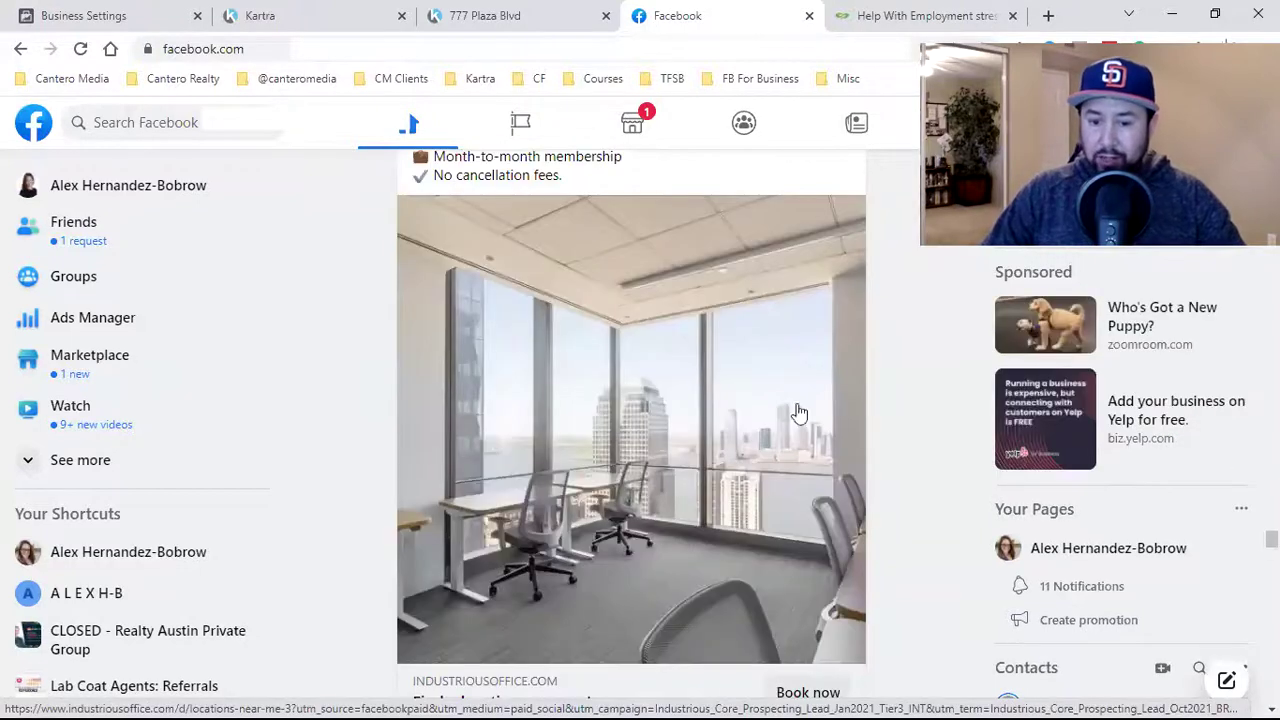
scroll(797, 413, down, 3)
Review the property details on the 777 Plaza Blvd page and open the form for viewing all 17 photos.
click(480, 16)
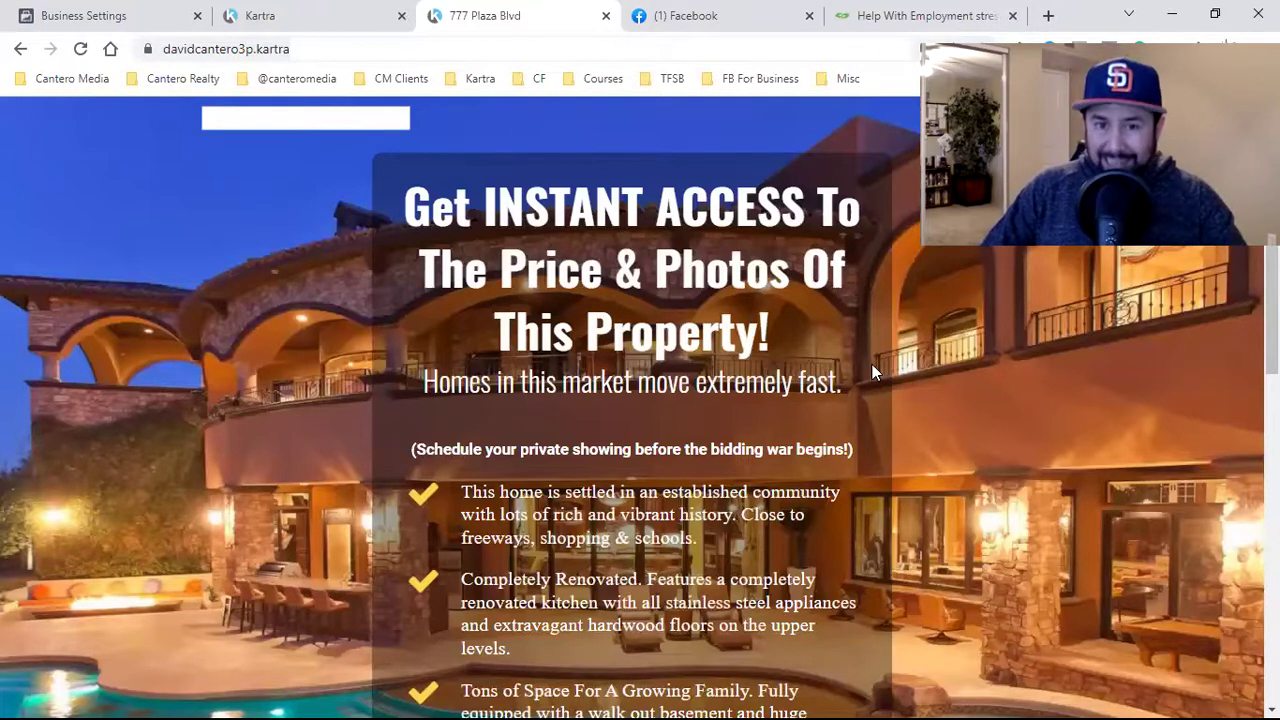
scroll(872, 372, down, 3)
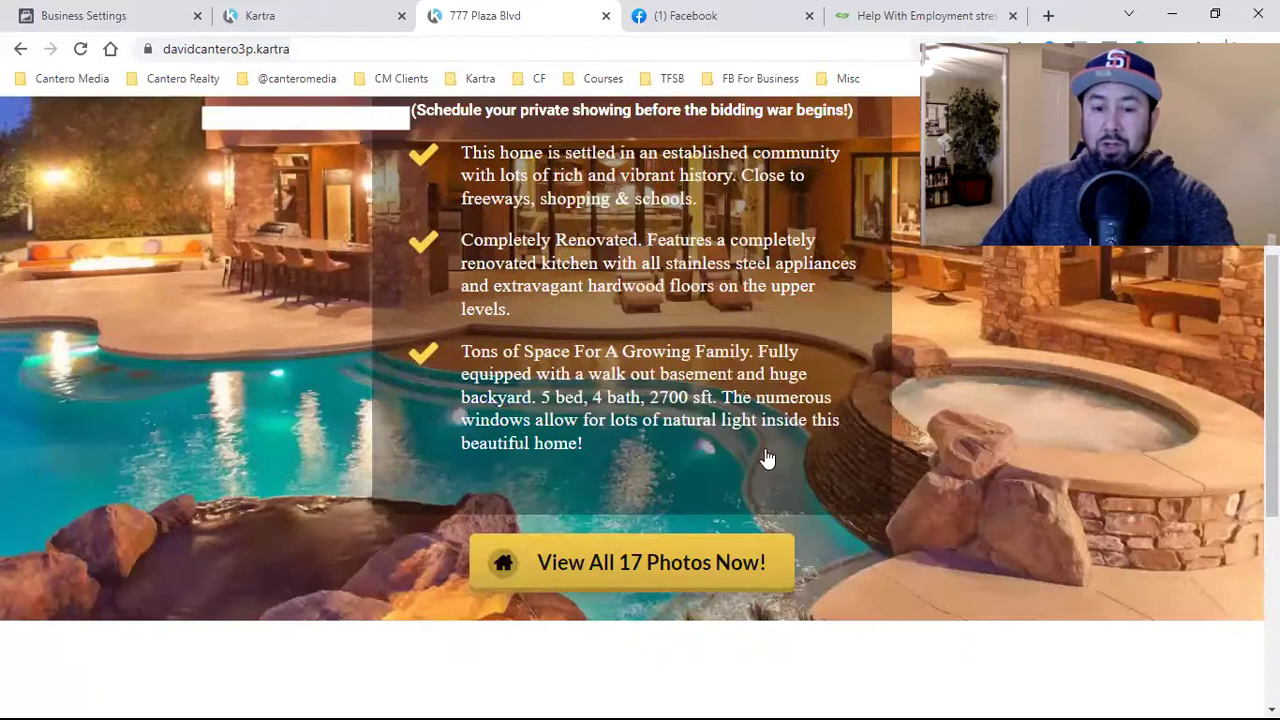
scroll(730, 455, down, 1)
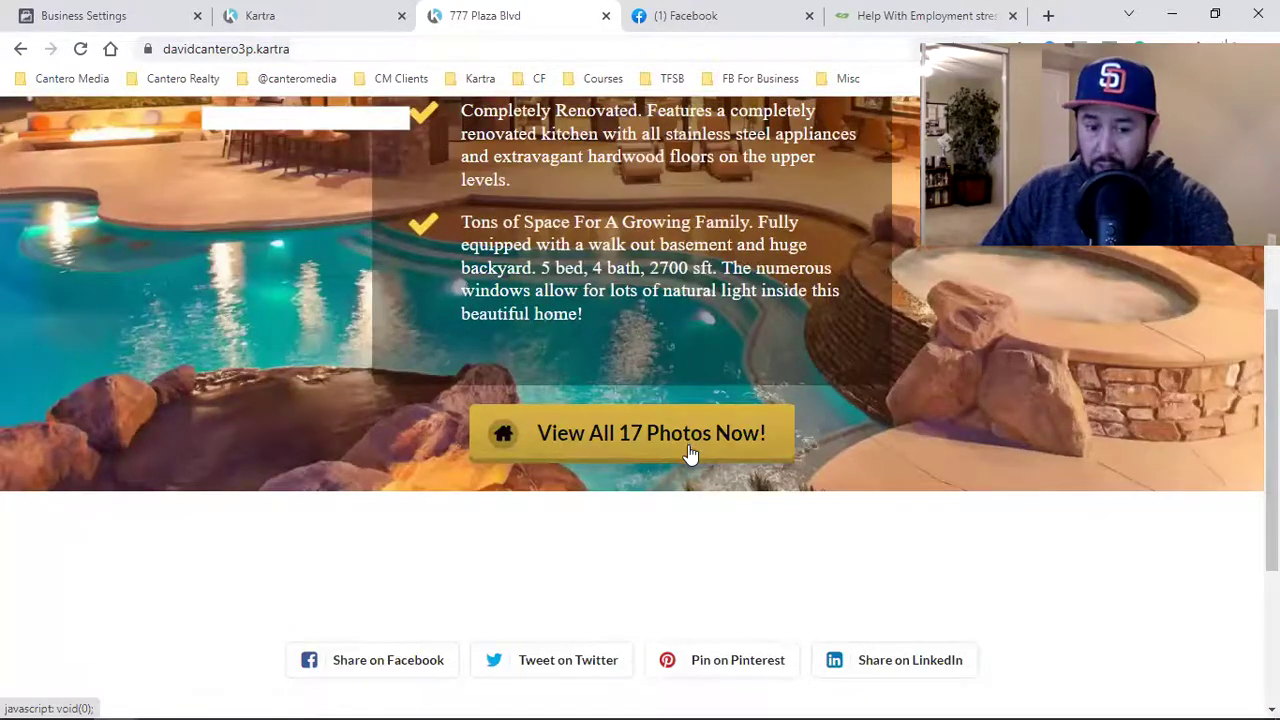
click(690, 452)
Alter the prefilled e-mail address in the 777 Plaza Blvd form and submit it to get the details.
click(446, 497)
key(BackSpace)
key(BackSpace)
key(BackSpace)
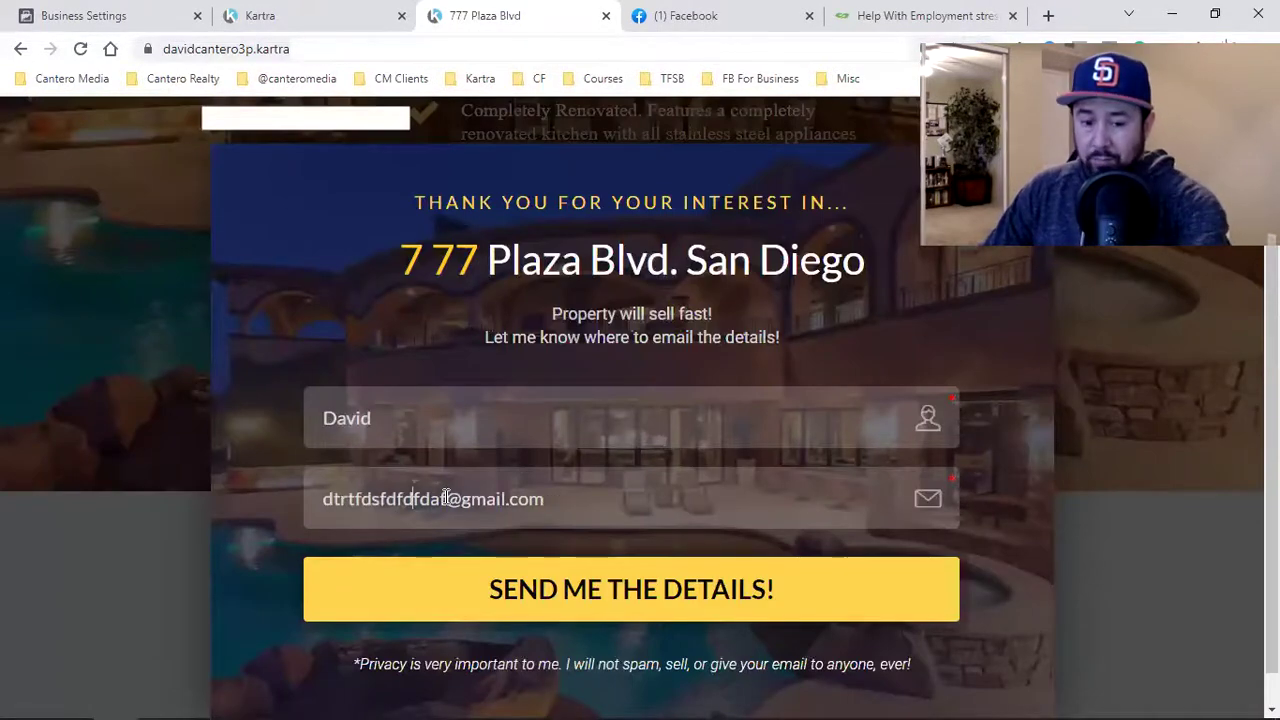
click(618, 589)
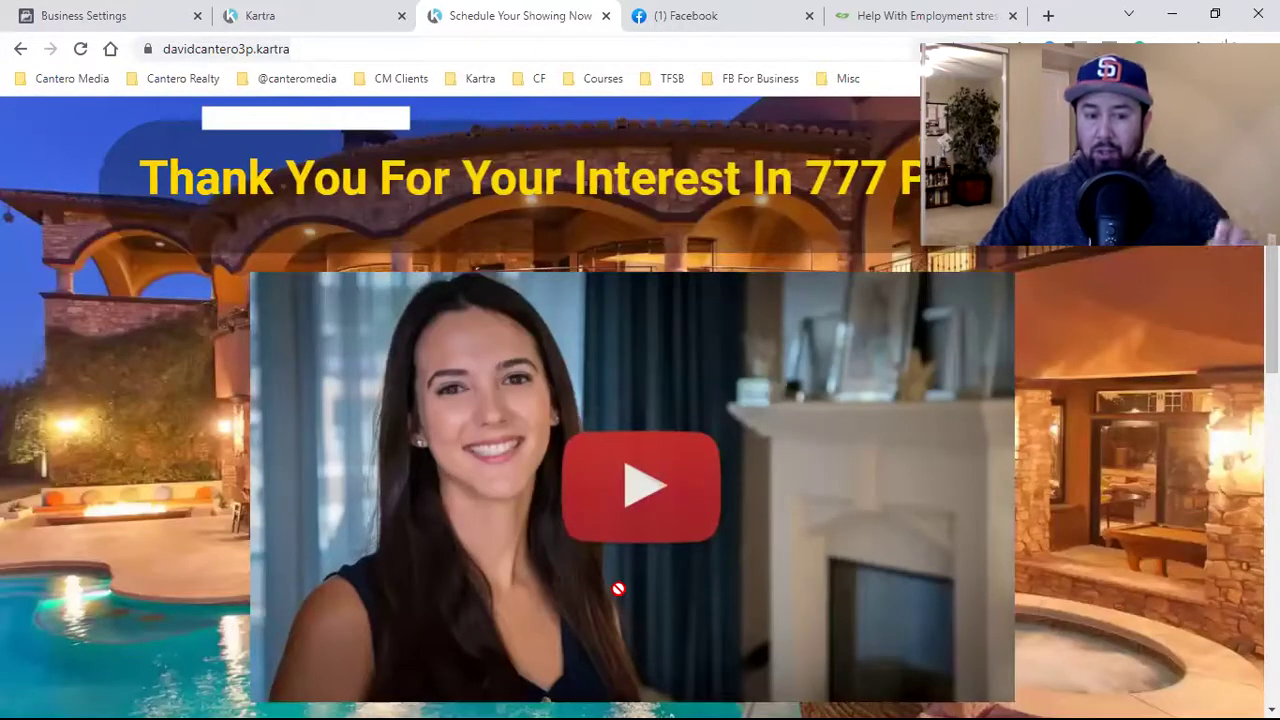
Highlight the web address of the 777 Plaza Blvd thank-you page and show Custom conversions in Business Settings.
click(240, 56)
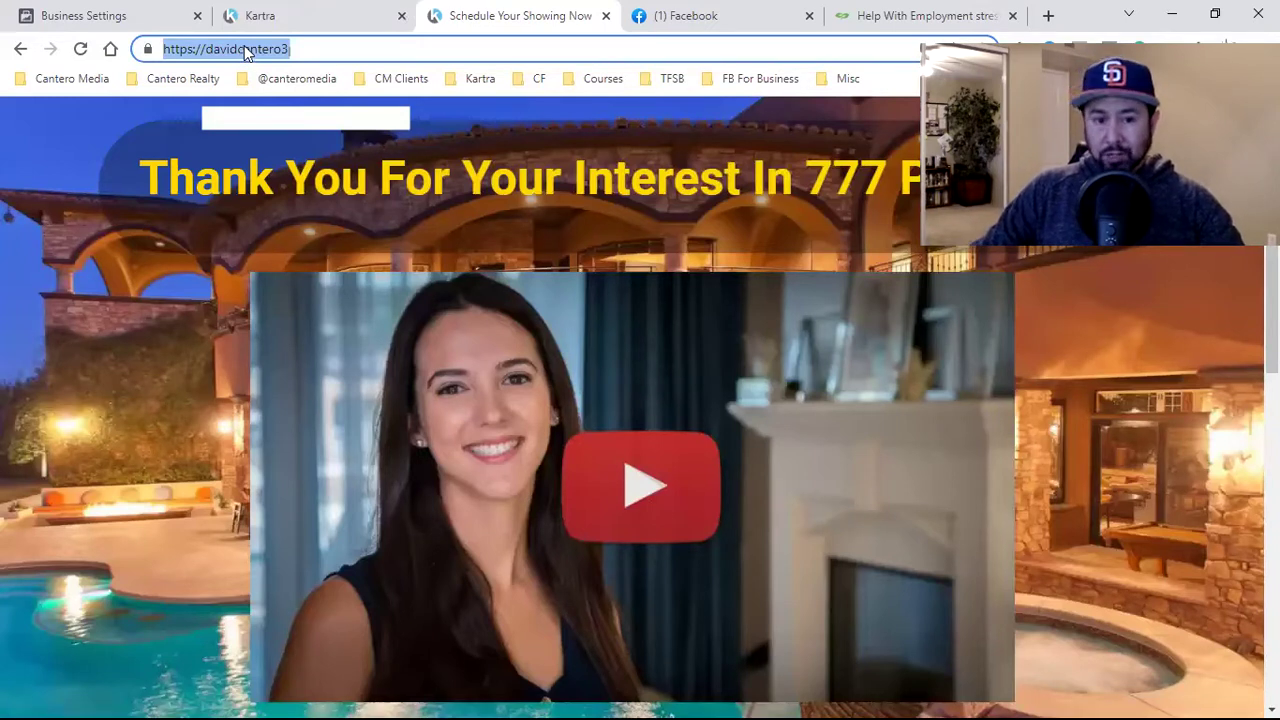
click(60, 14)
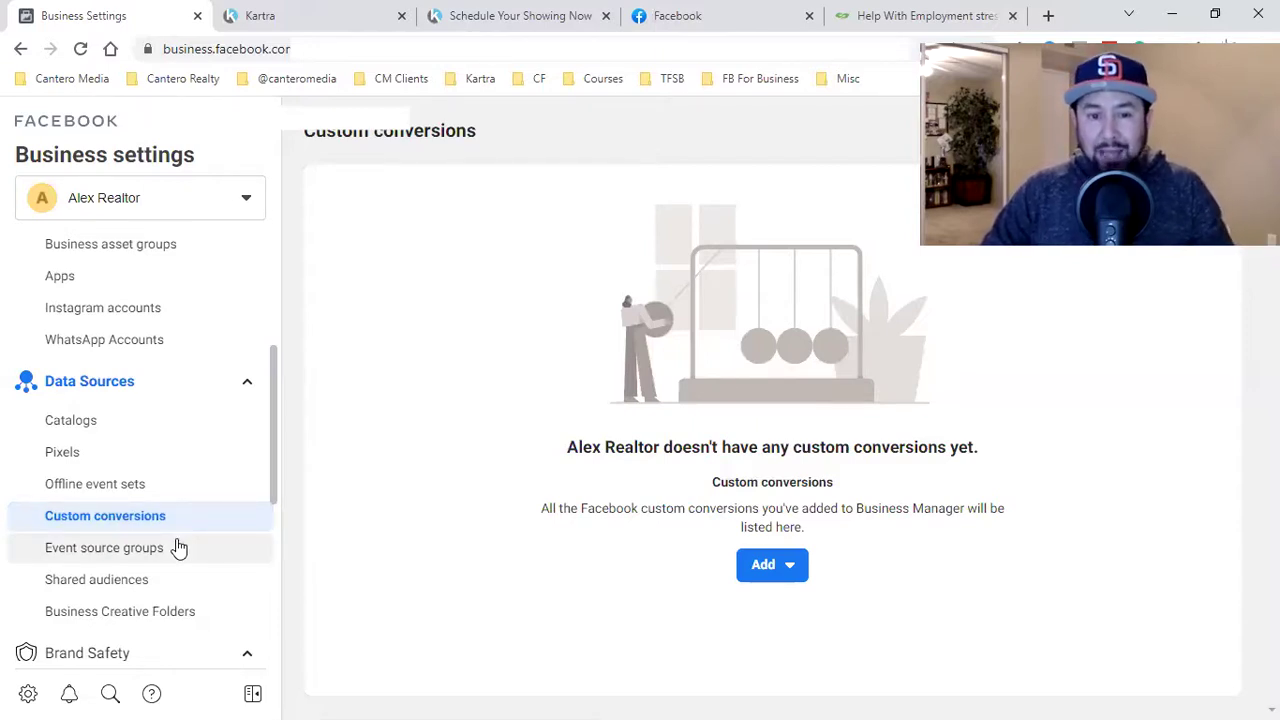
Open the Industrious landing page through Book now in the Facebook post, and show it alongside Business Settings.
click(683, 22)
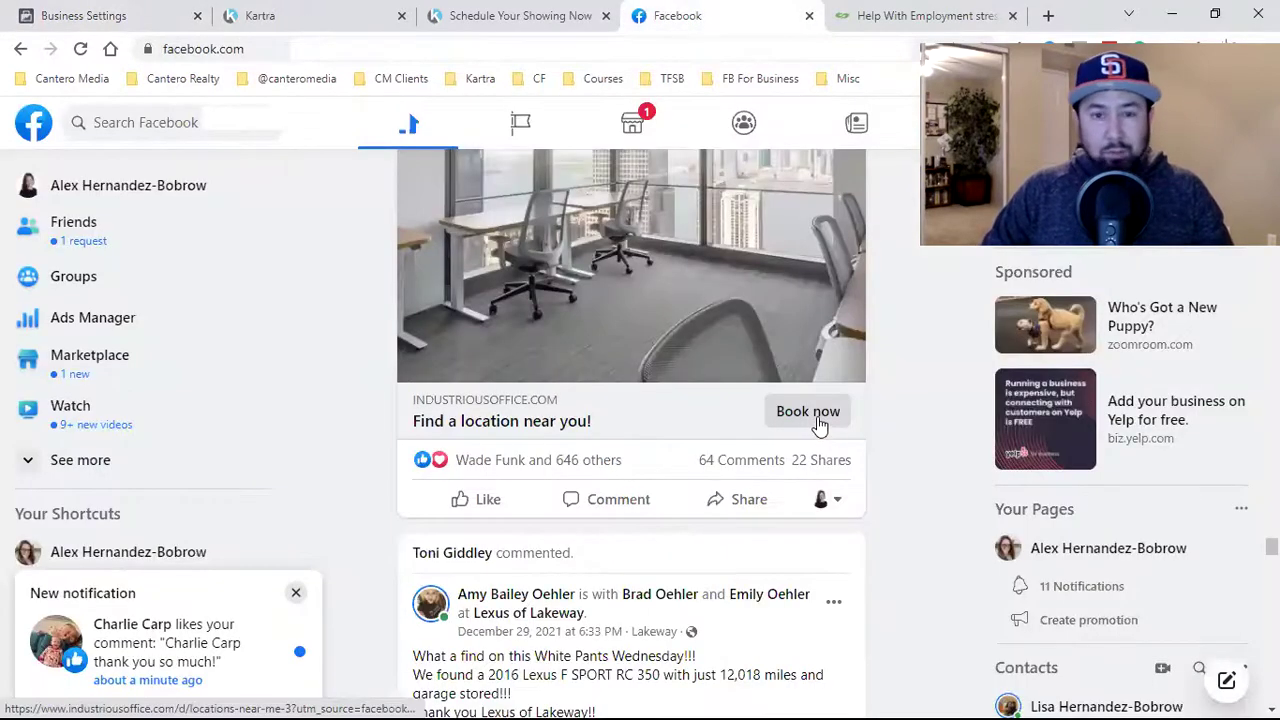
click(816, 418)
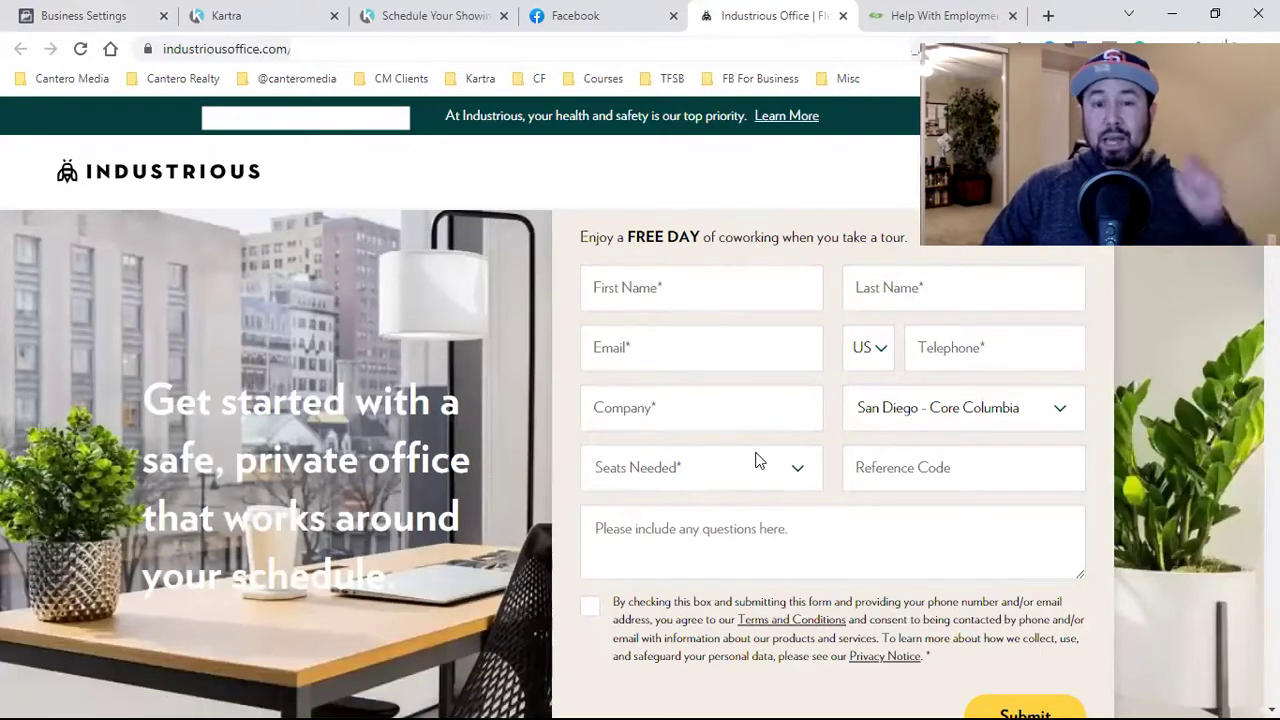
click(128, 12)
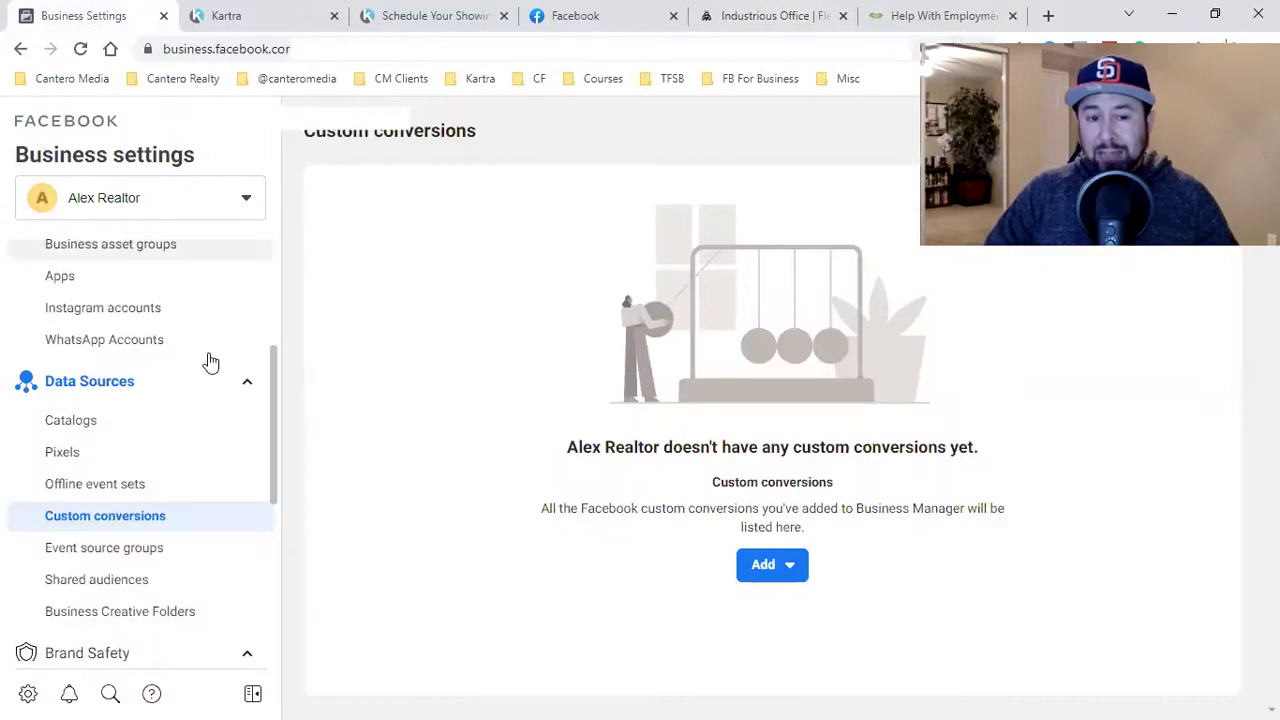
scroll(206, 363, up, 3)
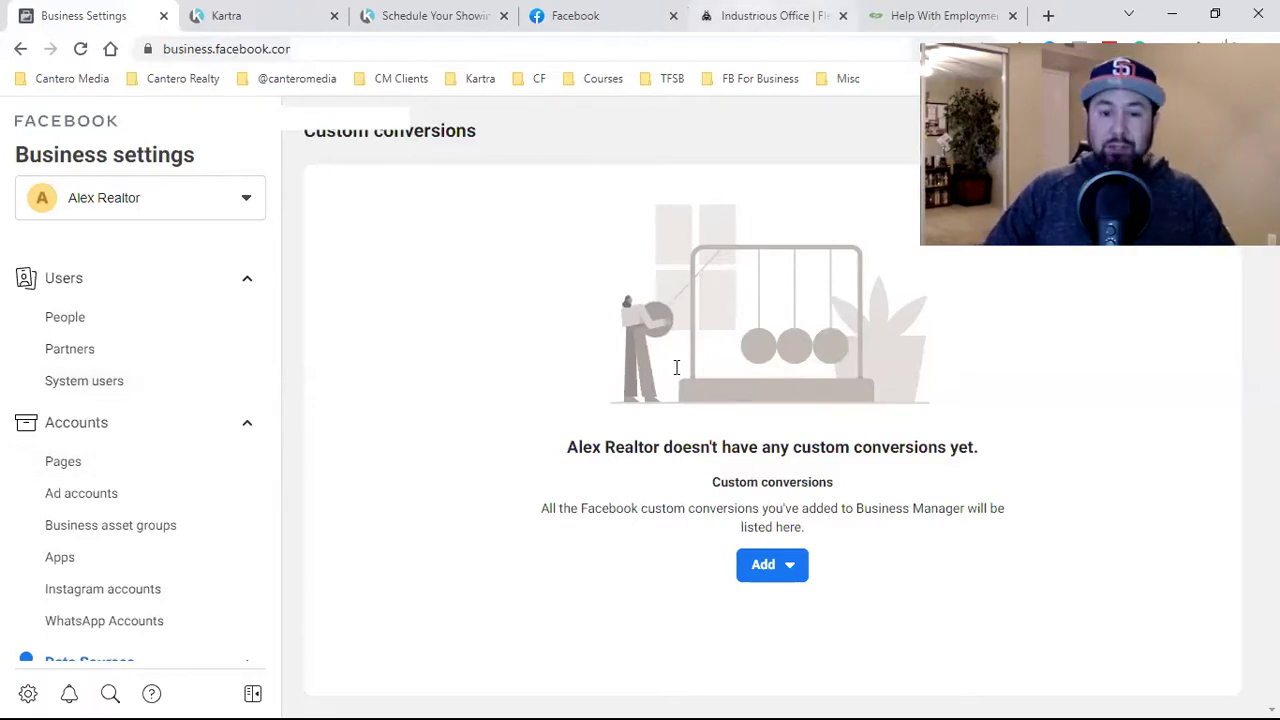
key(ctrl+5)
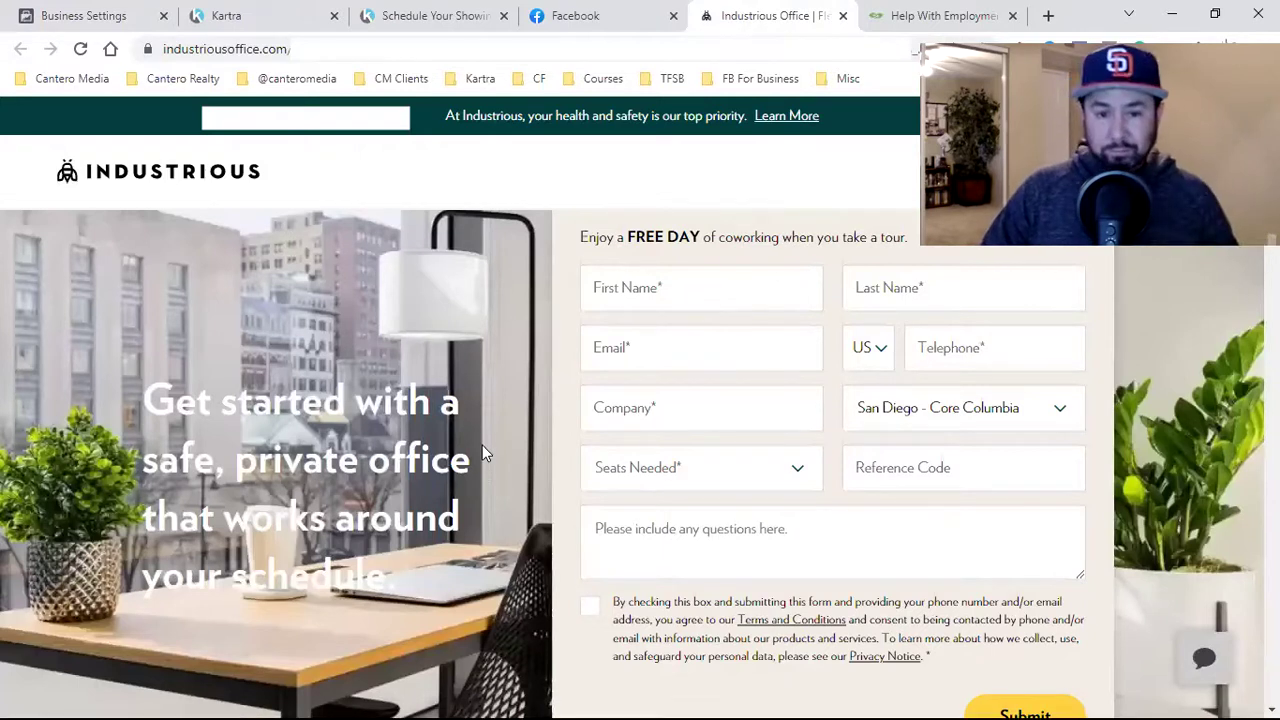
Highlight the domain in the thank-you page's web address and compare the page with Custom conversions in Business Settings.
click(448, 20)
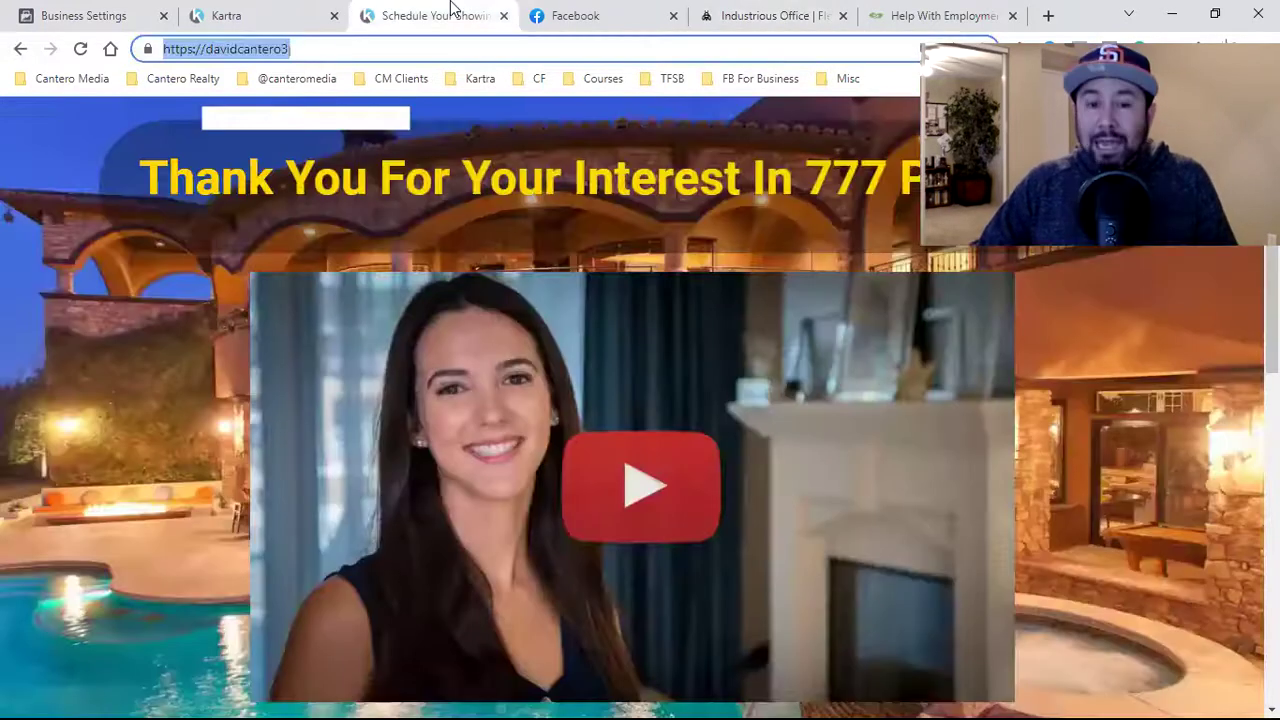
double_click(247, 49)
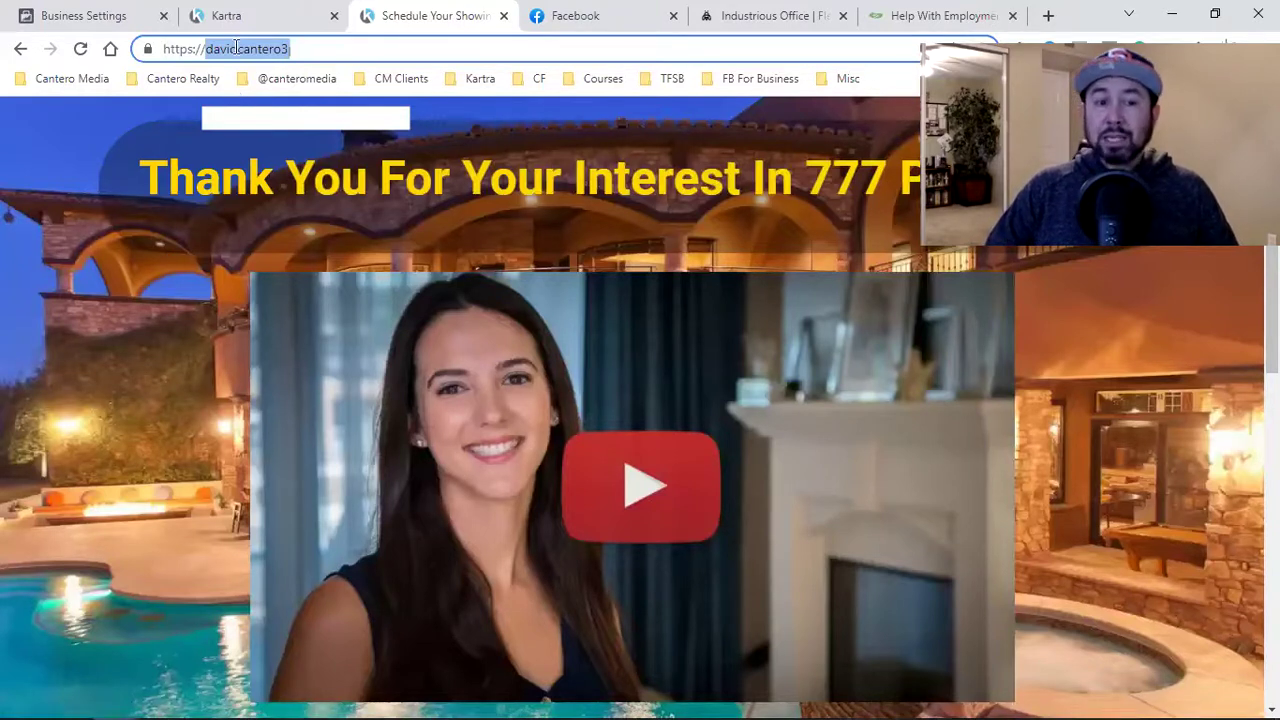
key(ctrl+1)
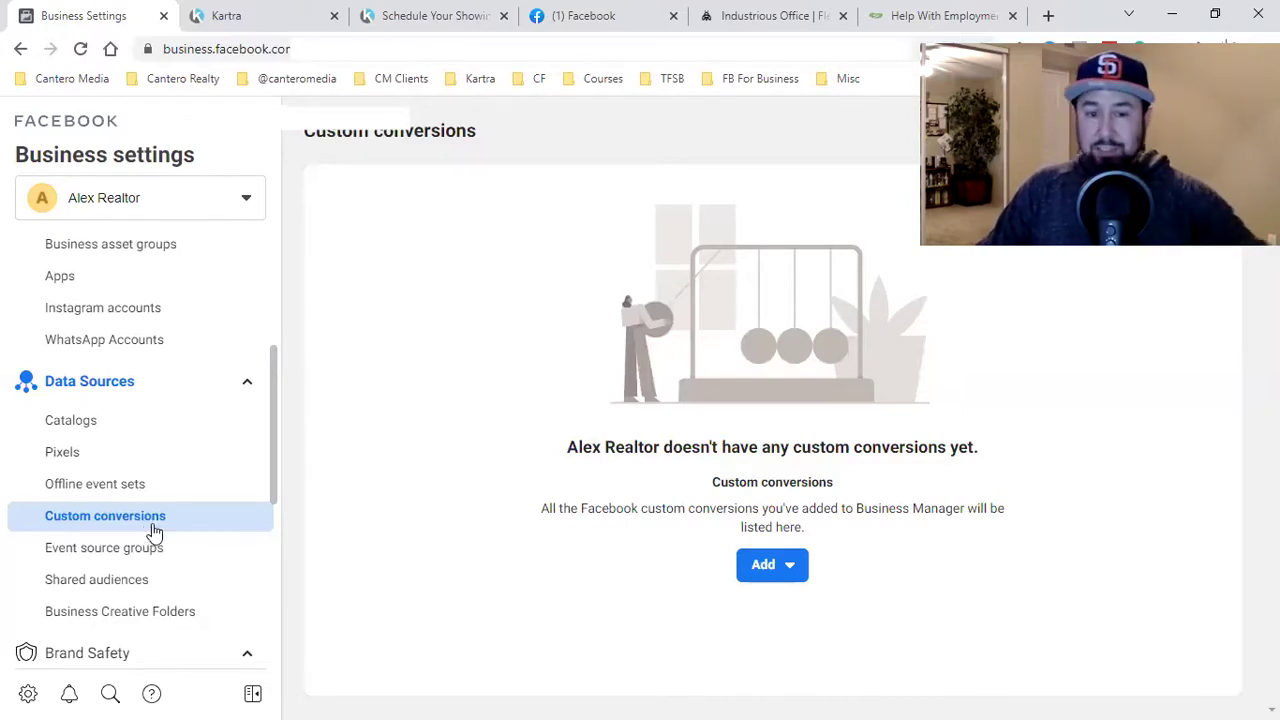
click(479, 12)
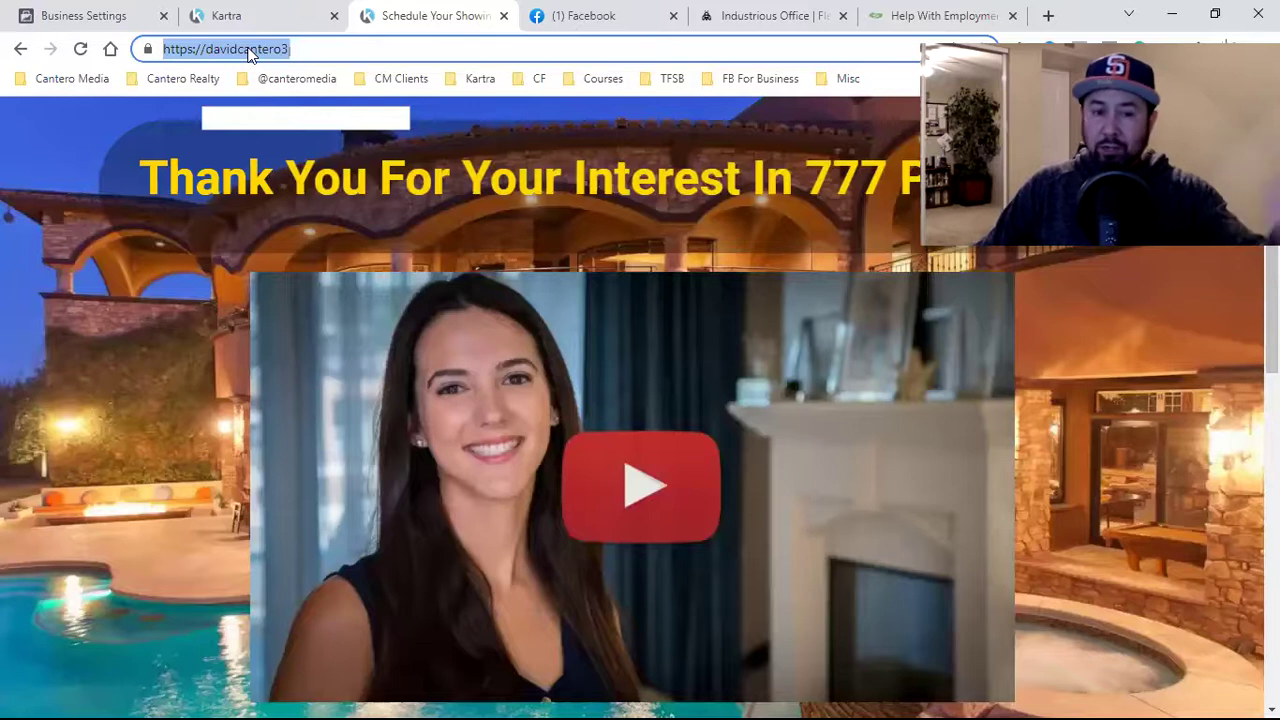
Show the Domains section under Brand Safety in Business Settings.
click(130, 14)
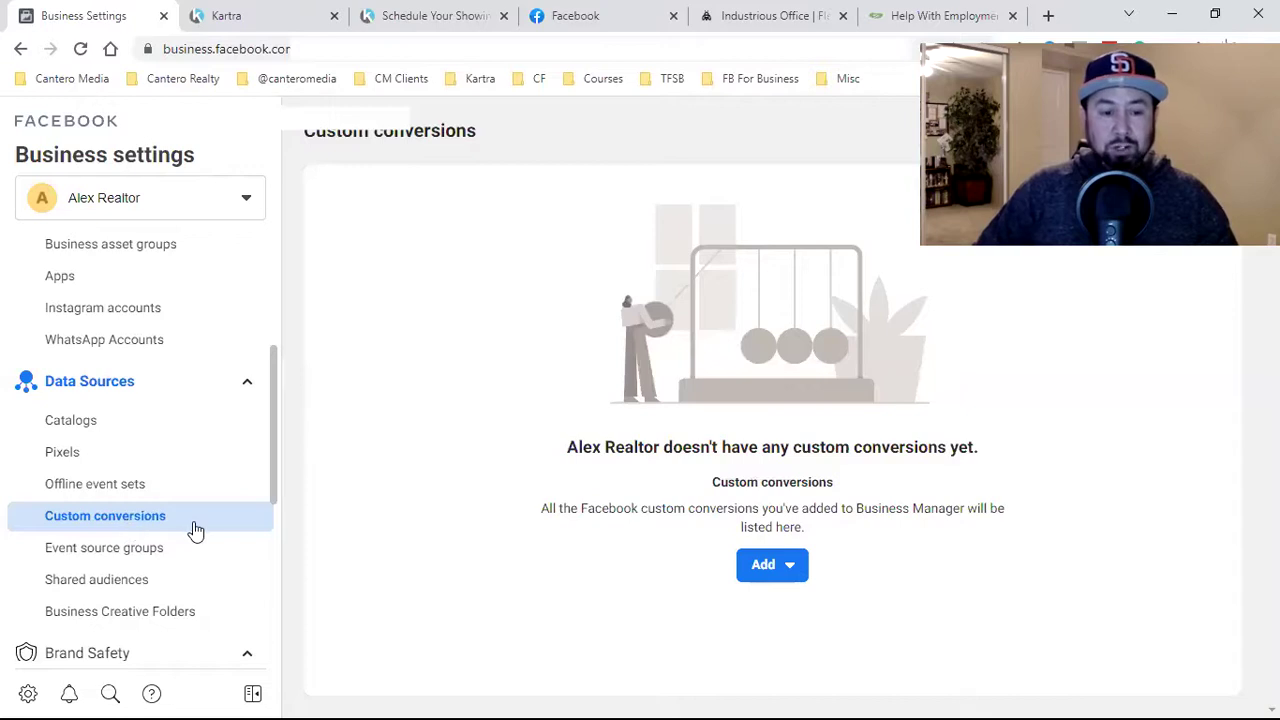
scroll(188, 463, down, 2)
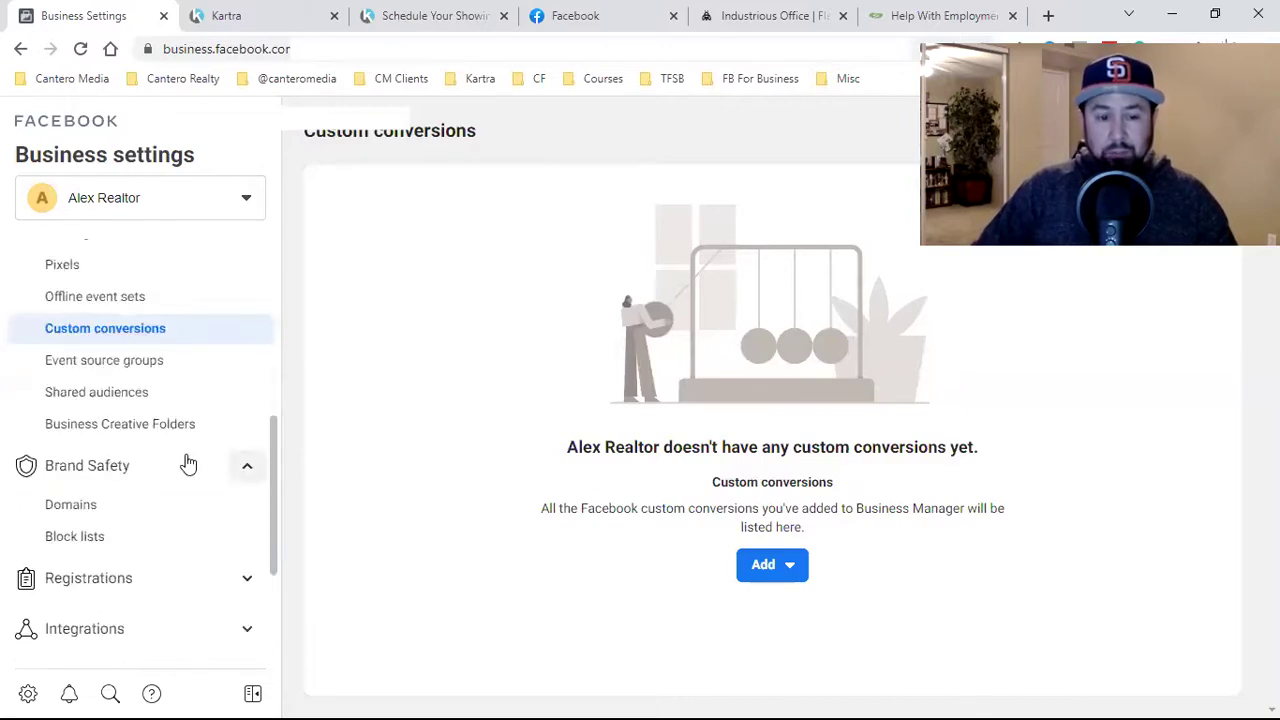
click(149, 508)
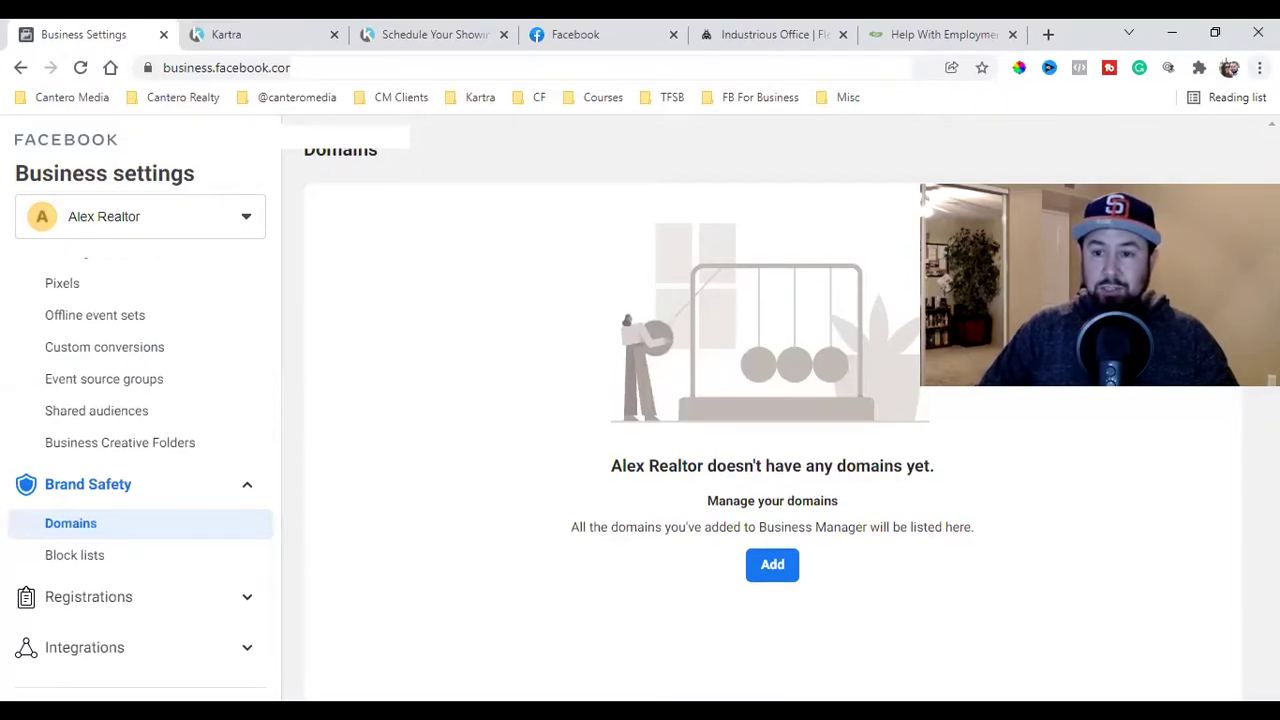
Open a new Incognito window and load the Google home page in it.
key(alt+f)
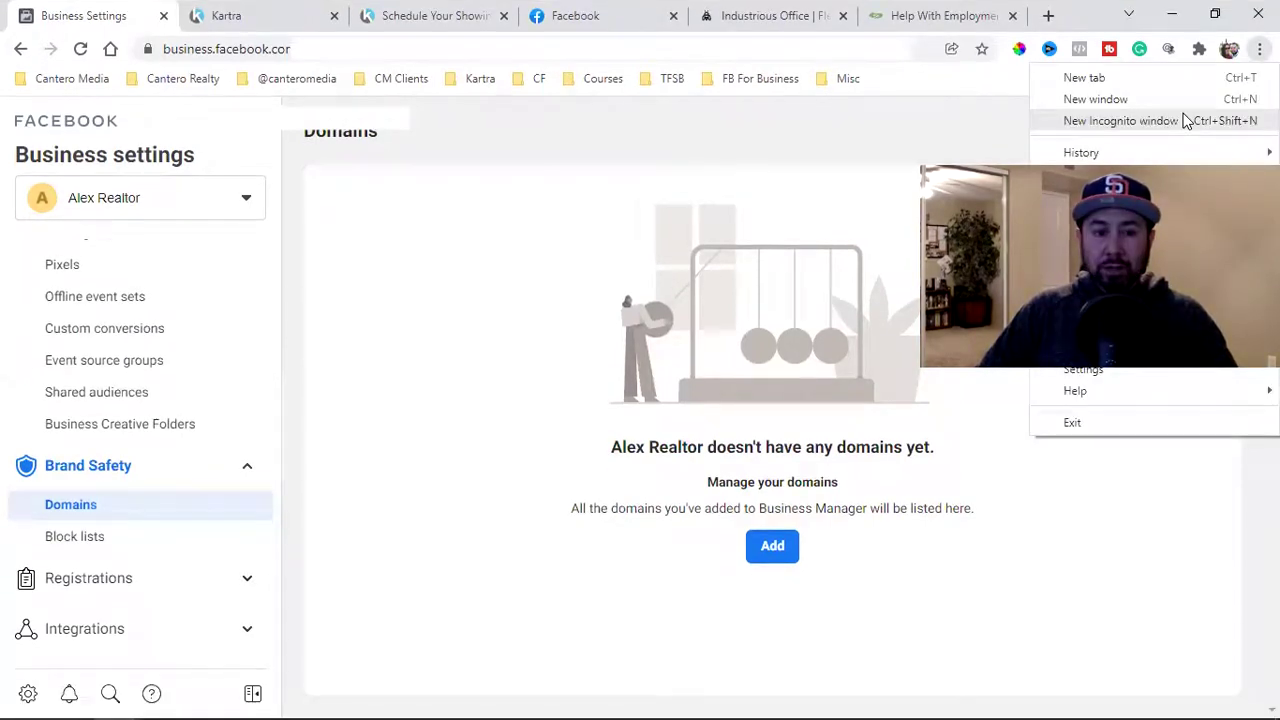
click(1186, 120)
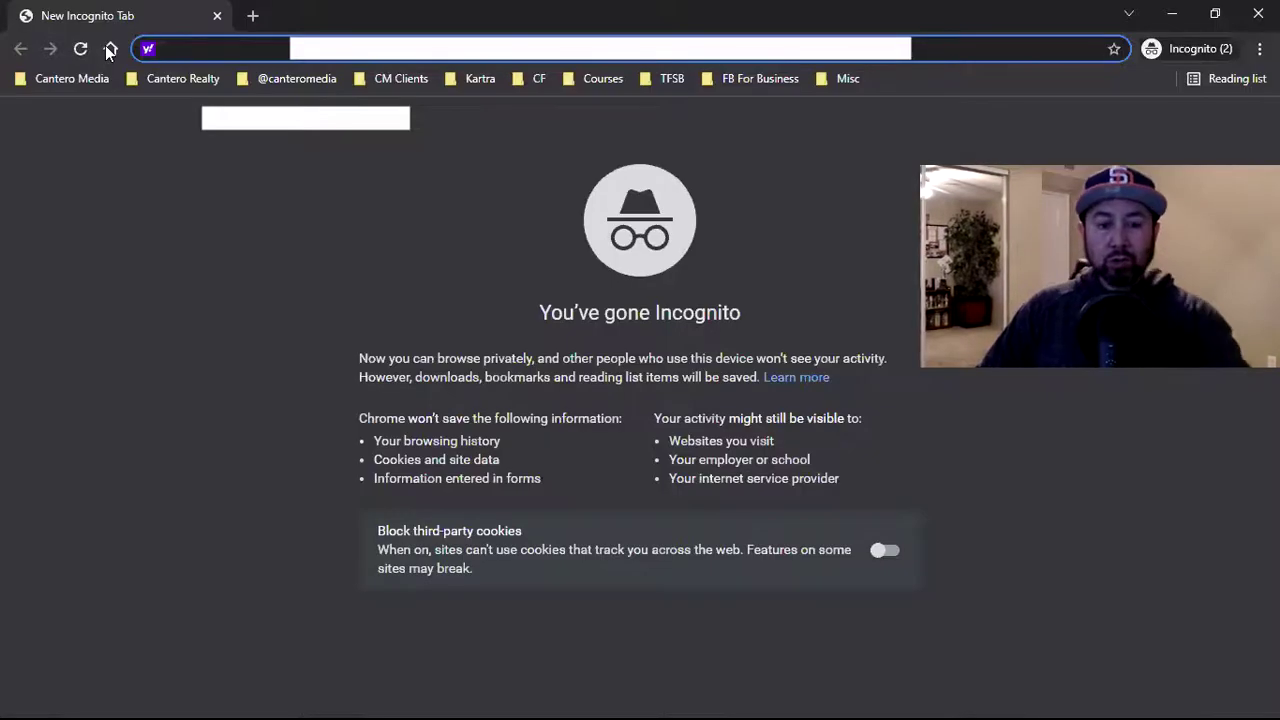
click(110, 48)
Search Google for "cheap domains".
text(cheap doamm)
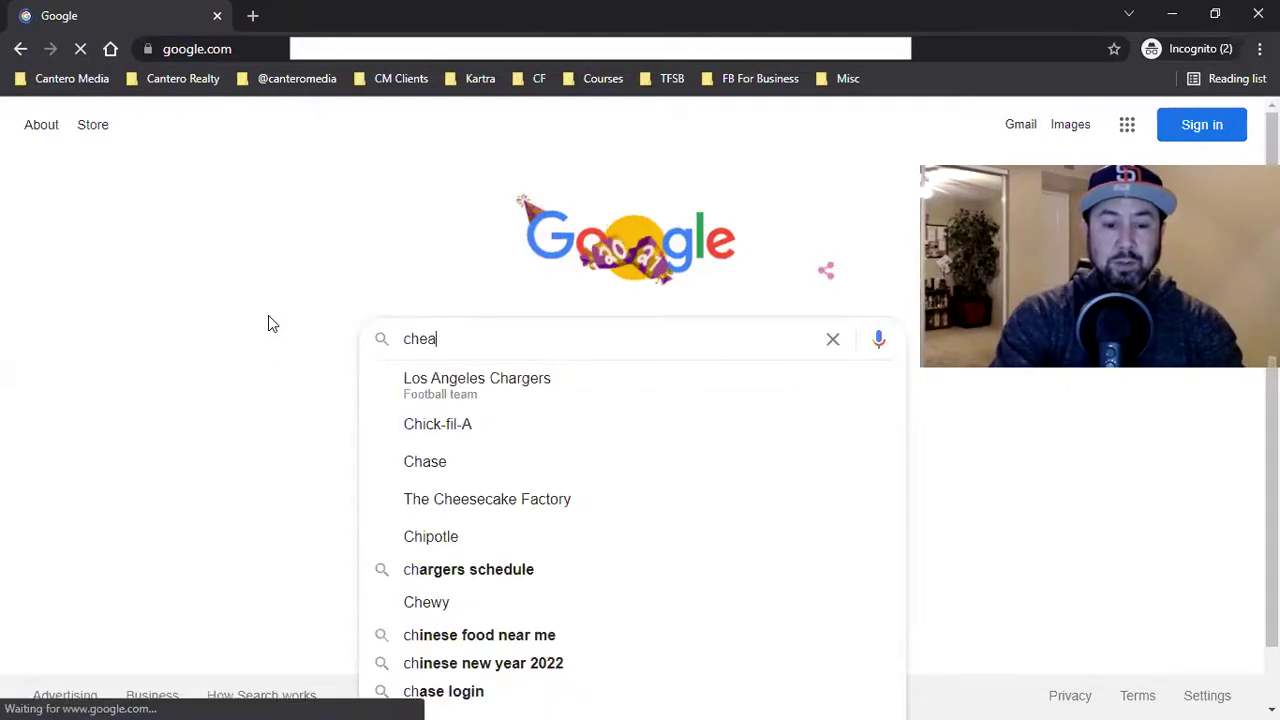
key(BackSpace)
key(BackSpace)
key(BackSpace)
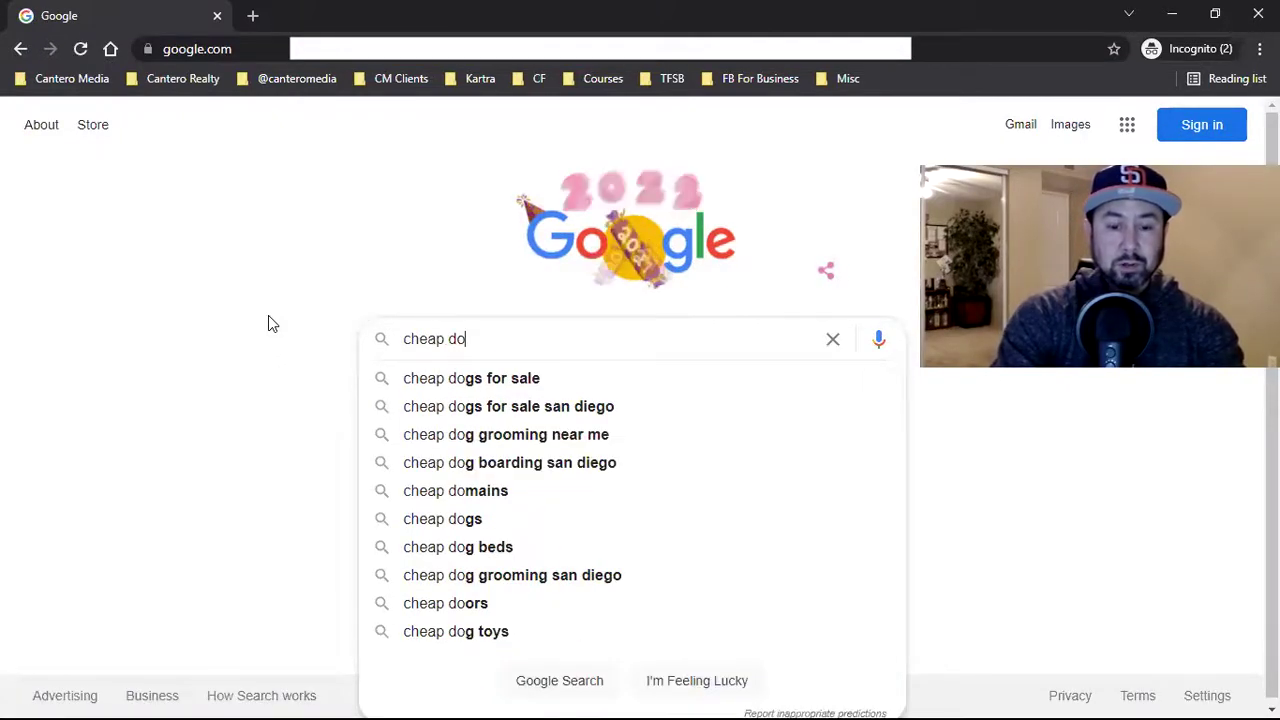
text(mians)
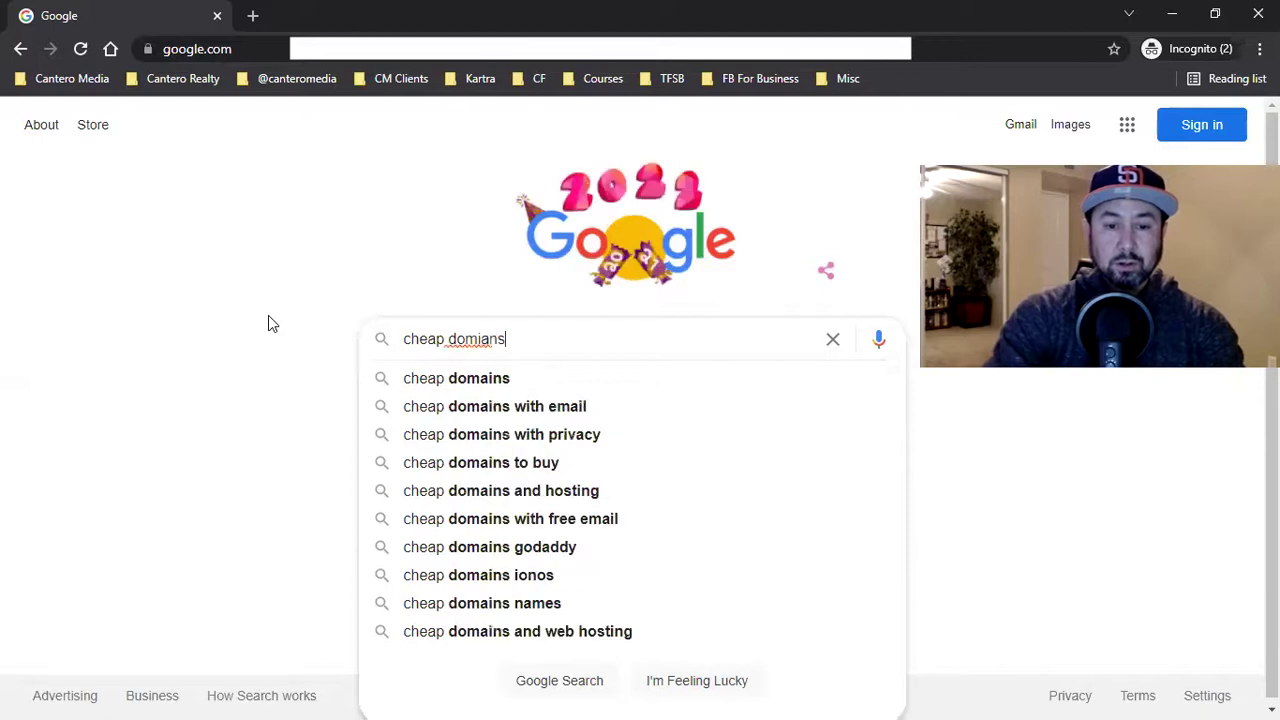
key(BackSpace)
key(BackSpace)
key(BackSpace)
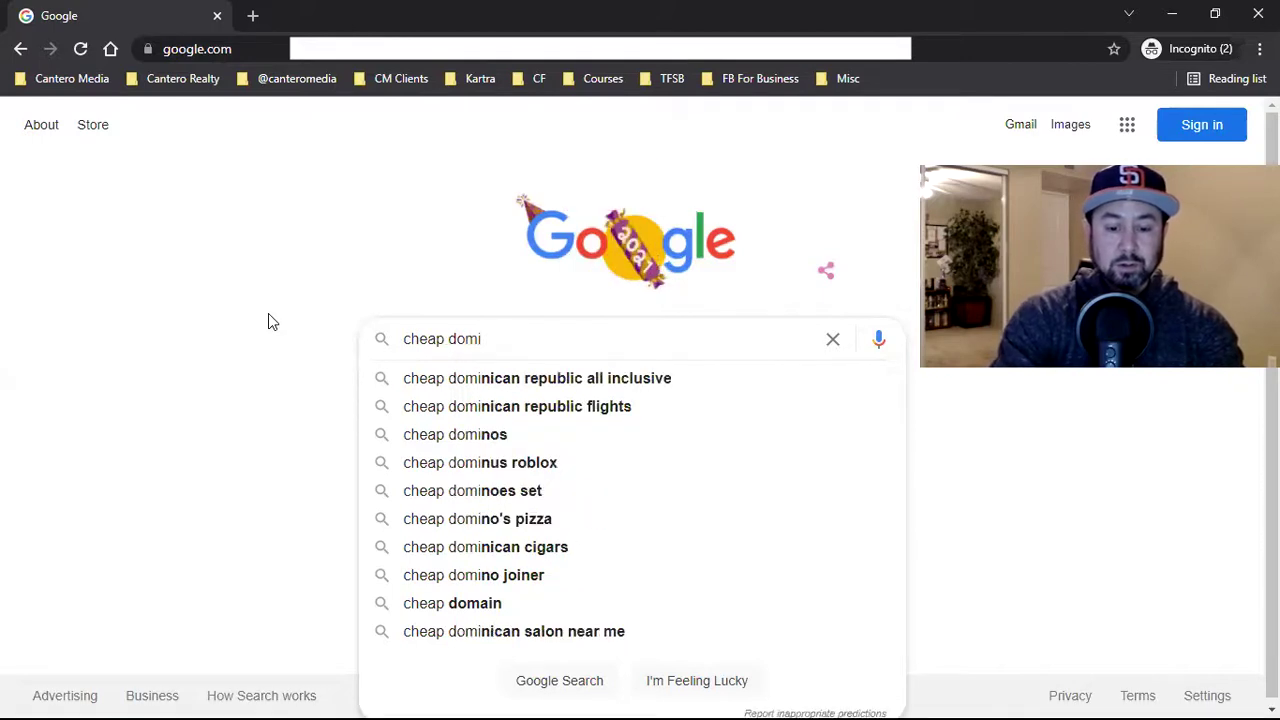
key(BackSpace)
text(ains)
key(Return)
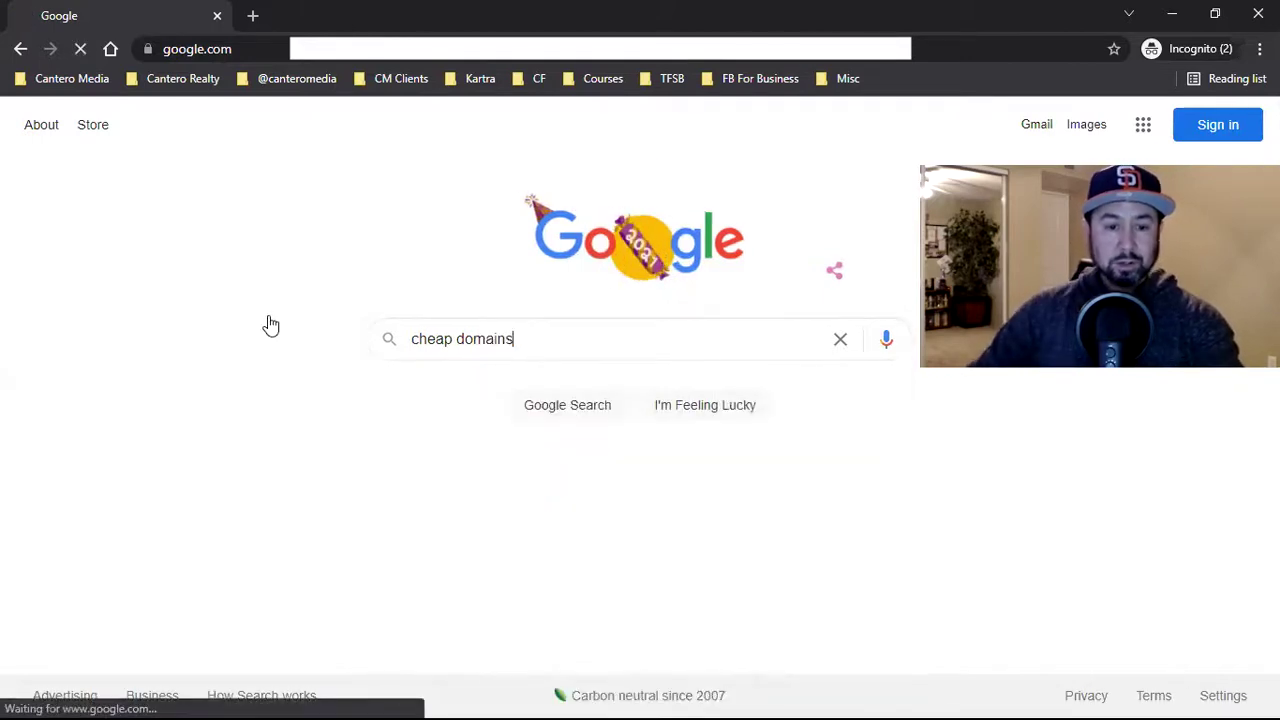
Look through the search results for domain registrars and their prices.
scroll(322, 380, down, 1)
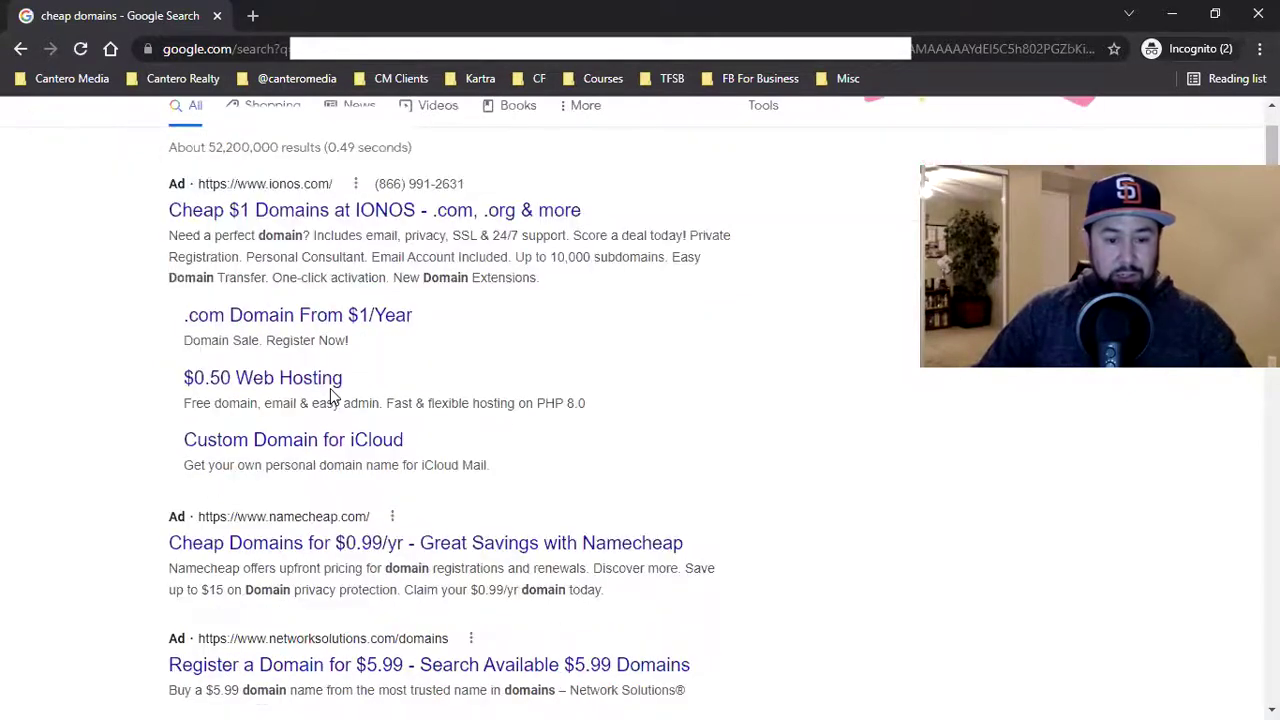
scroll(333, 392, down, 2)
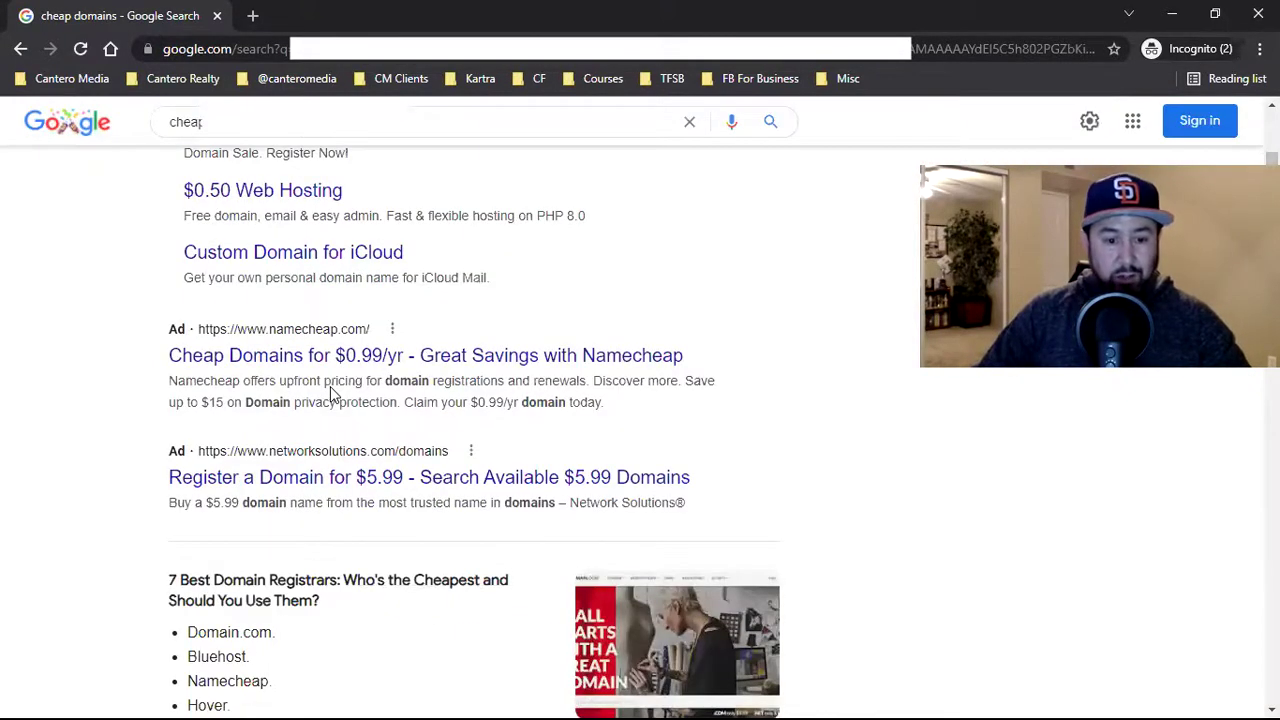
scroll(333, 395, down, 5)
scroll(333, 397, down, 1)
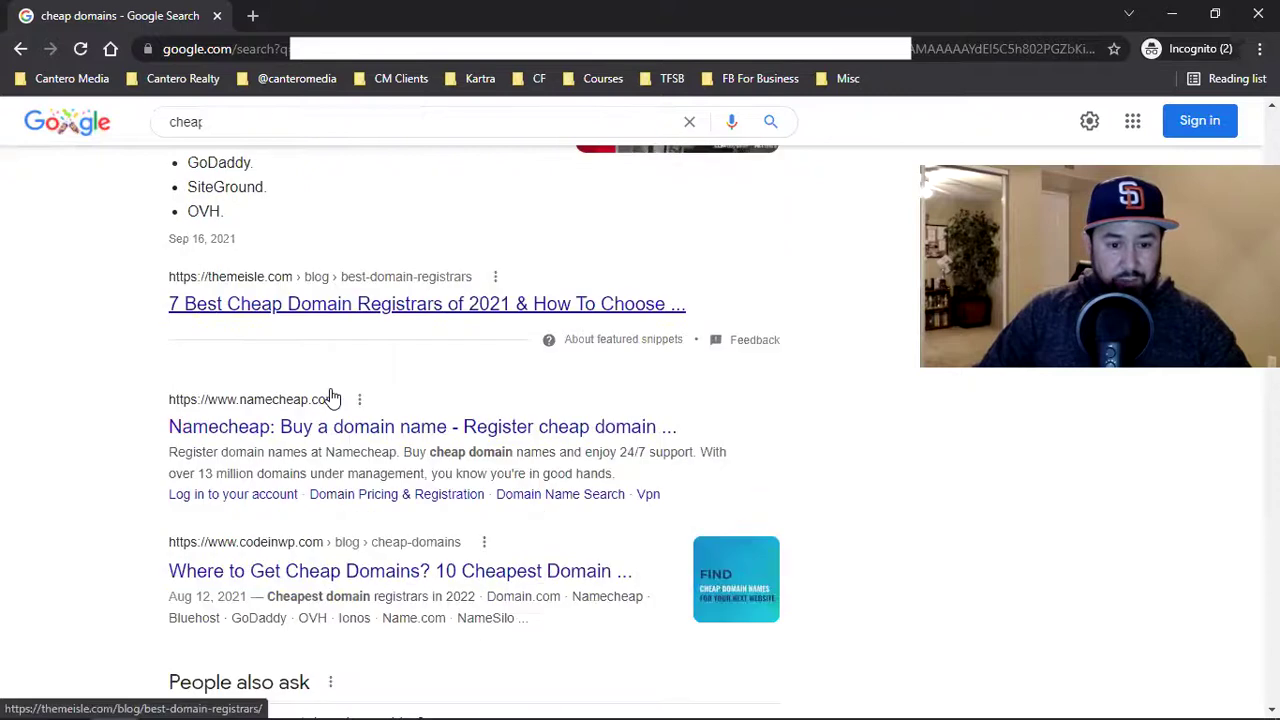
scroll(333, 397, down, 6)
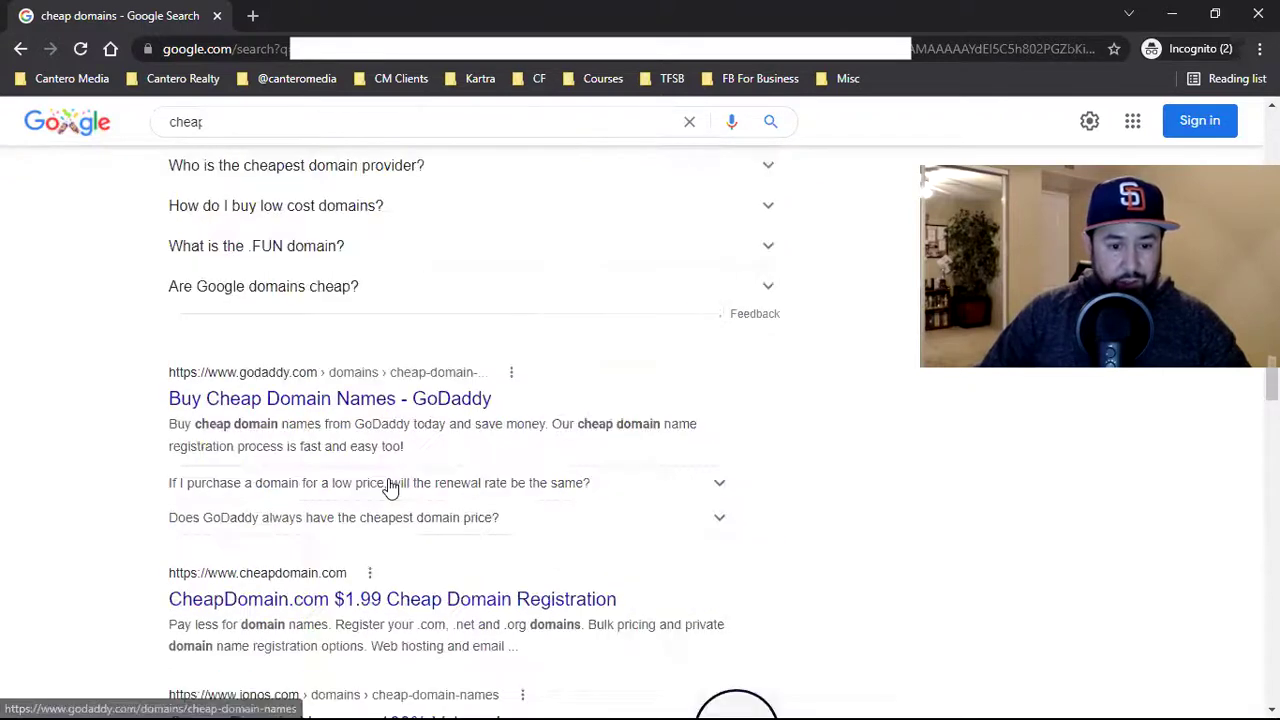
scroll(390, 487, down, 4)
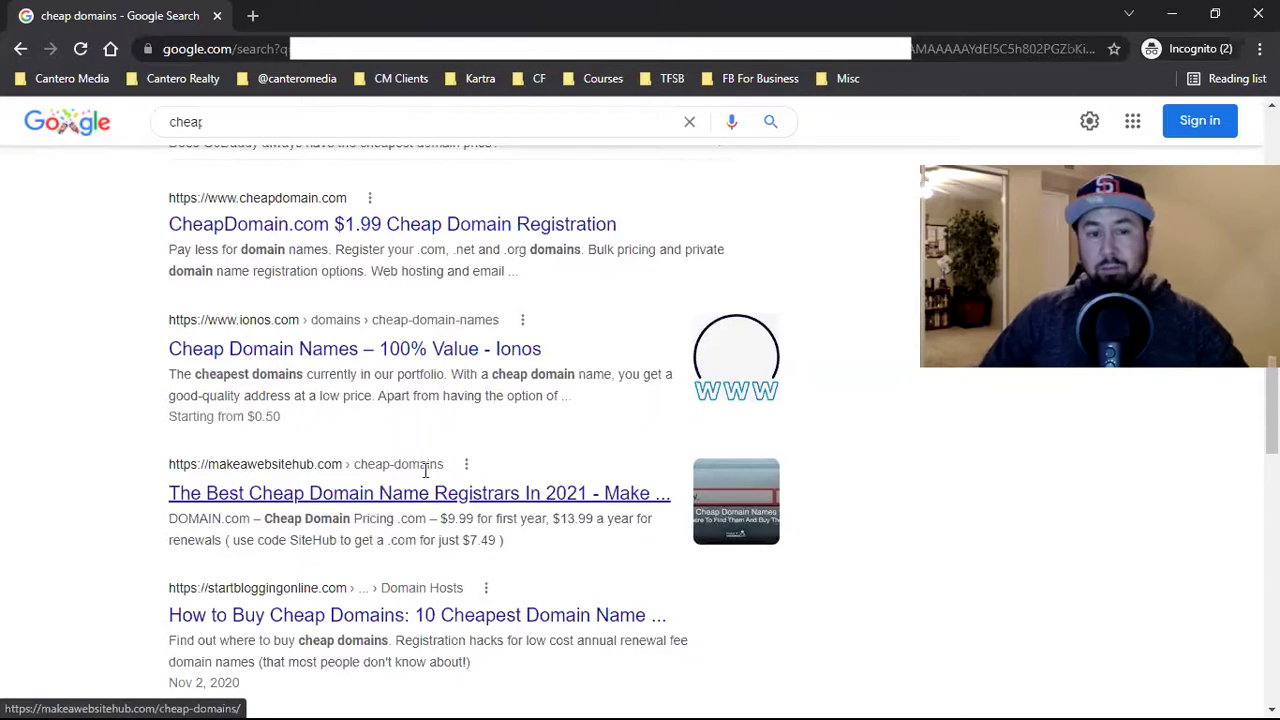
Return to the start of the results and run the "cheap domains" search again.
scroll(155, 297, up, 10)
click(310, 150)
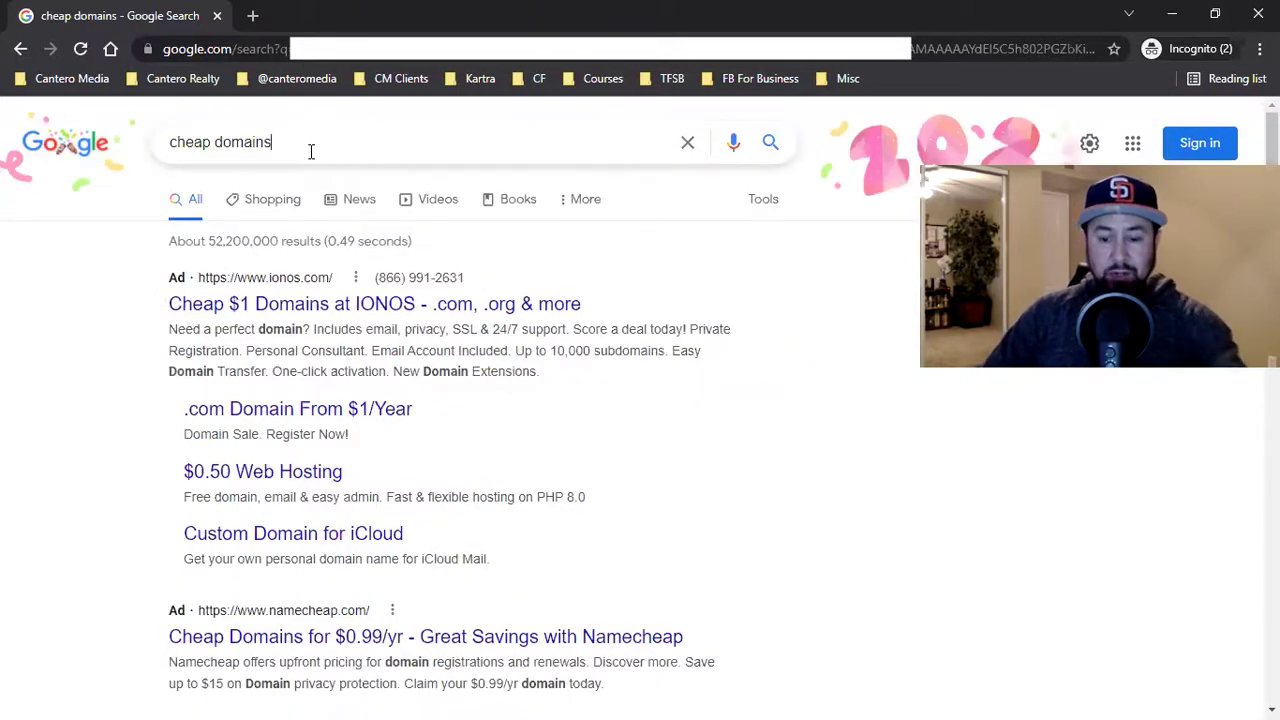
key(Return)
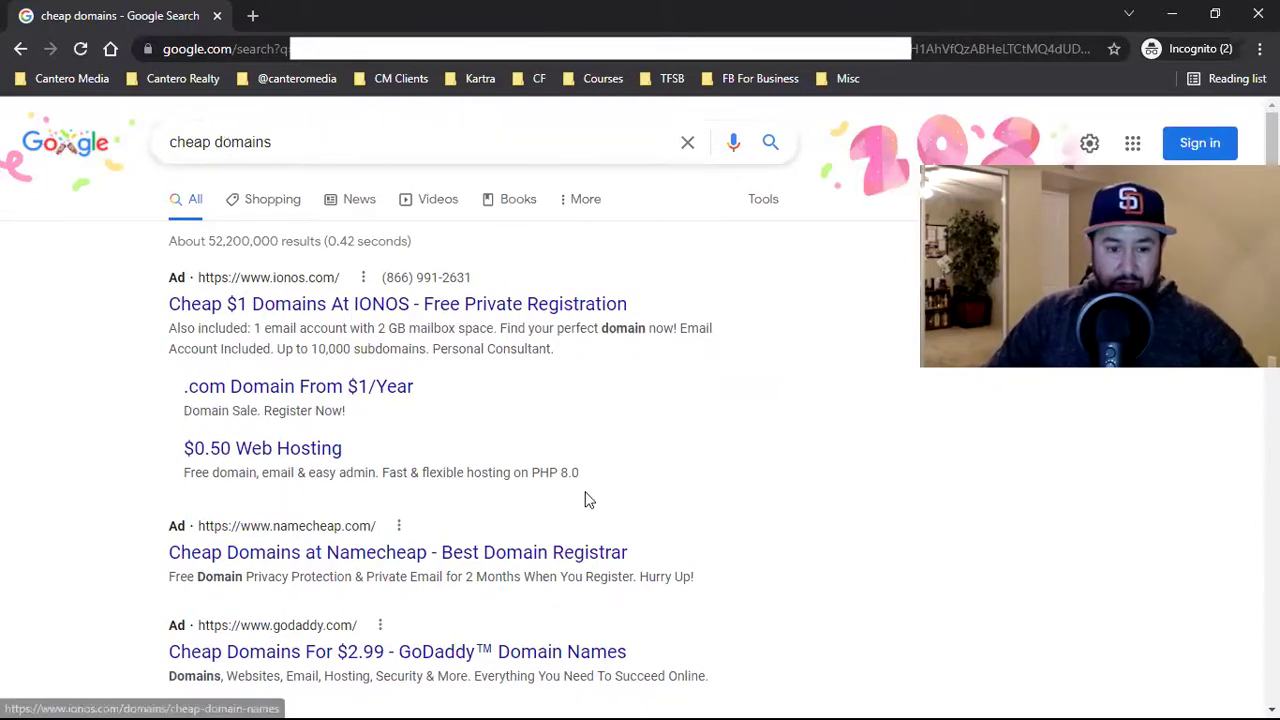
Return from the domain search to Business settings and open the business's ad accounts.
scroll(175, 345, down, 2)
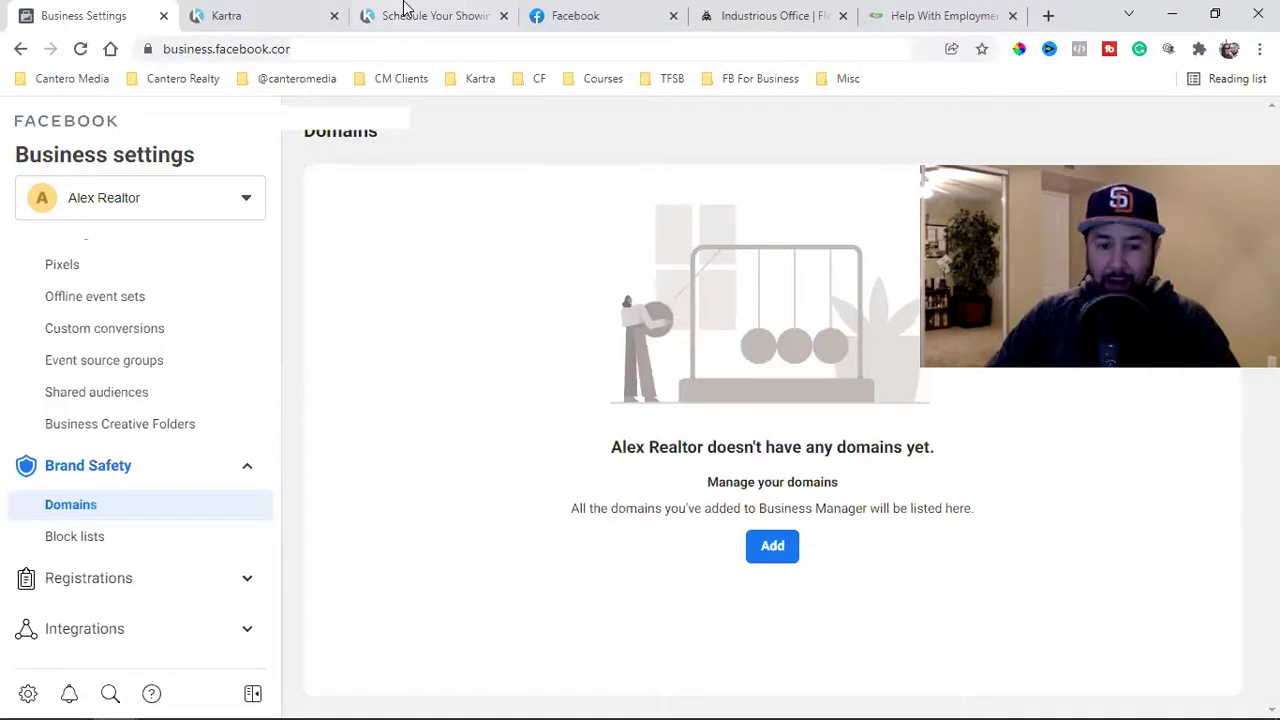
click(405, 8)
click(88, 8)
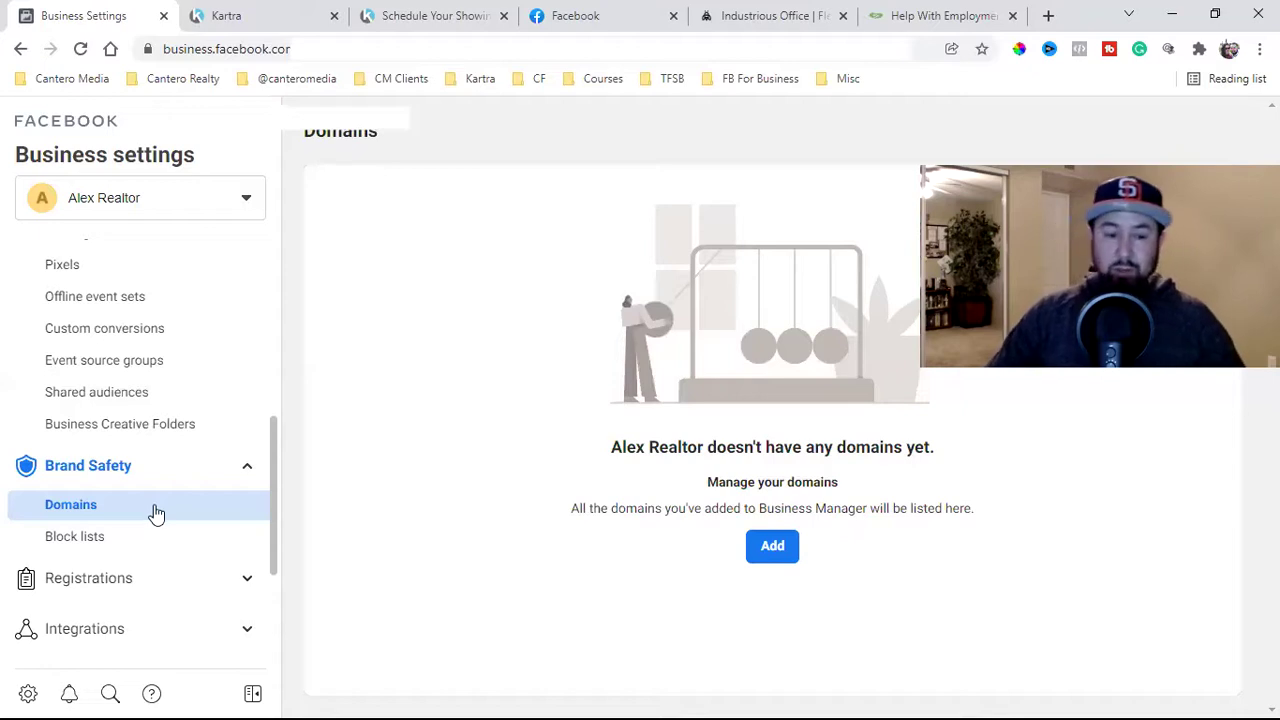
scroll(156, 513, down, 2)
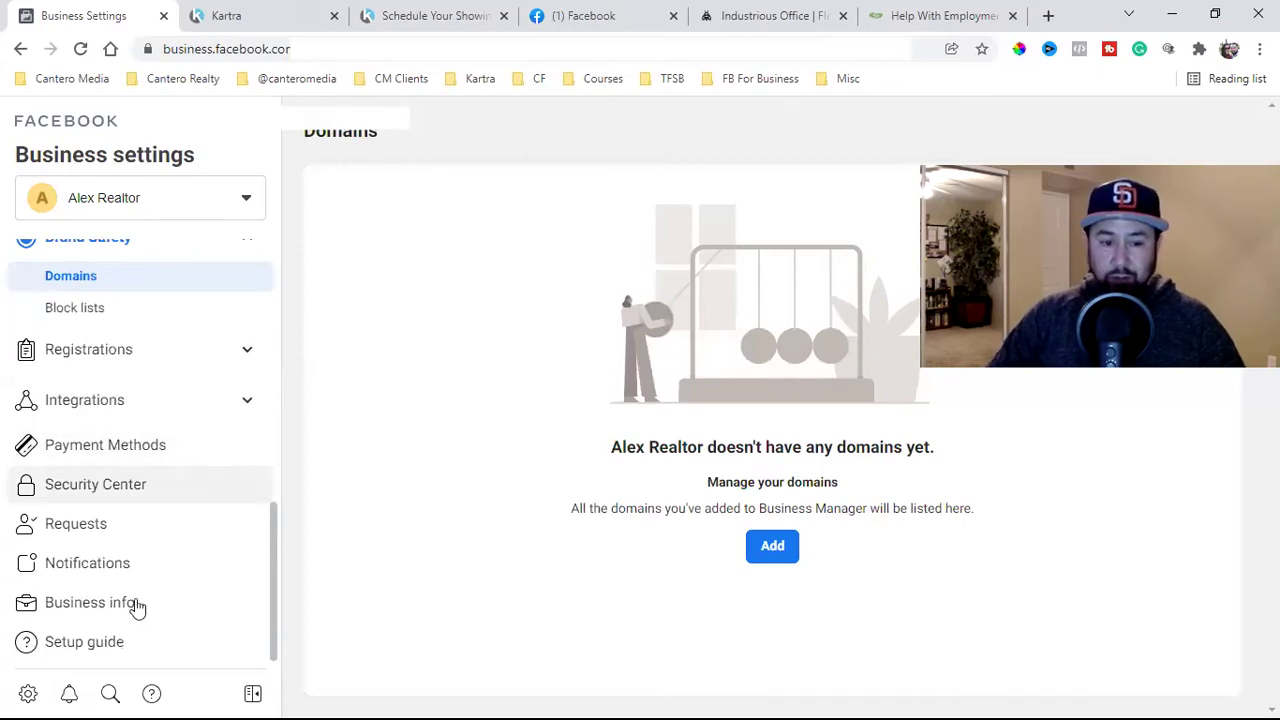
scroll(141, 464, up, 5)
click(141, 464)
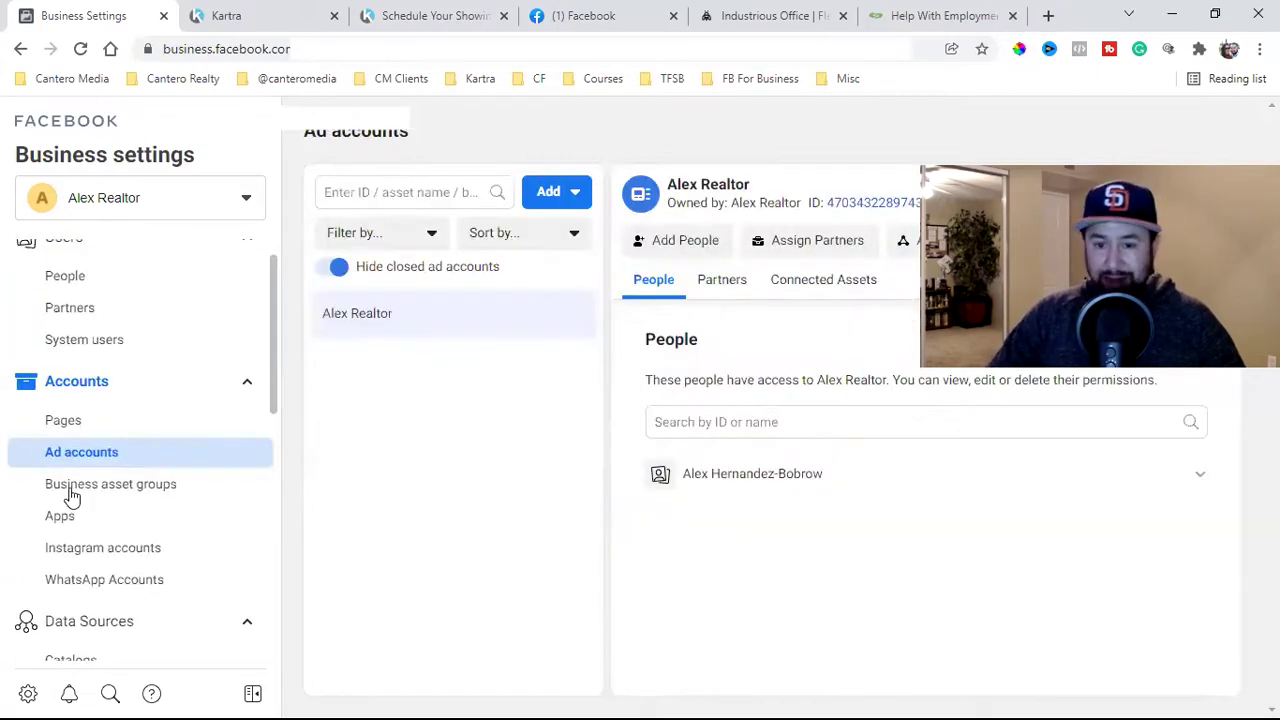
Open Ads Manager from Business settings and answer No to the question about politics or issues of national importance.
scroll(70, 495, up, 1)
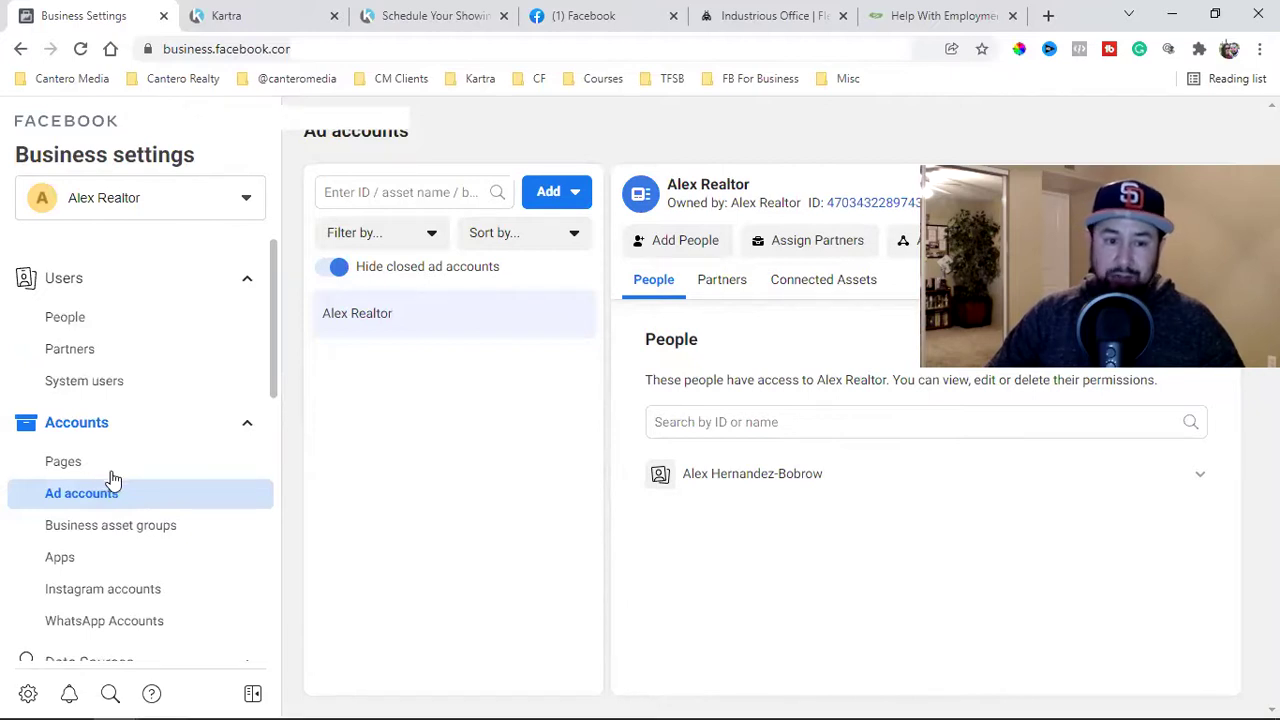
click(257, 143)
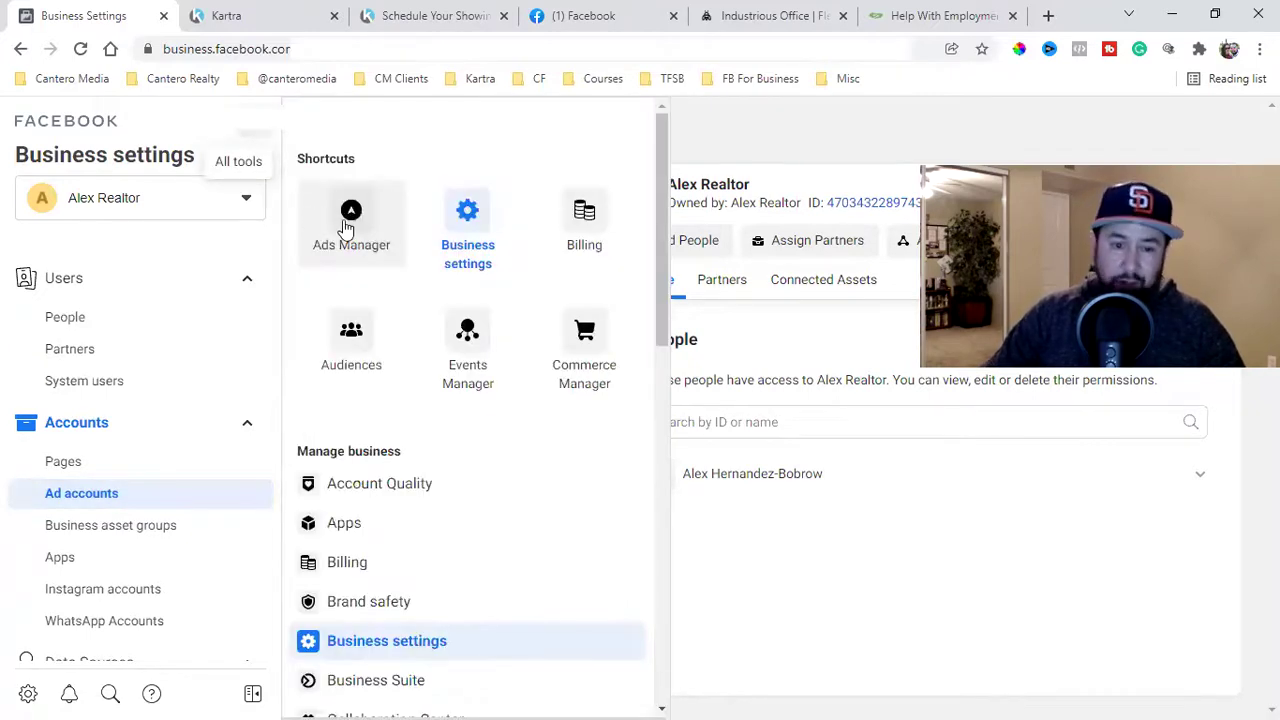
click(350, 222)
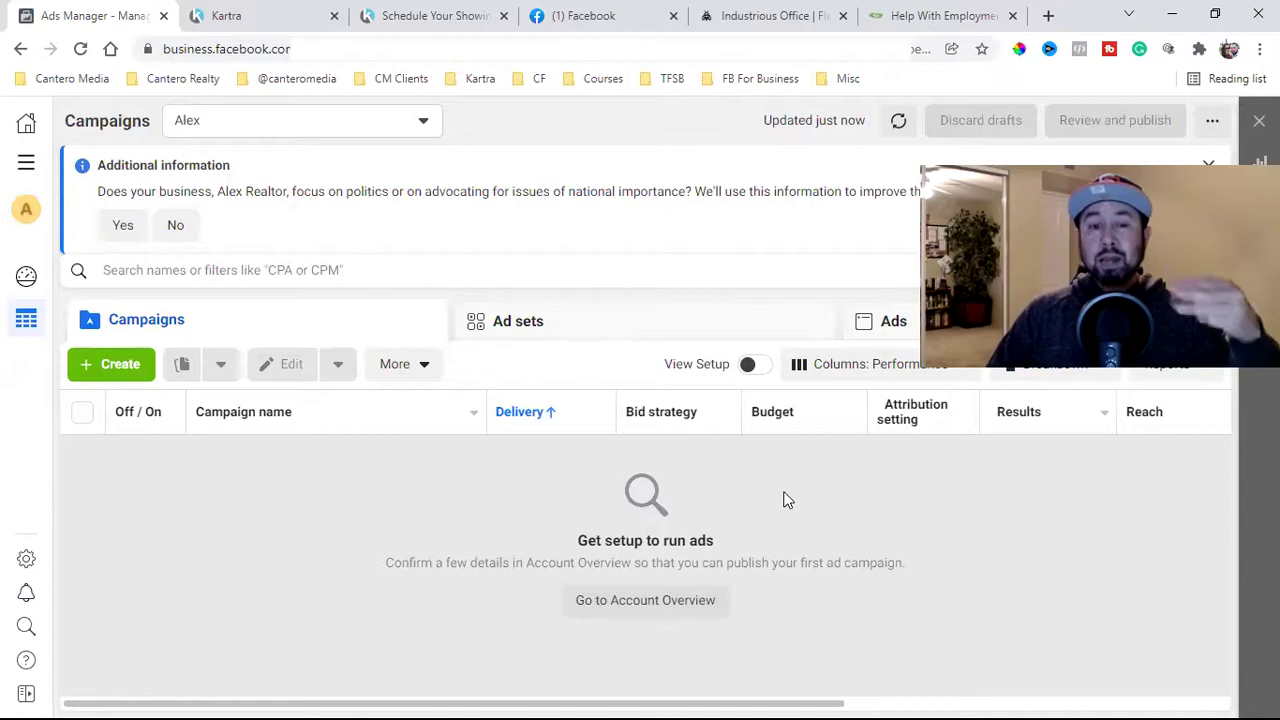
click(177, 226)
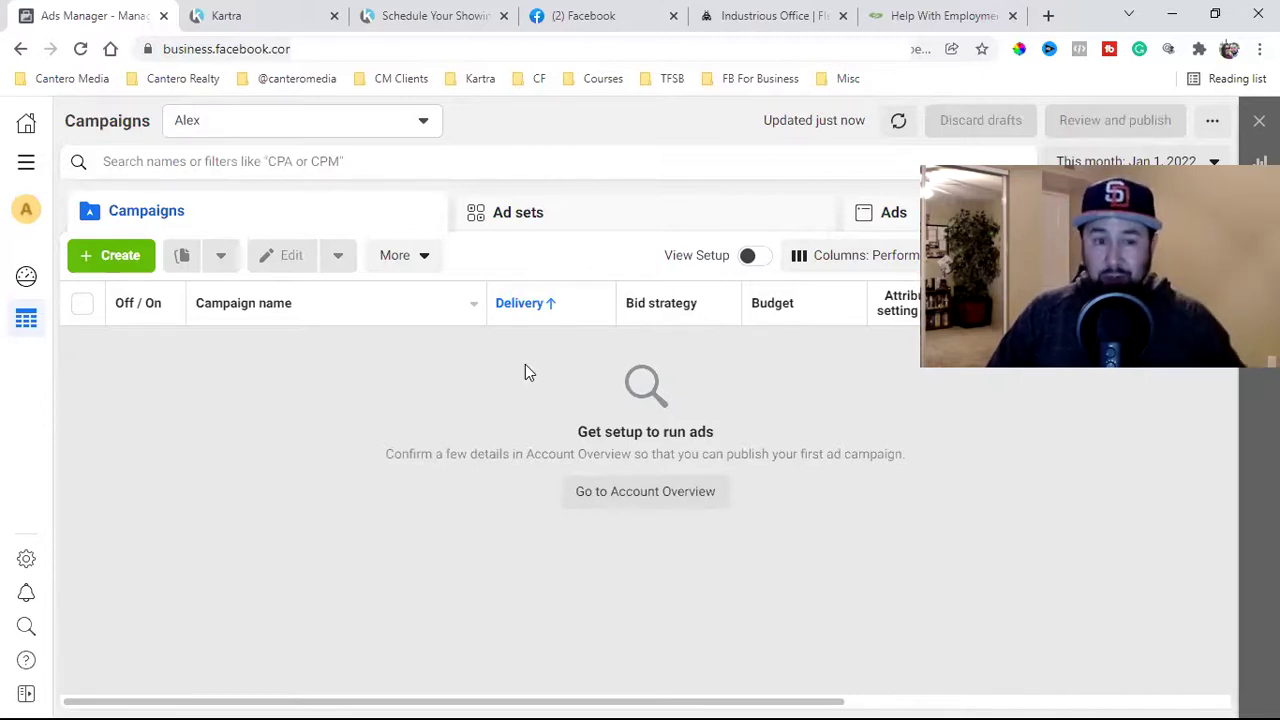
Check in the account list that the Alex Realtor ad account is the selected one.
click(222, 130)
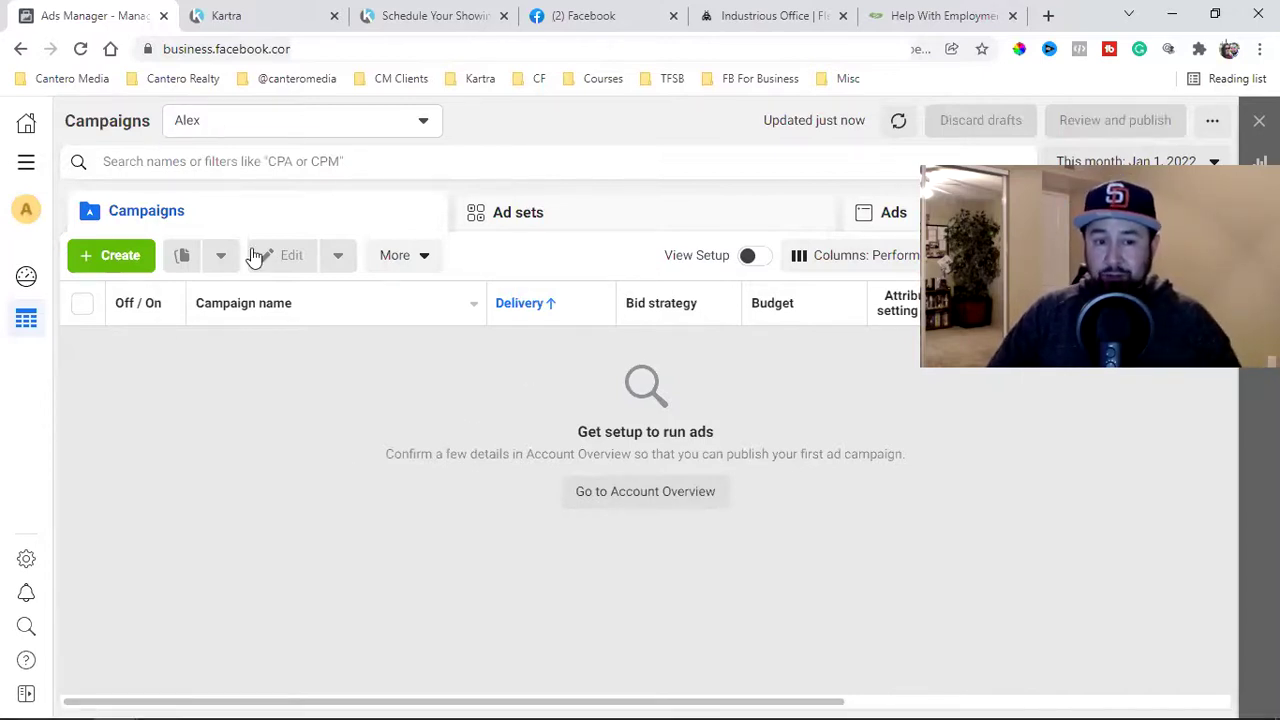
click(253, 257)
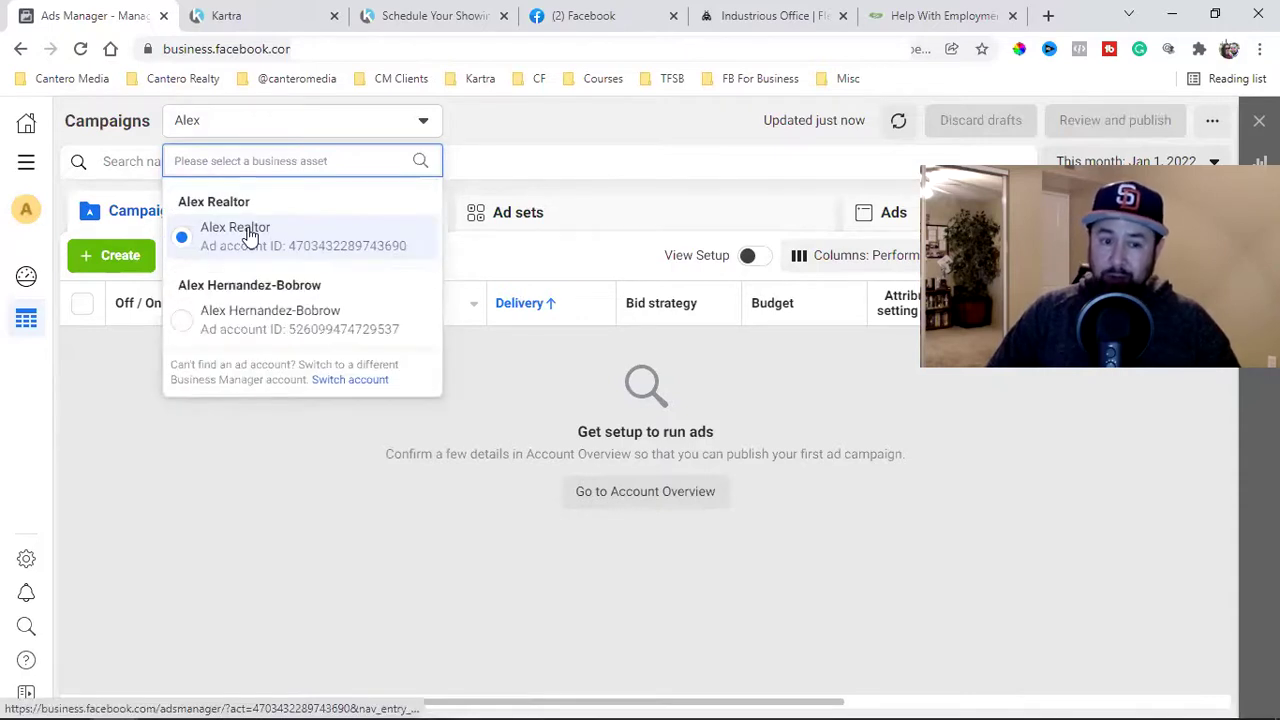
click(176, 474)
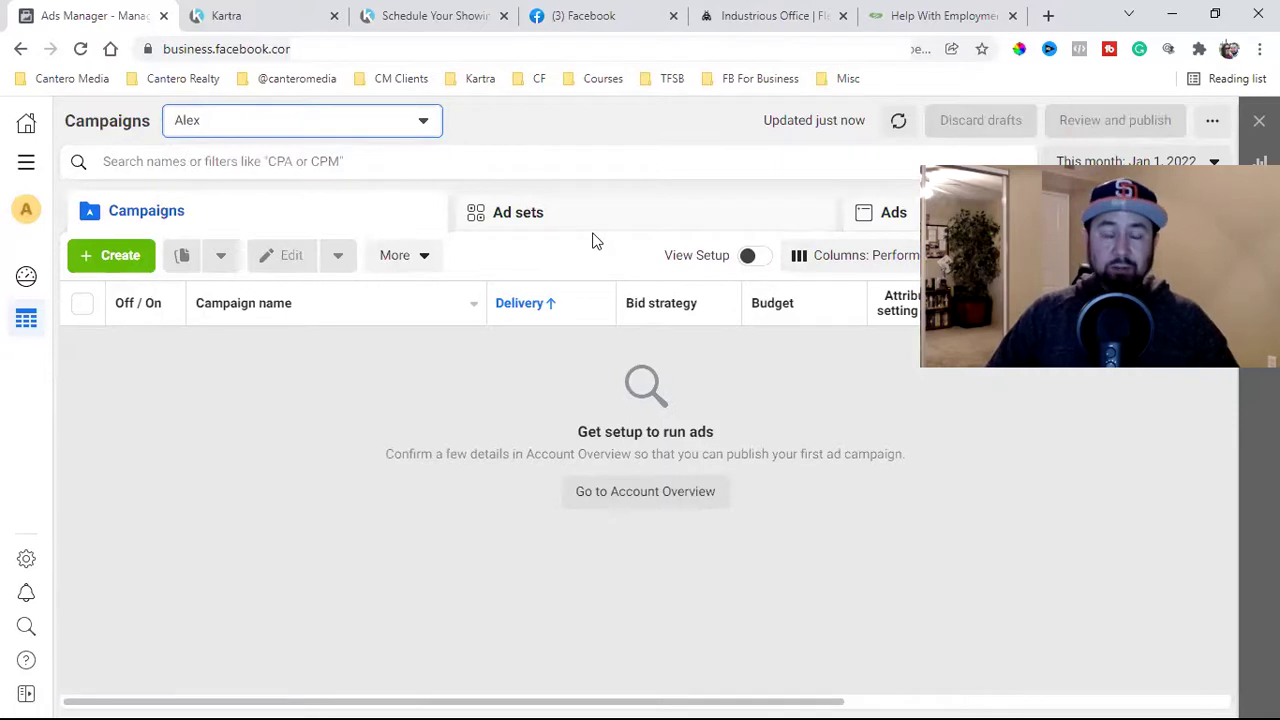
Start a new campaign with the Conversions objective and discard it without creating it.
click(110, 256)
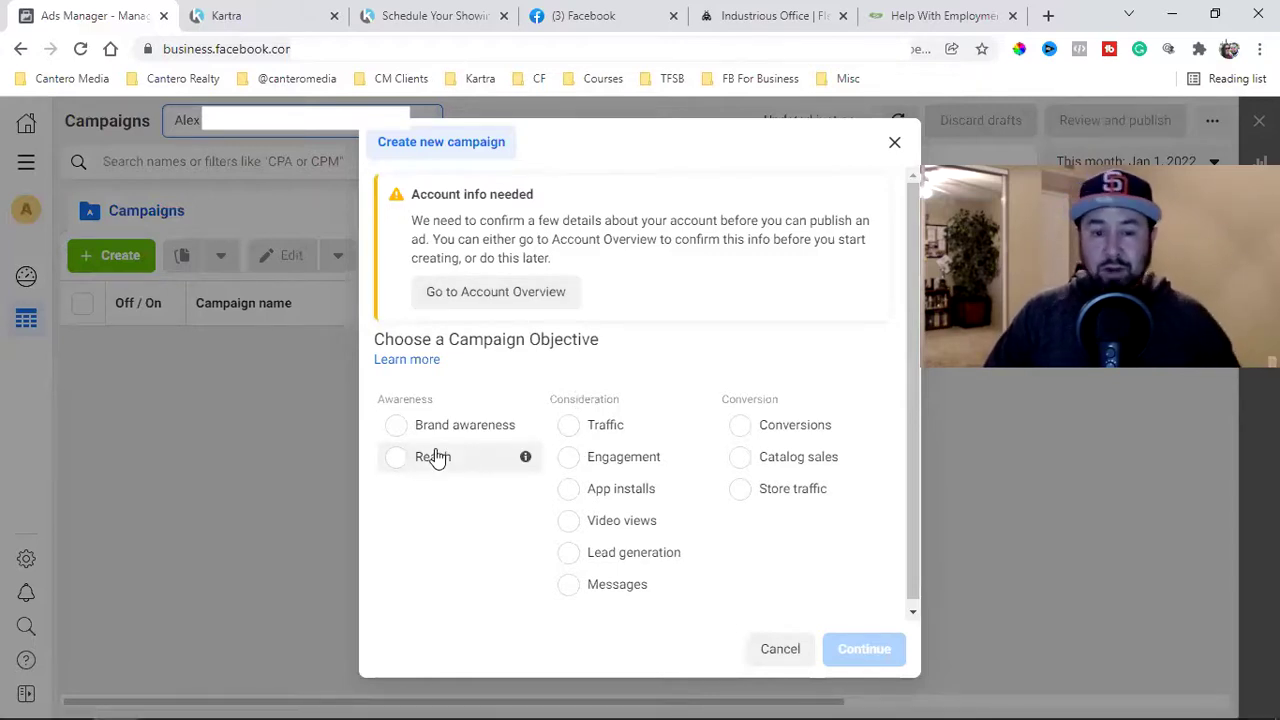
mouse_move(527, 422)
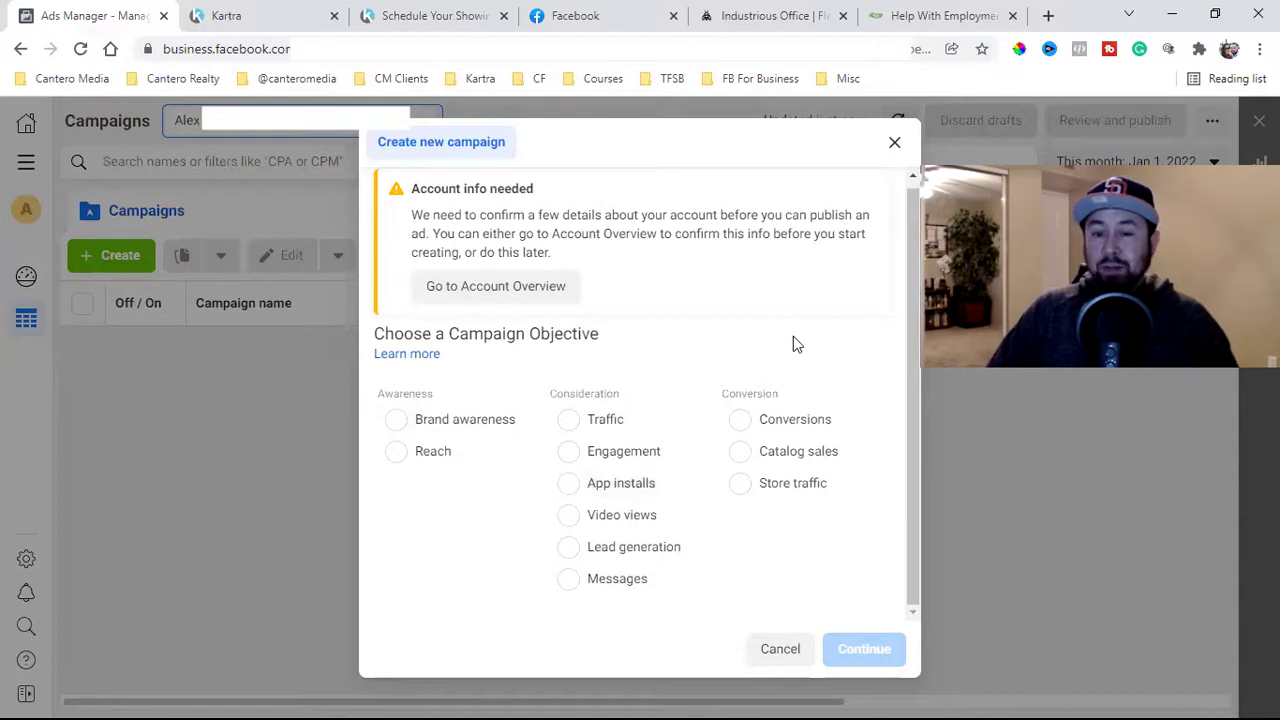
click(790, 419)
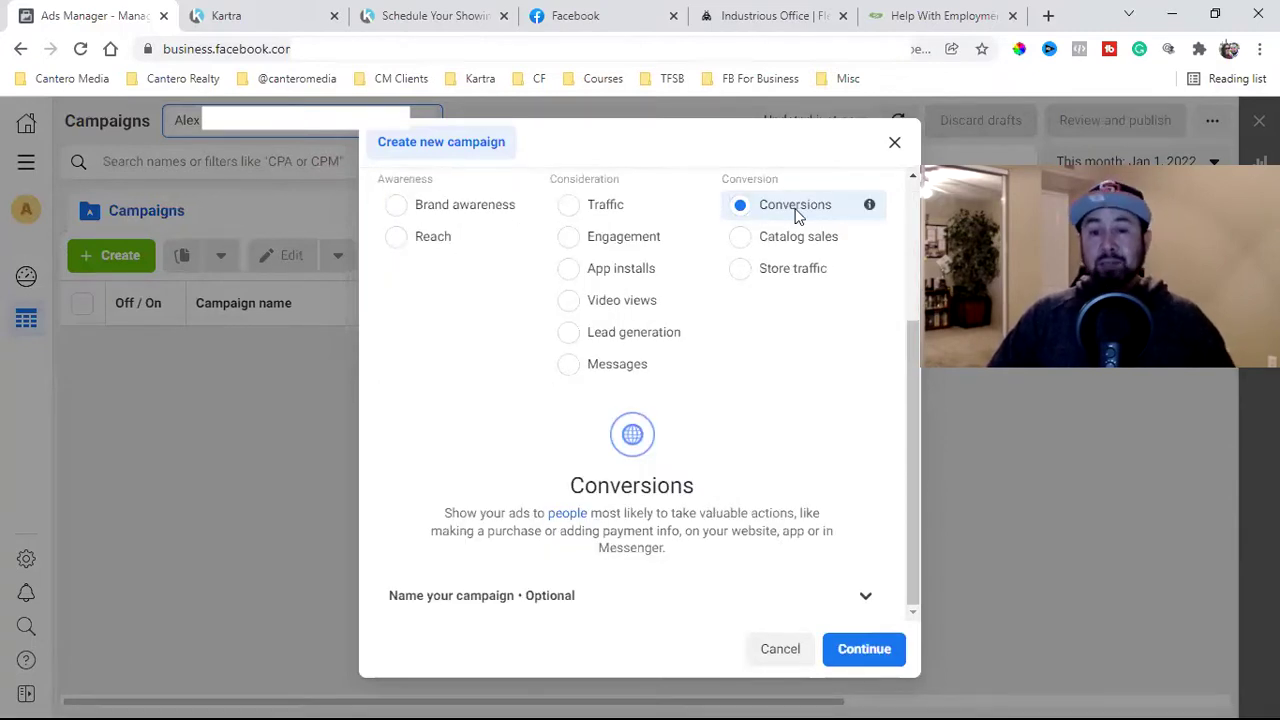
mouse_move(703, 340)
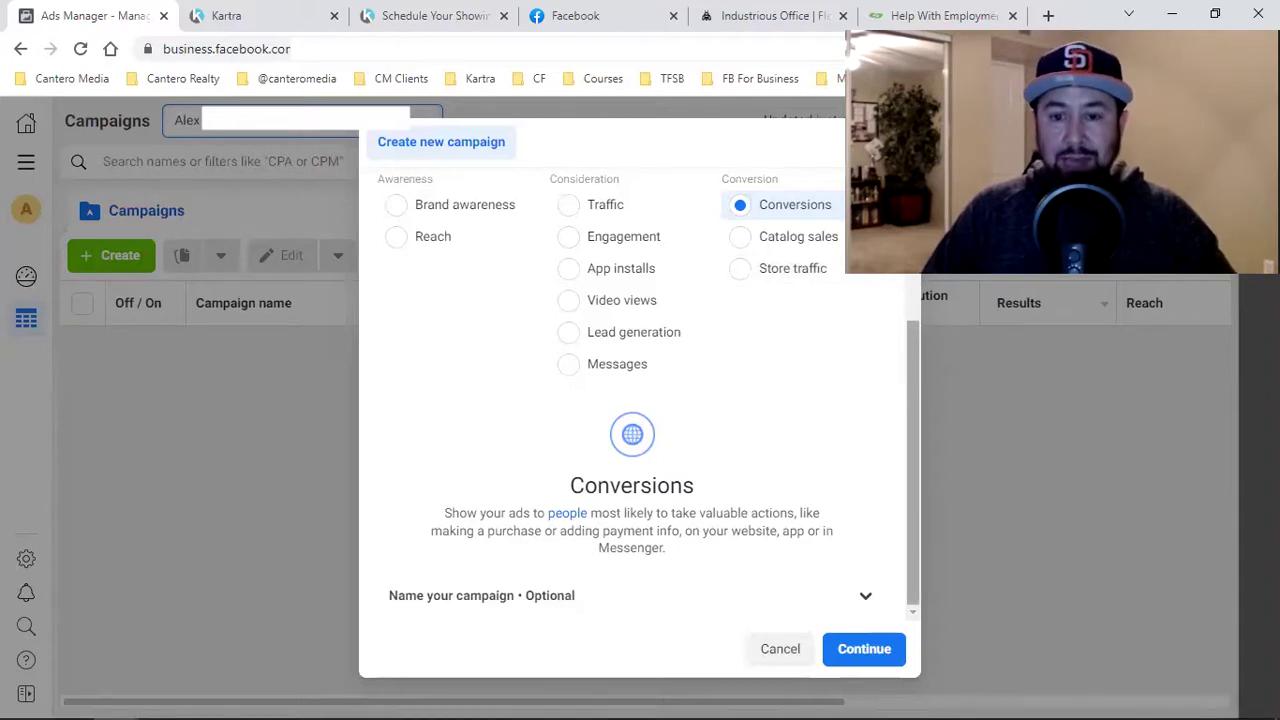
key(Escape)
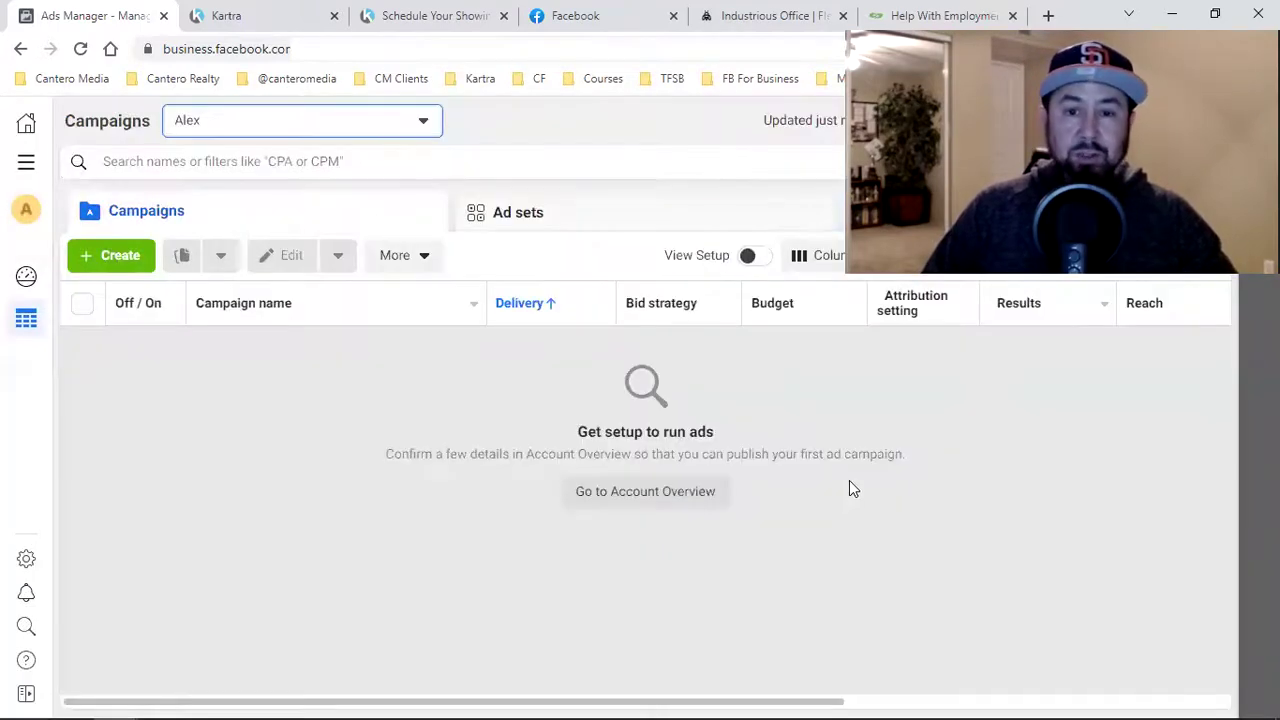
Go back to Business settings and open the Pages section under Accounts.
click(26, 161)
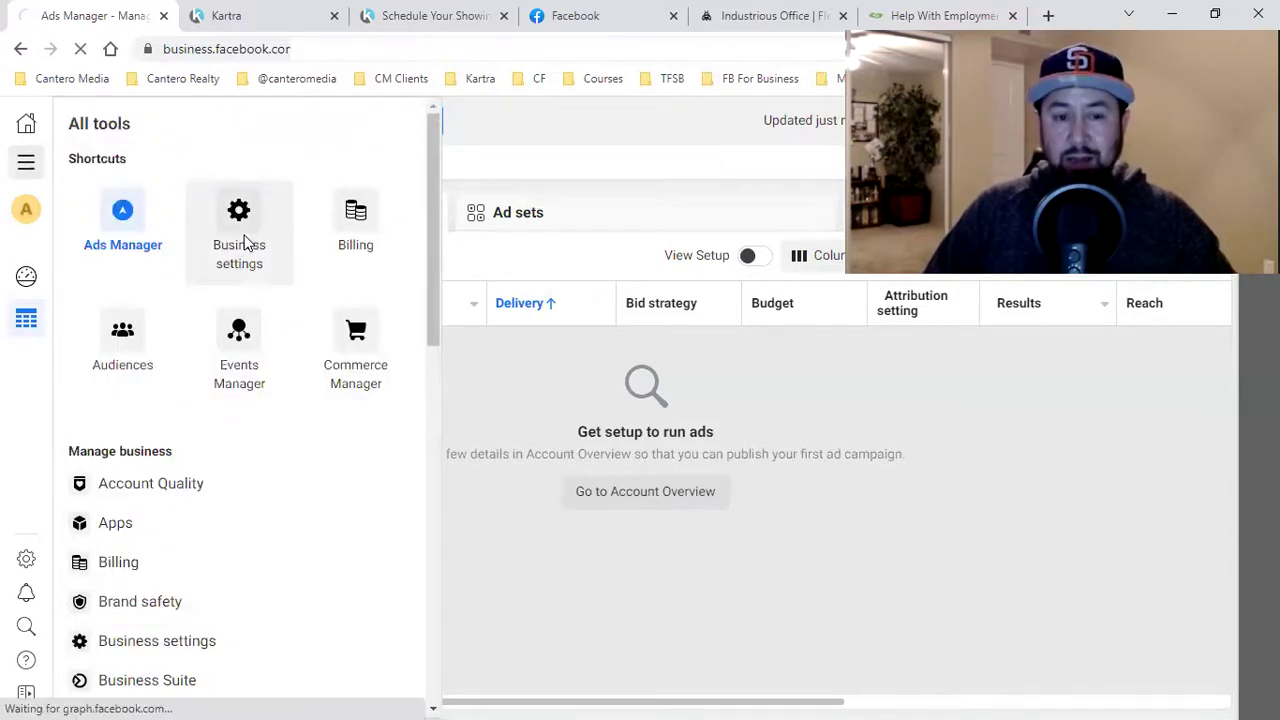
click(243, 243)
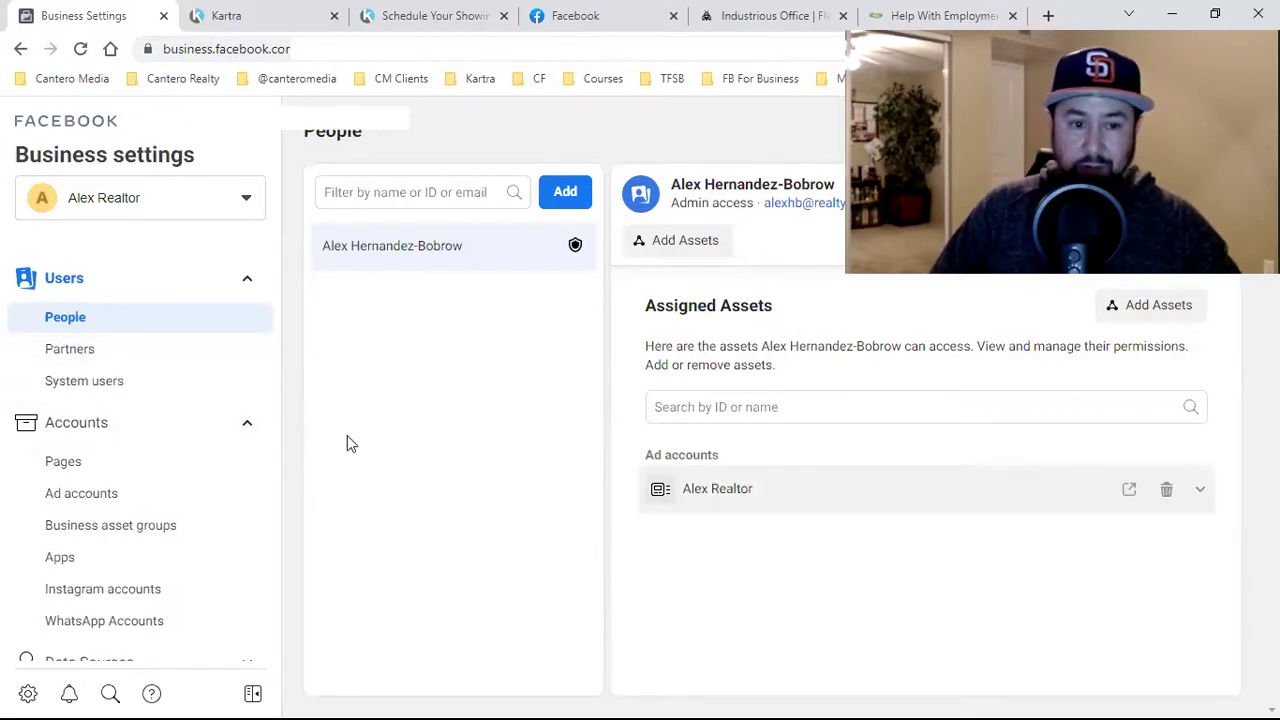
click(88, 466)
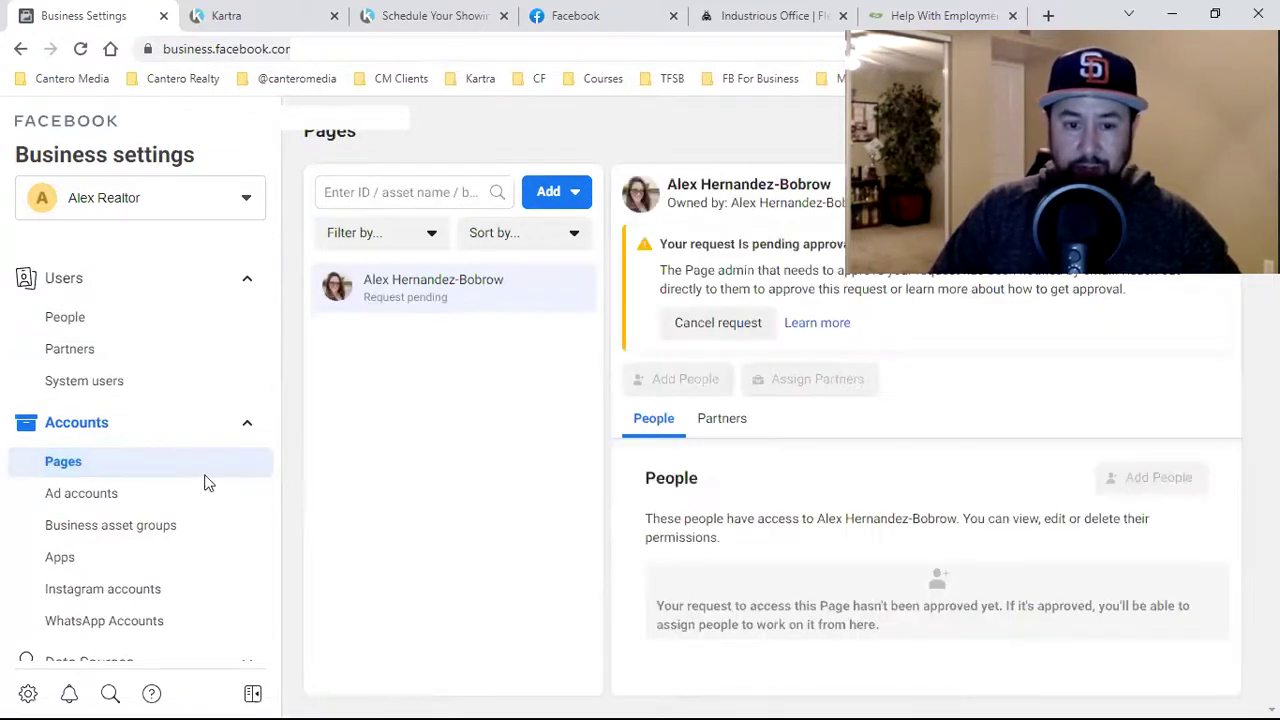
Review the Ad accounts and Instagram accounts sections of the business.
scroll(155, 461, down, 1)
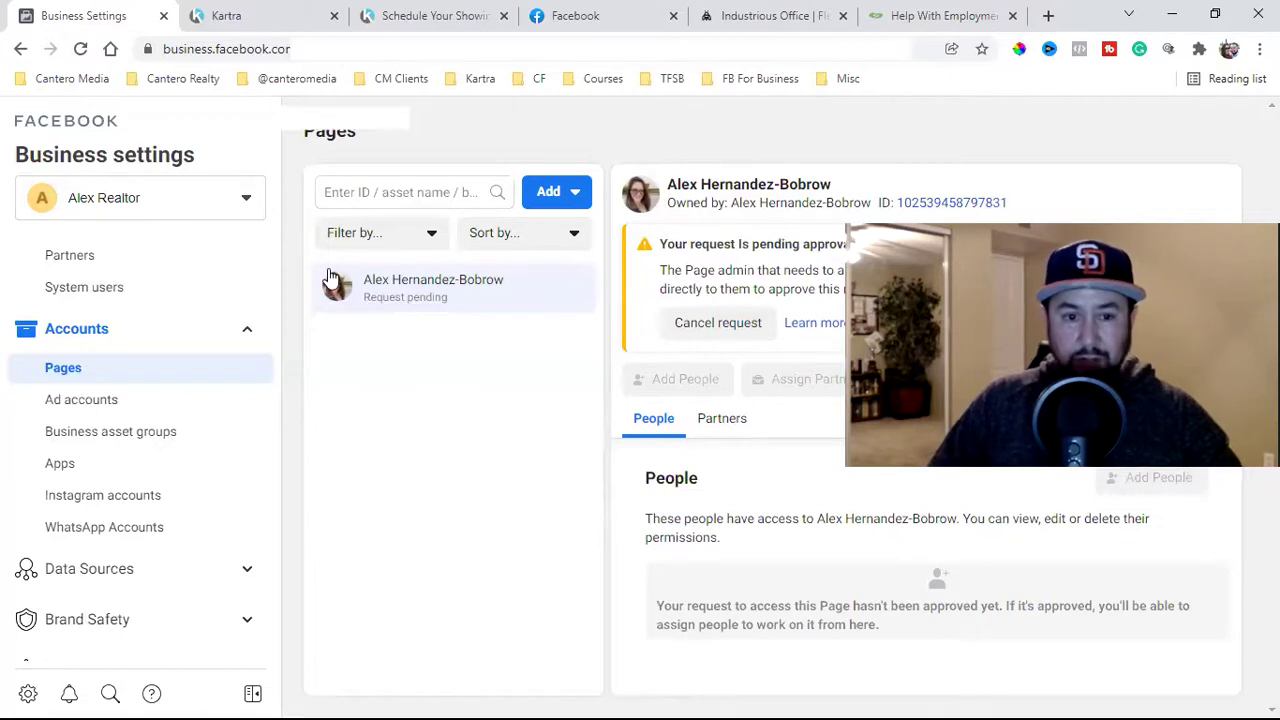
scroll(127, 512, down, 2)
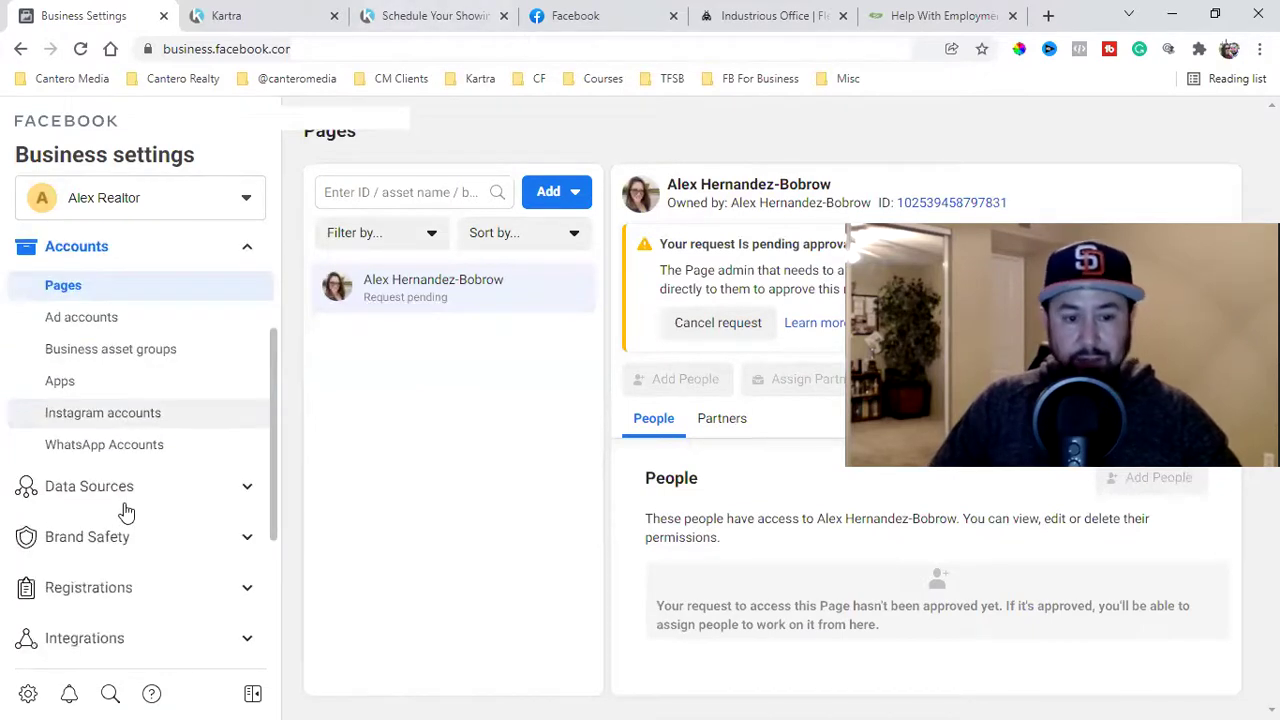
click(155, 317)
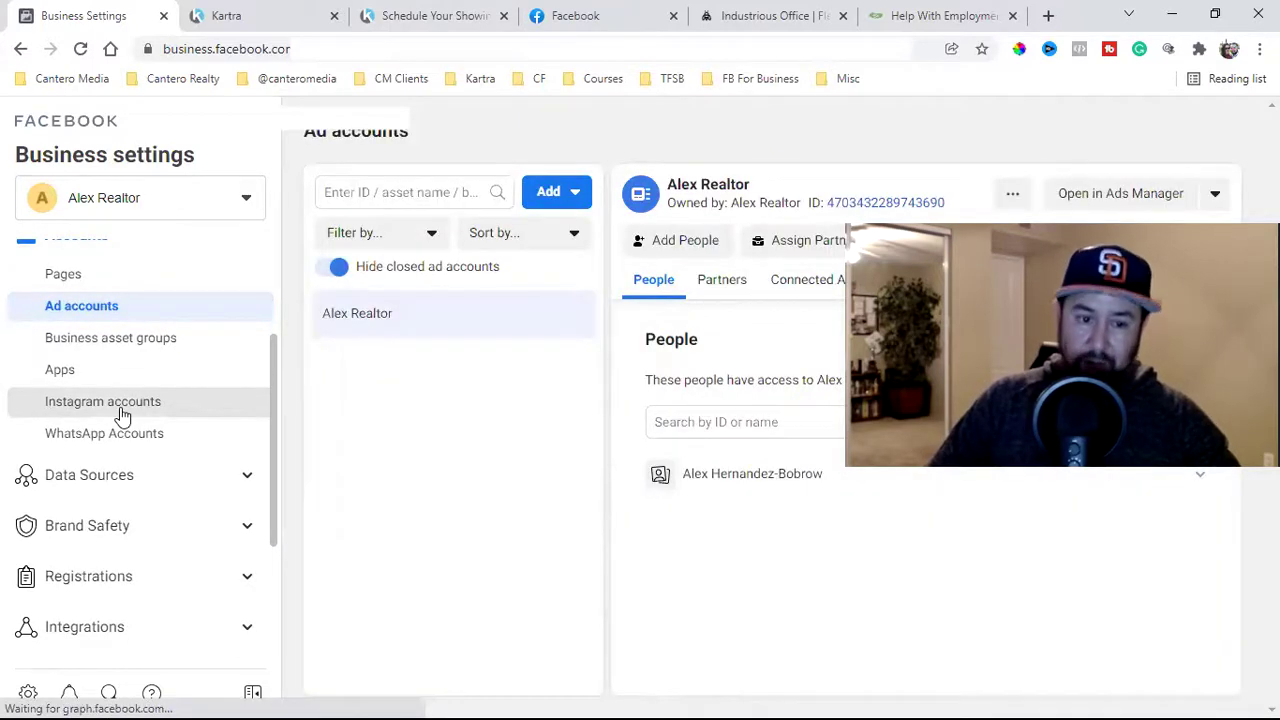
click(120, 412)
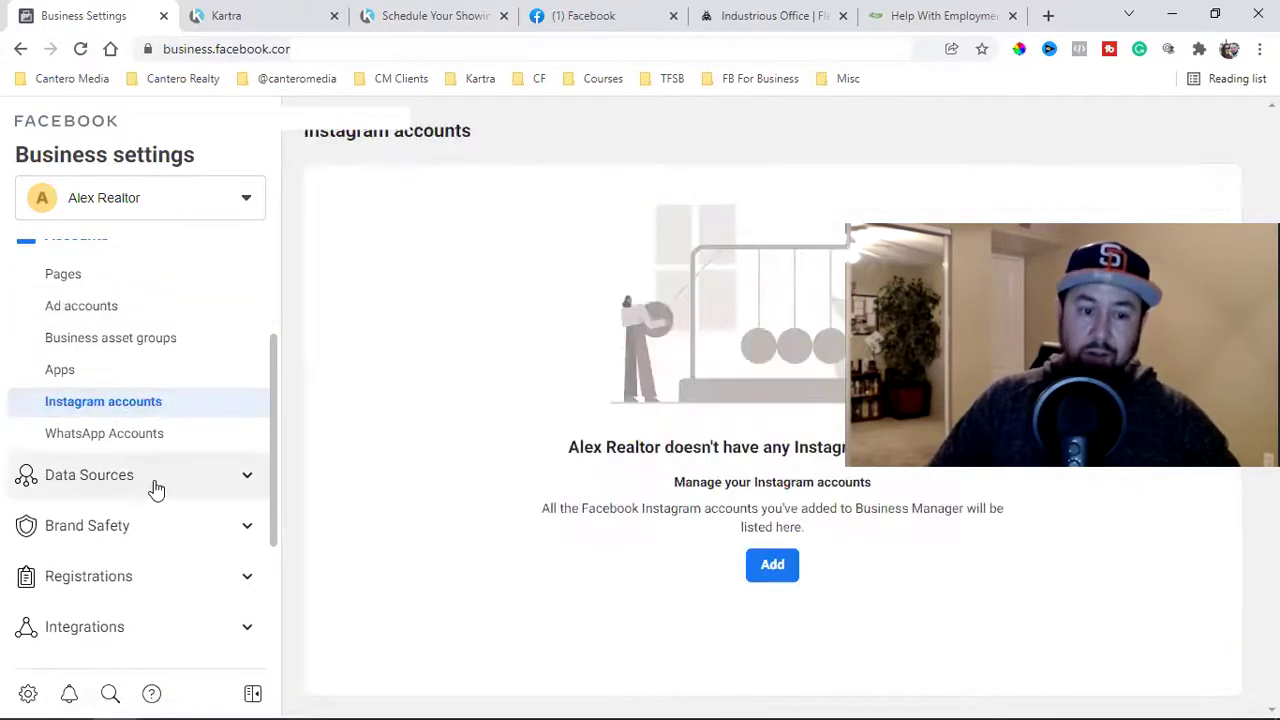
Review the Pixels and Custom conversions sections under Data Sources.
click(155, 484)
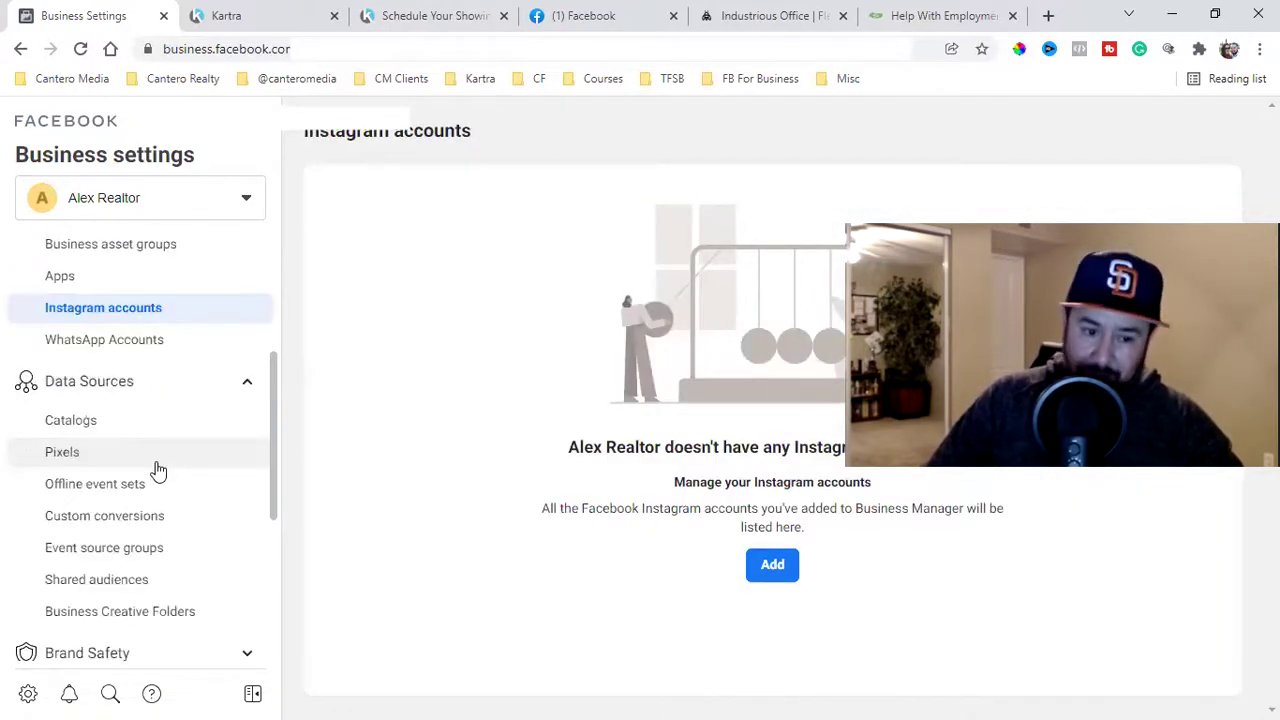
click(158, 458)
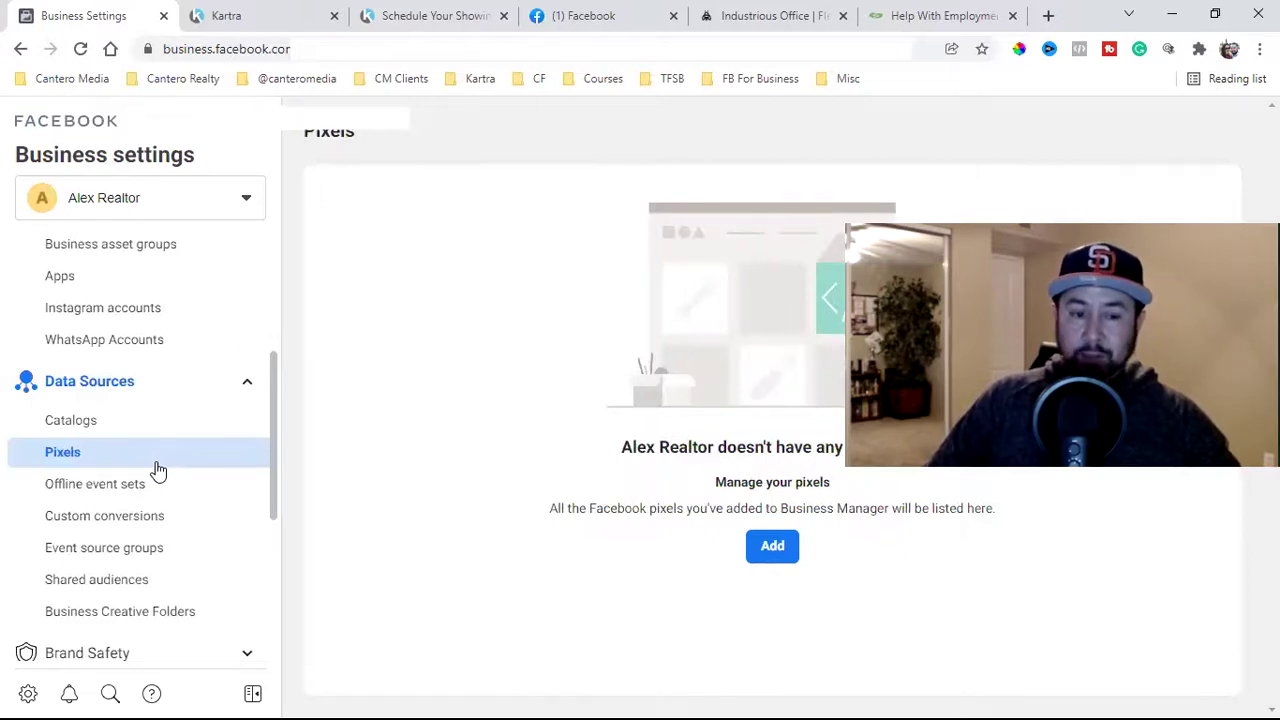
scroll(158, 470, down, 1)
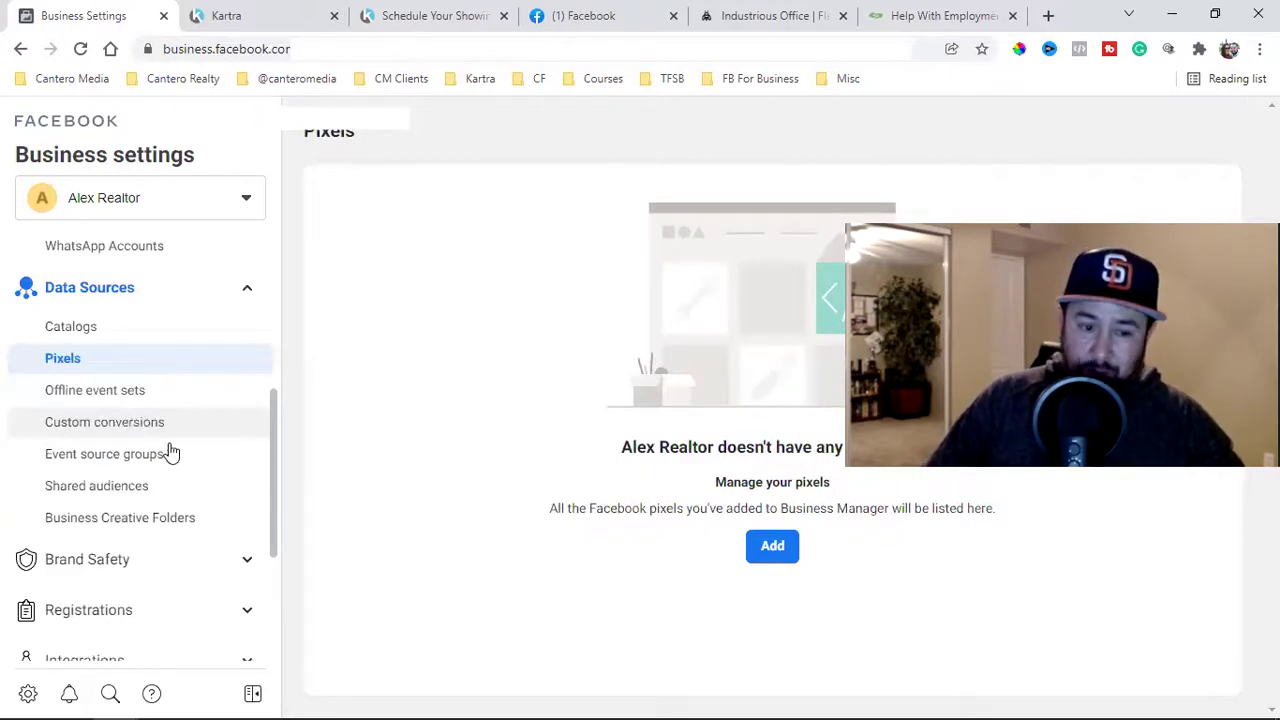
click(175, 428)
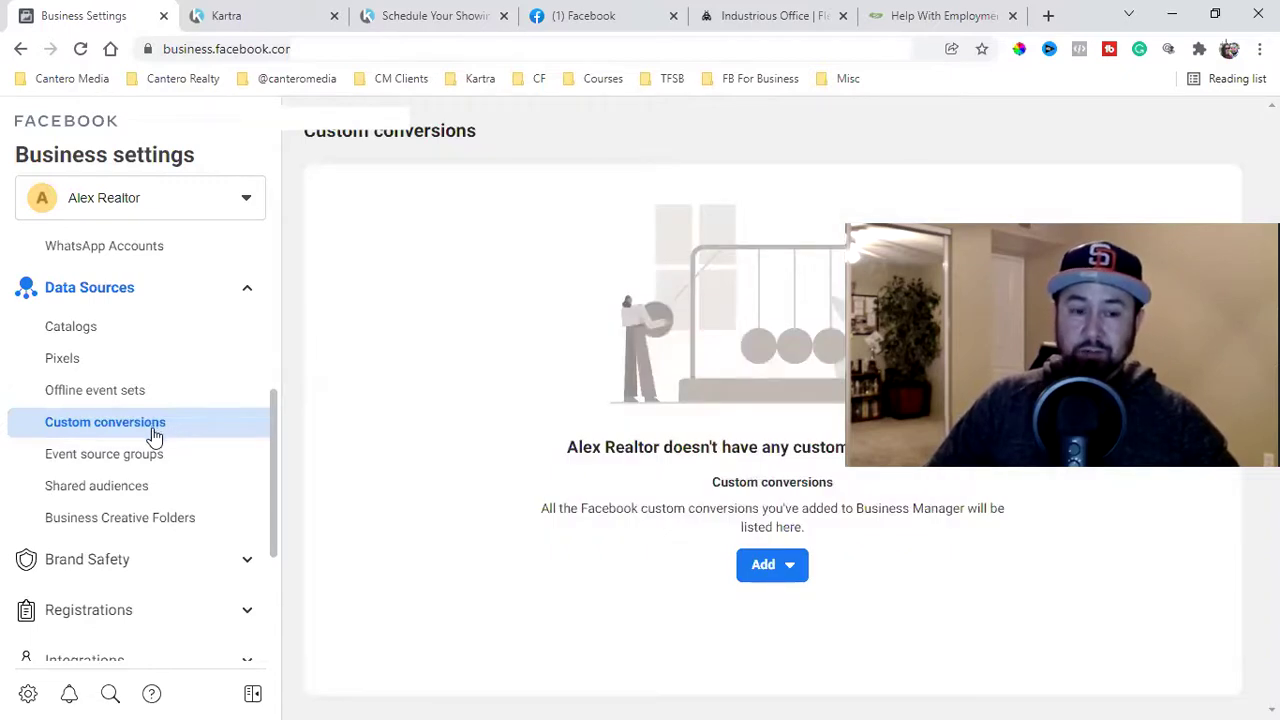
Open the Domains section under Brand Safety.
scroll(154, 434, down, 2)
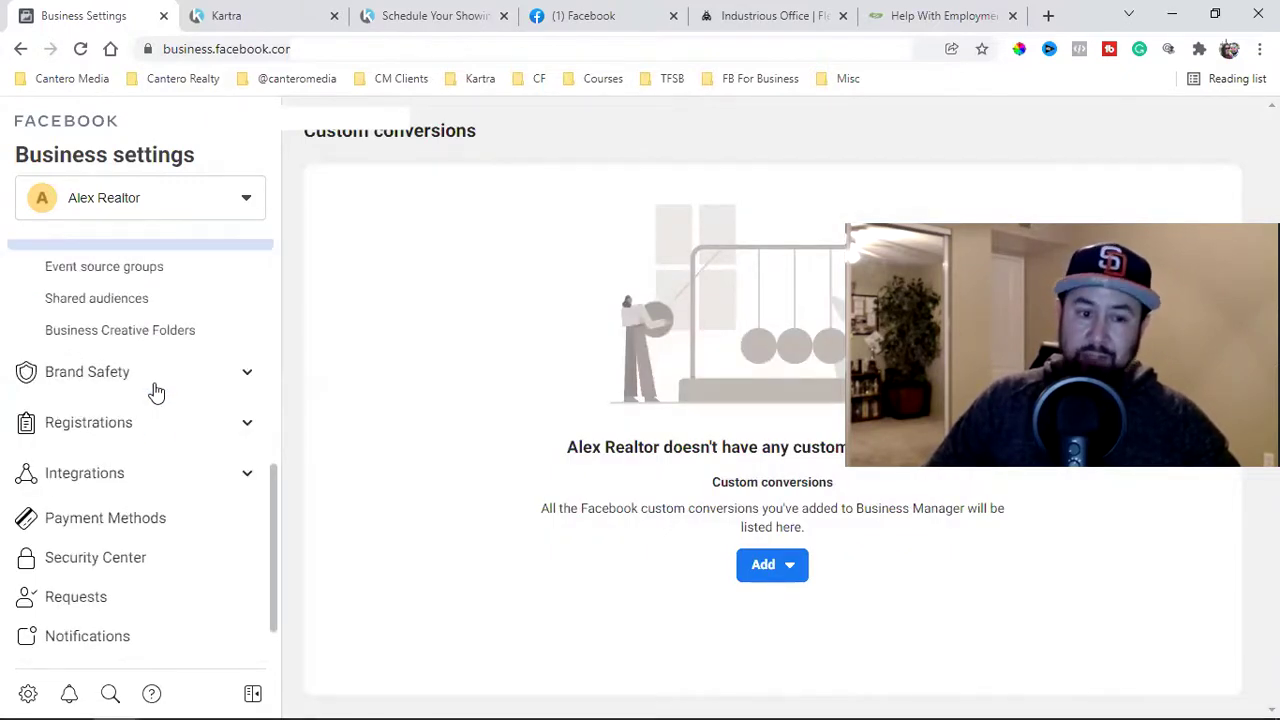
click(156, 383)
click(121, 428)
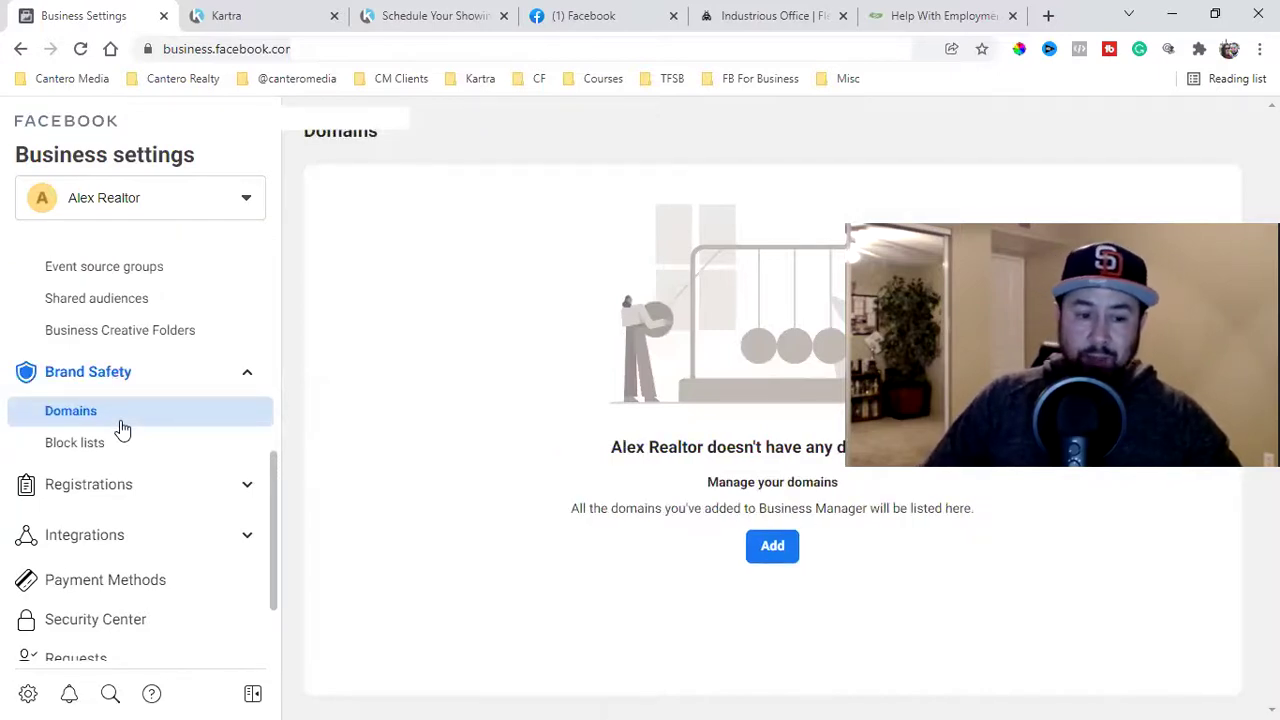
Open the Business info page, make the business name and primary page editable, and look through the business details and options.
scroll(125, 435, down, 2)
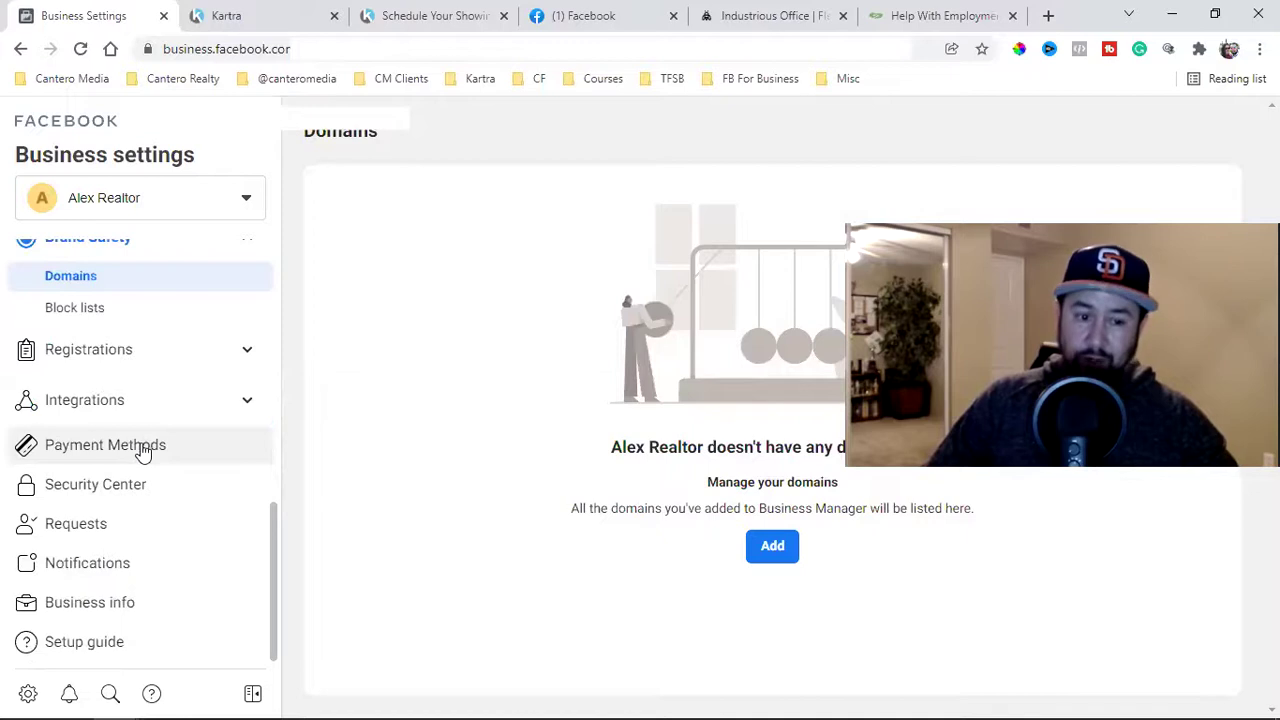
click(93, 604)
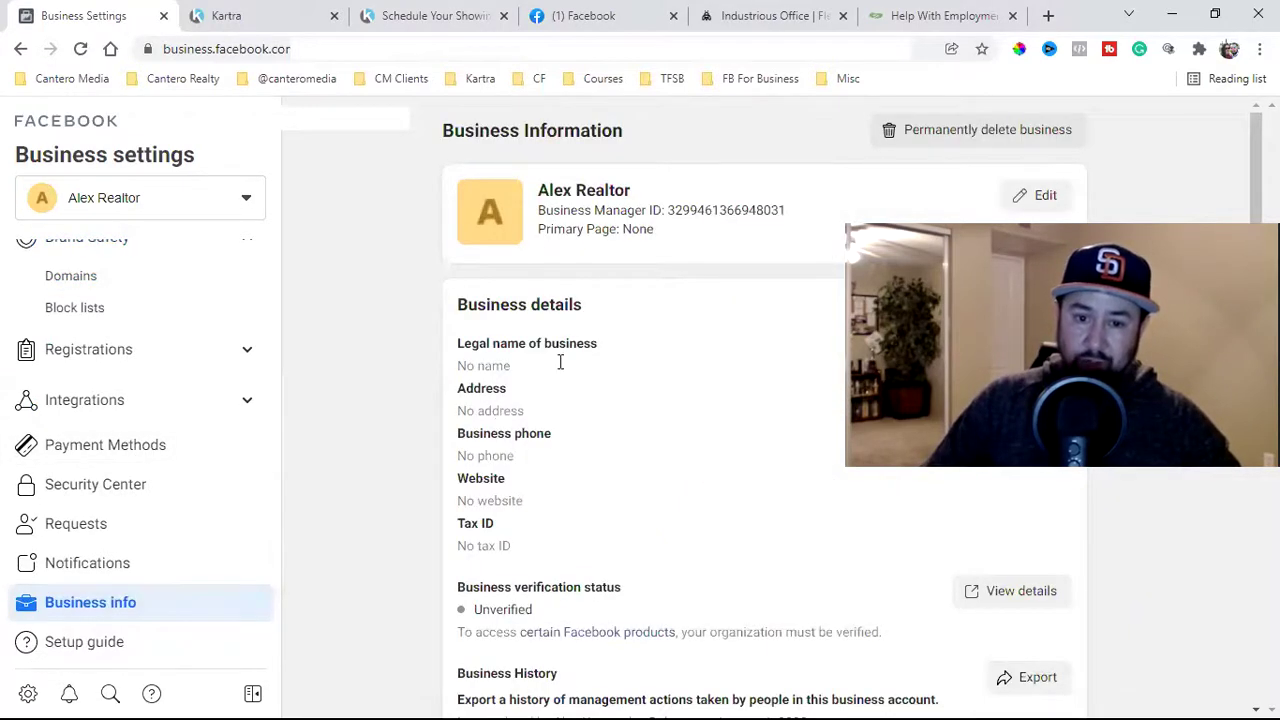
click(1024, 195)
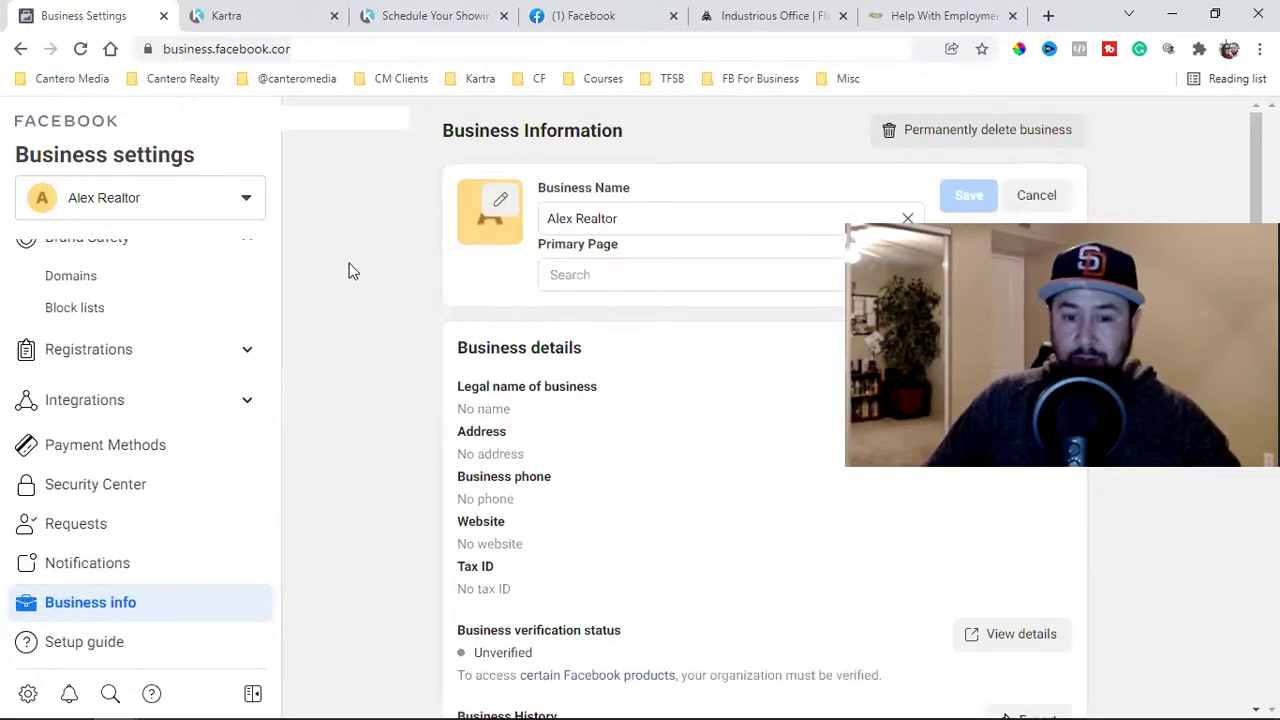
scroll(561, 403, down, 3)
scroll(561, 403, down, 1)
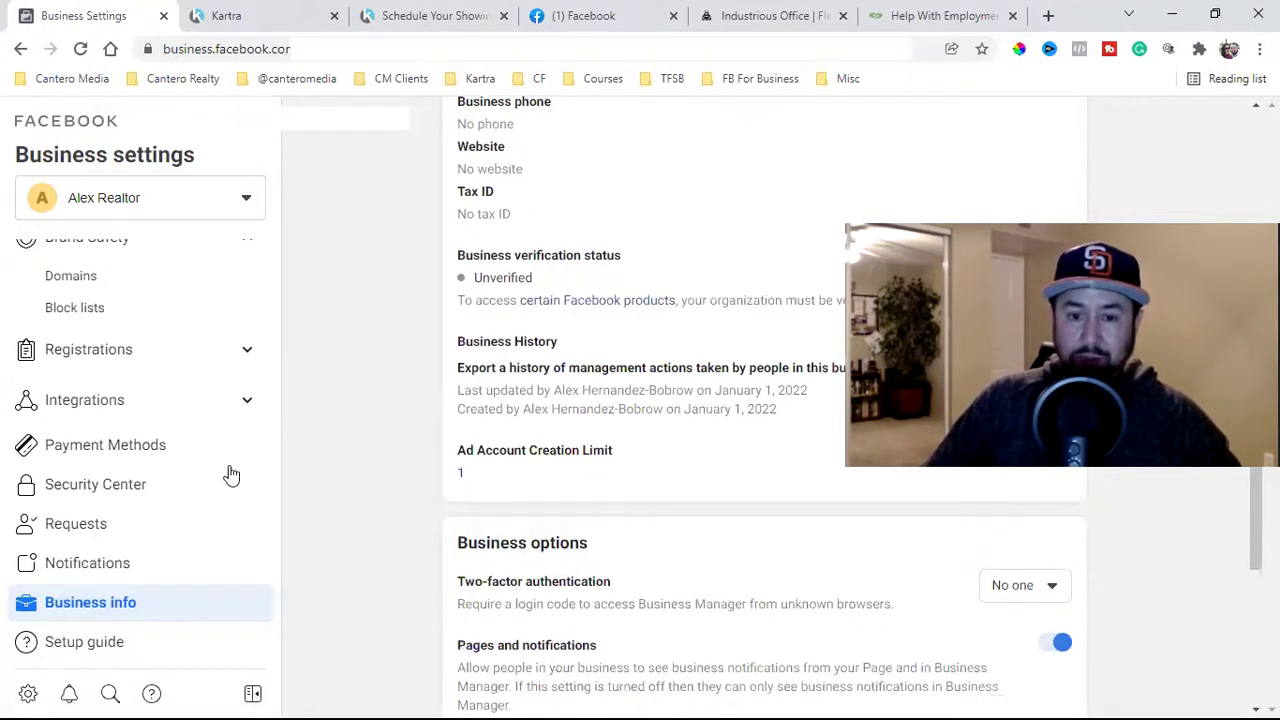